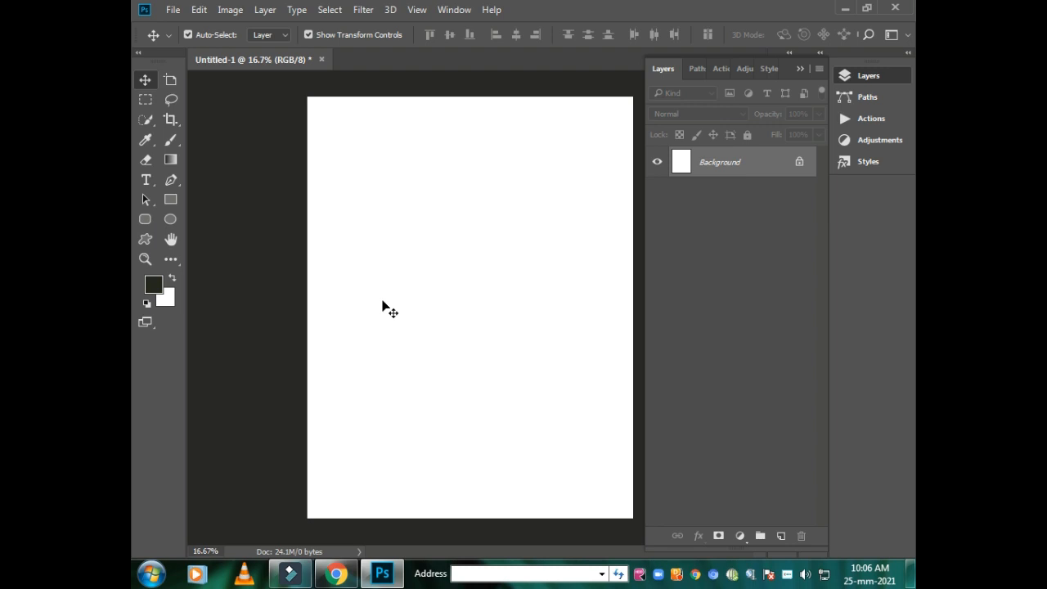
pyautogui.moveTo(382, 572)
pyautogui.hotkey('alt', 'F9')
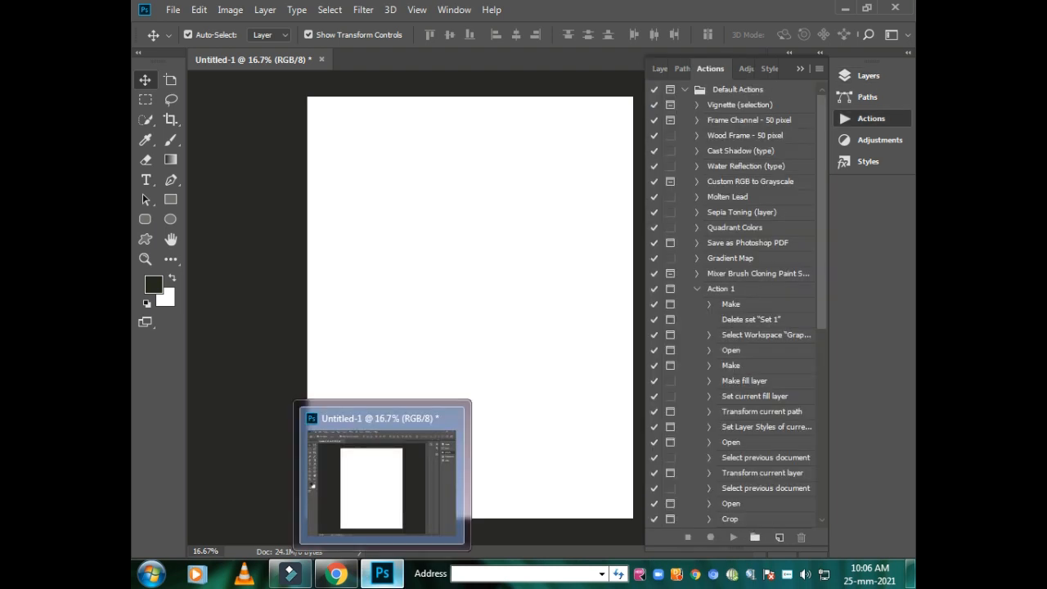
pyautogui.moveTo(290, 572)
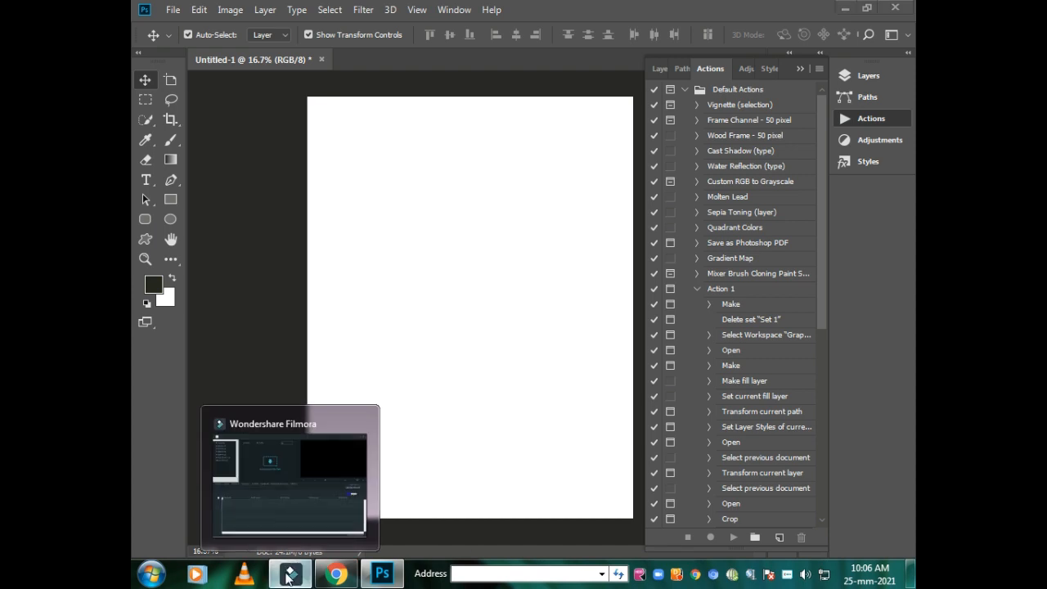
pyautogui.click(355, 524)
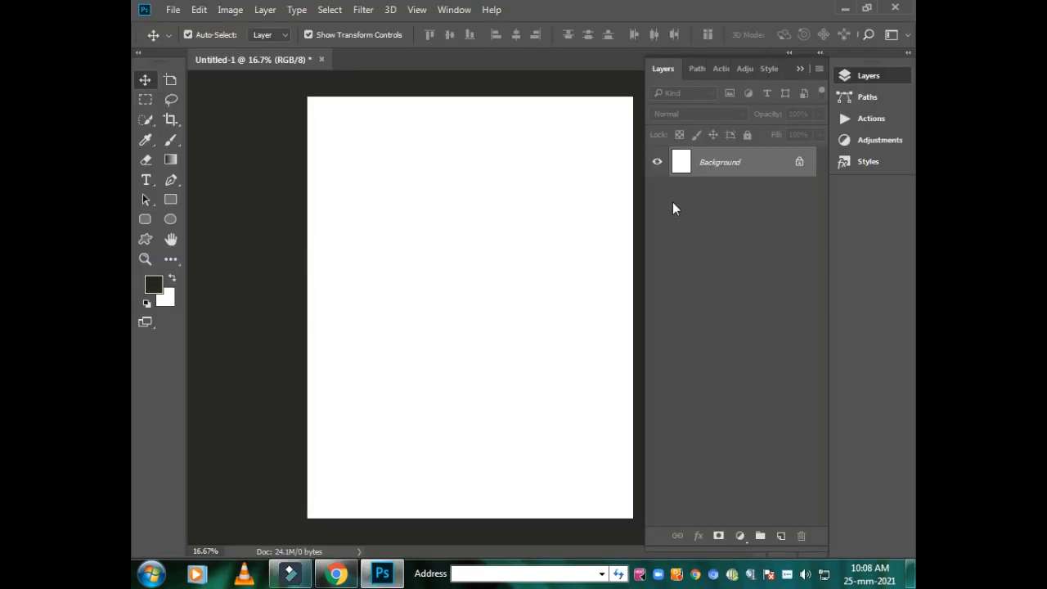
# - Activate the Rectangle tool in Shape mode and set its fill to light yellow
pyautogui.click(171, 200)
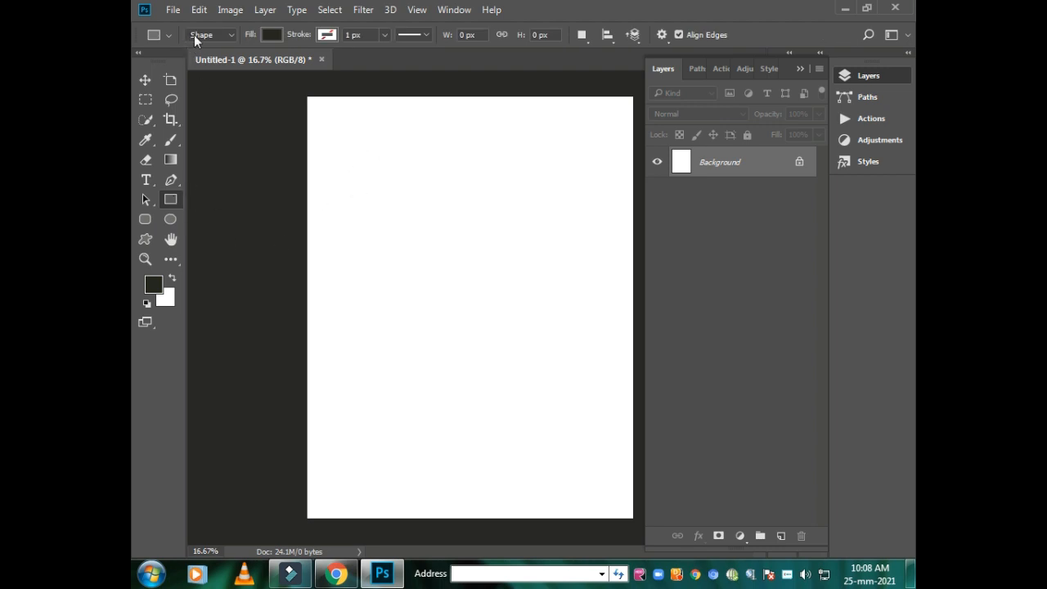
pyautogui.click(230, 35)
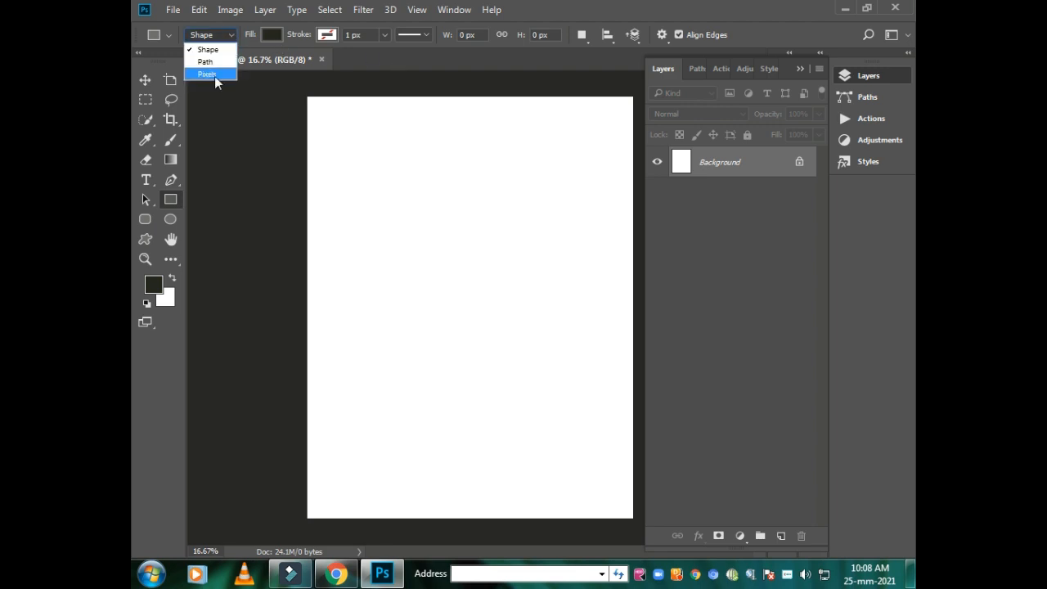
pyautogui.click(267, 32)
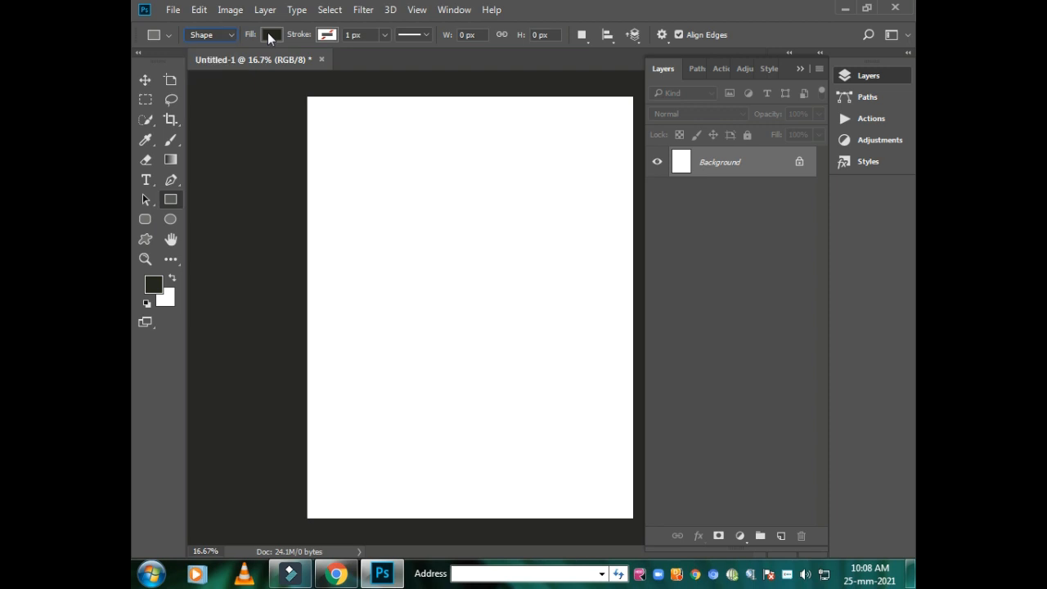
pyautogui.click(268, 32)
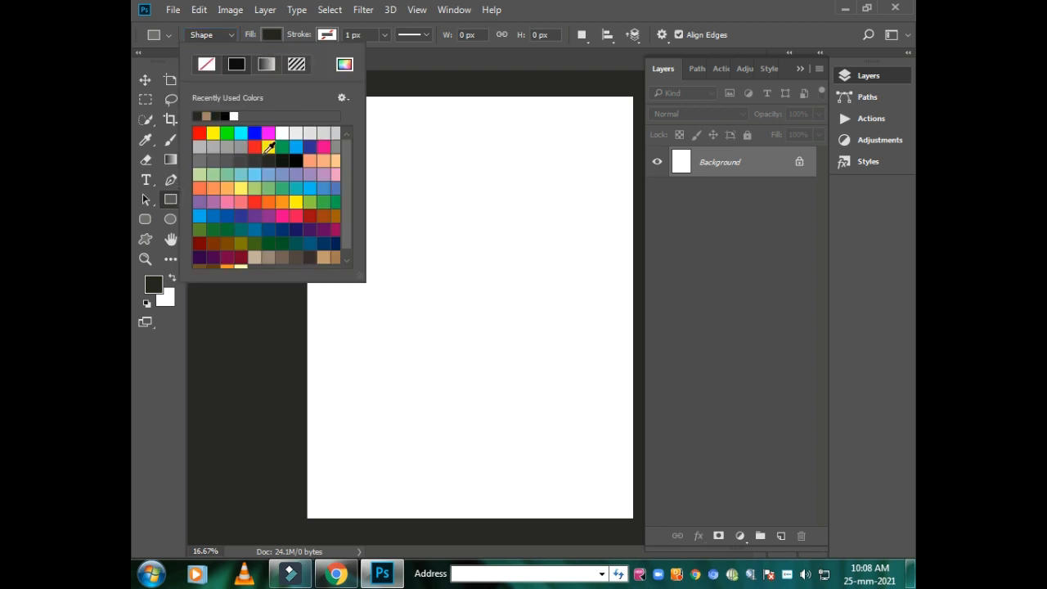
pyautogui.click(240, 189)
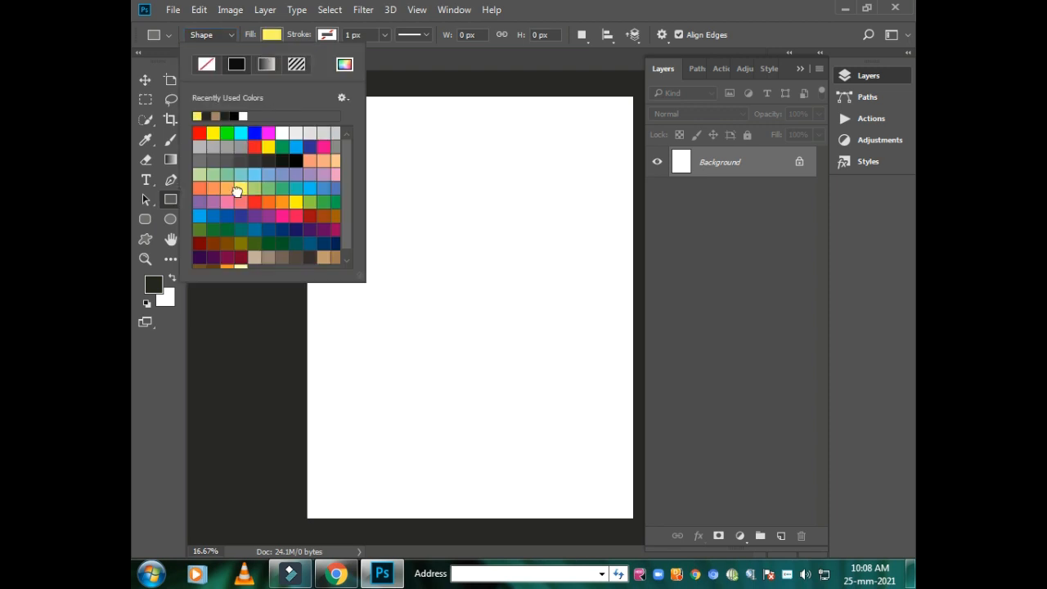
# - Set the rectangle tool's stroke to about 18.33 px wide with a dashed line style
pyautogui.click(324, 36)
pyautogui.click(323, 36)
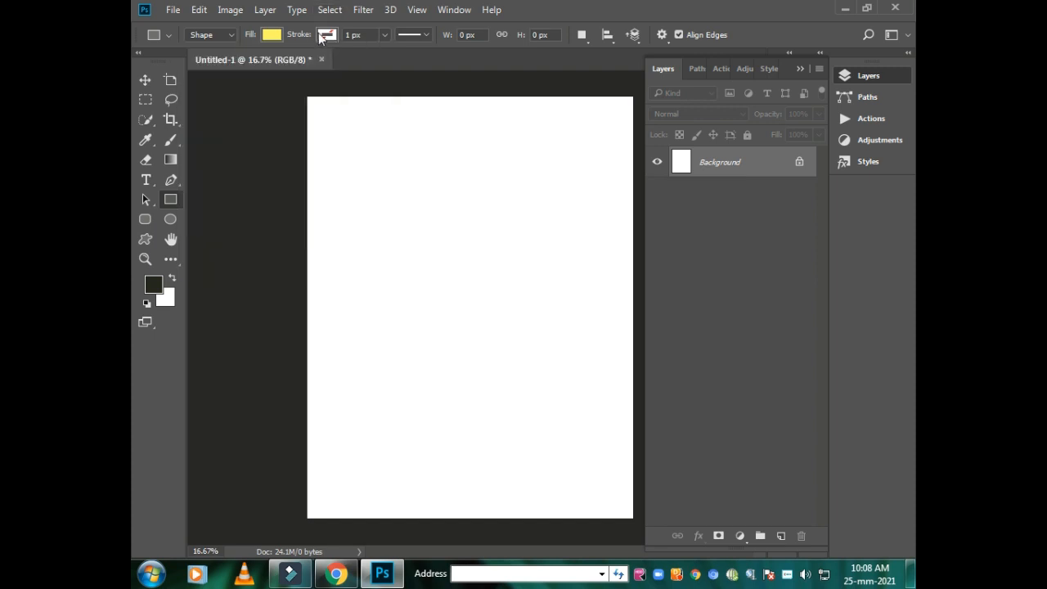
pyautogui.click(384, 33)
pyautogui.moveTo(384, 52); pyautogui.dragTo(388, 50)
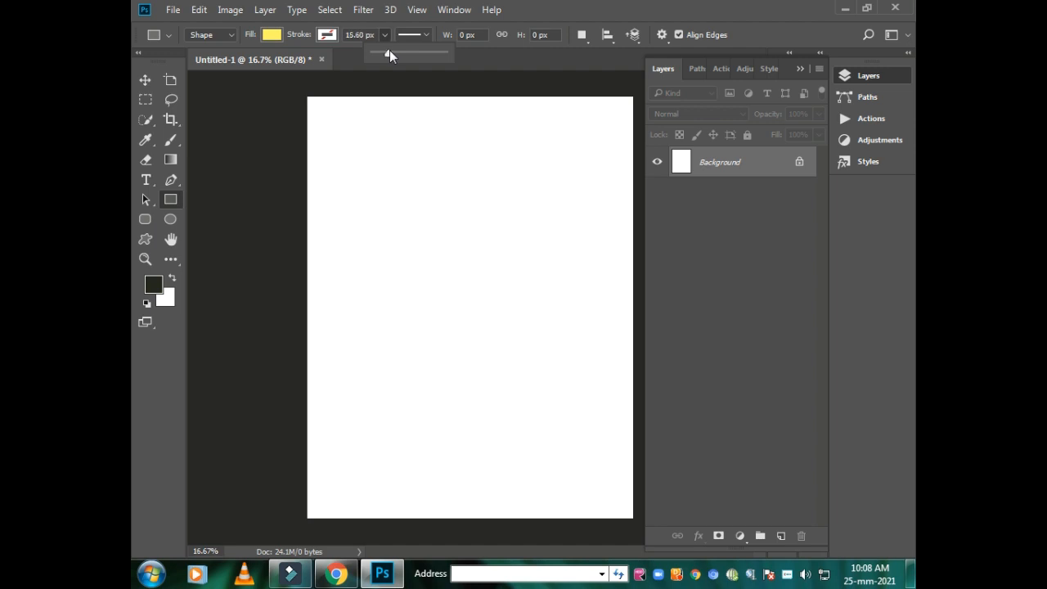
pyautogui.click(427, 34)
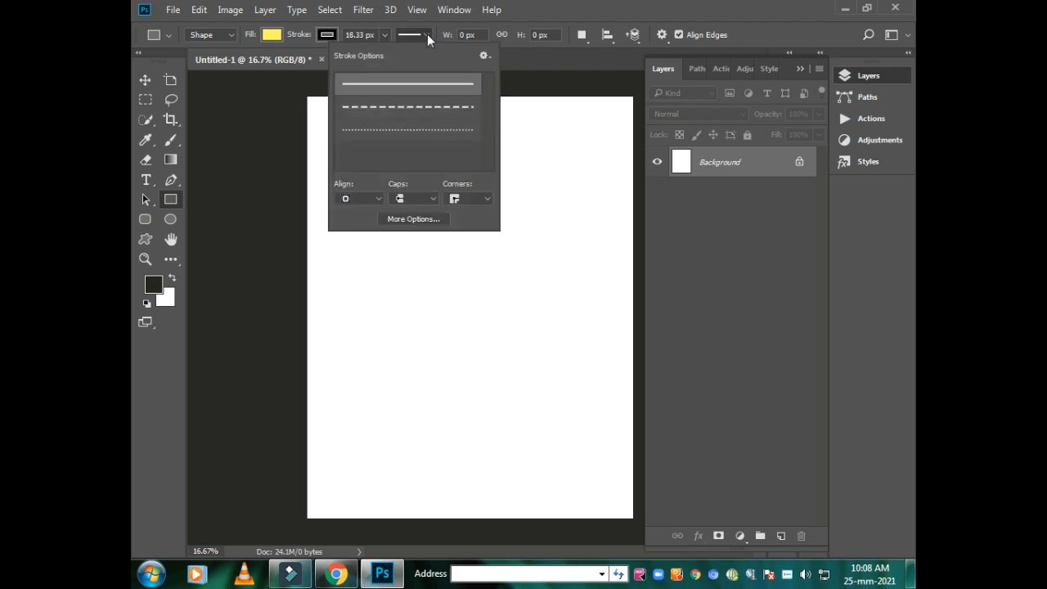
pyautogui.click(417, 107)
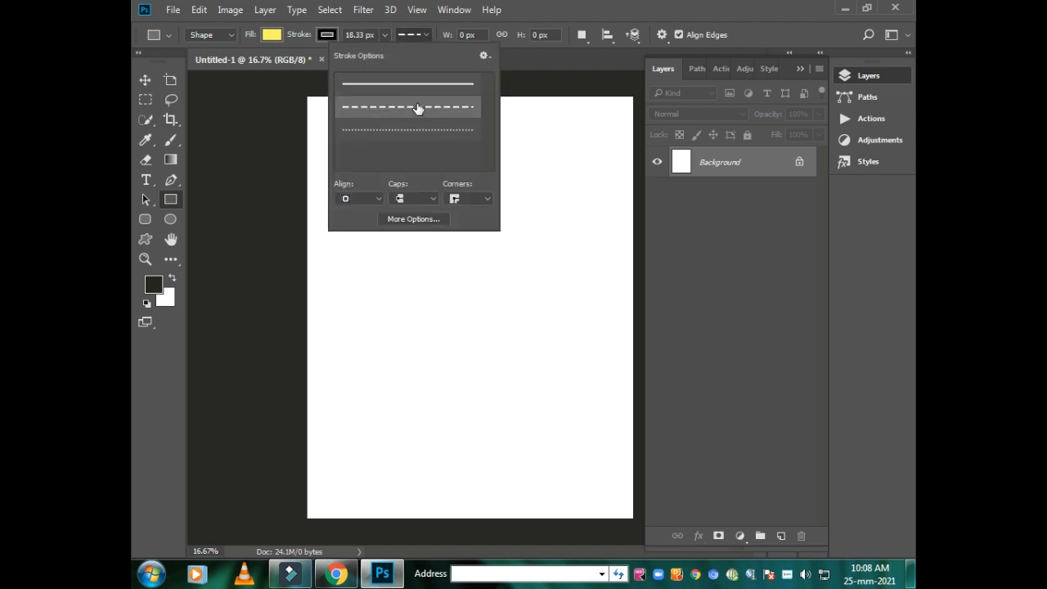
# - Draw a rectangle about 768 by 606 px near the middle of the page and collapse its shape properties
pyautogui.moveTo(381, 270)
pyautogui.mouseDown()
pyautogui.moveTo(404, 276)
pyautogui.moveTo(445, 327)
pyautogui.moveTo(479, 347)
pyautogui.mouseUp()
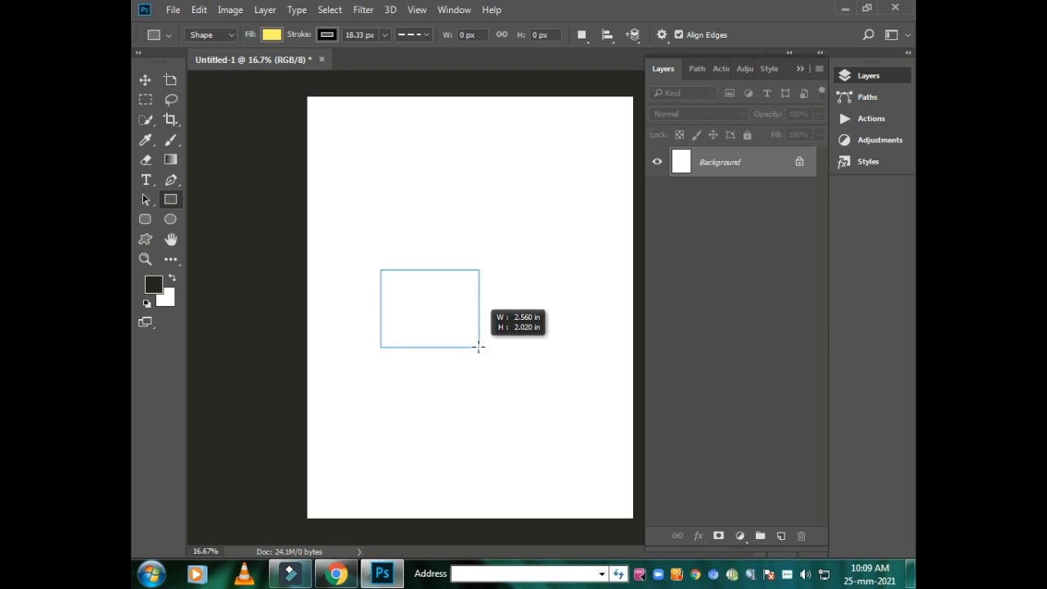
pyautogui.moveTo(479, 346); pyautogui.dragTo(478, 347)
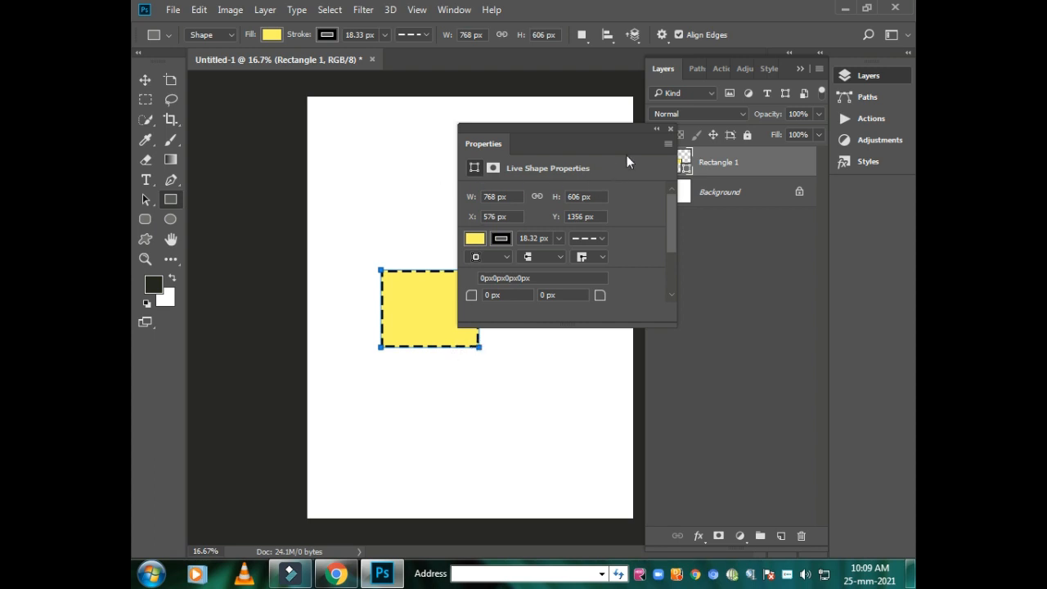
pyautogui.click(658, 131)
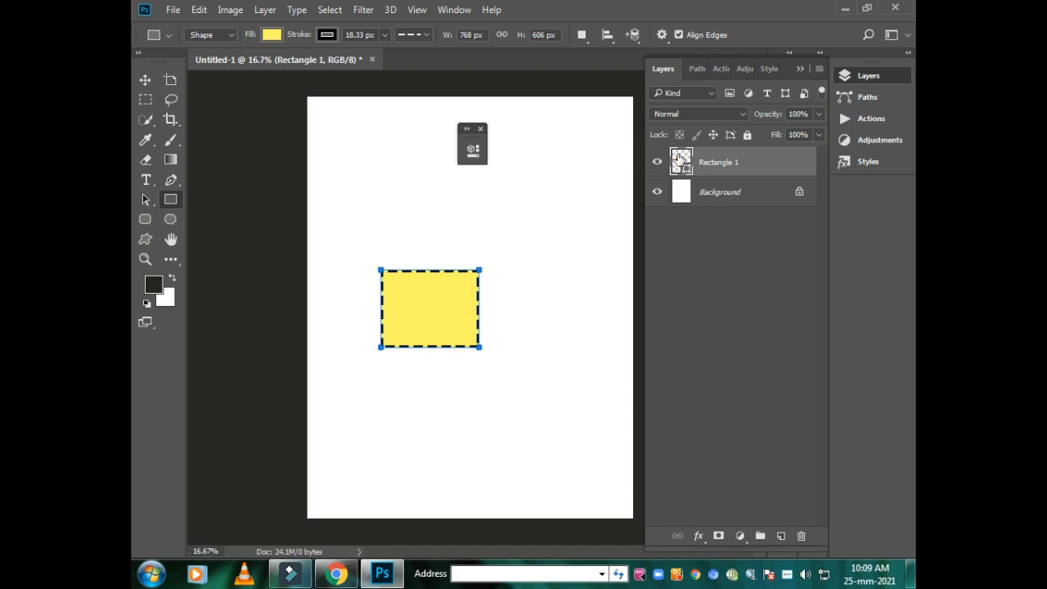
pyautogui.click(679, 194)
pyautogui.click(684, 162)
# - Draw an ellipse about 762 by 804 px overlapping the rectangle's upper-right corner and dismiss its shape properties
pyautogui.click(170, 222)
pyautogui.moveTo(419, 227); pyautogui.dragTo(517, 329)
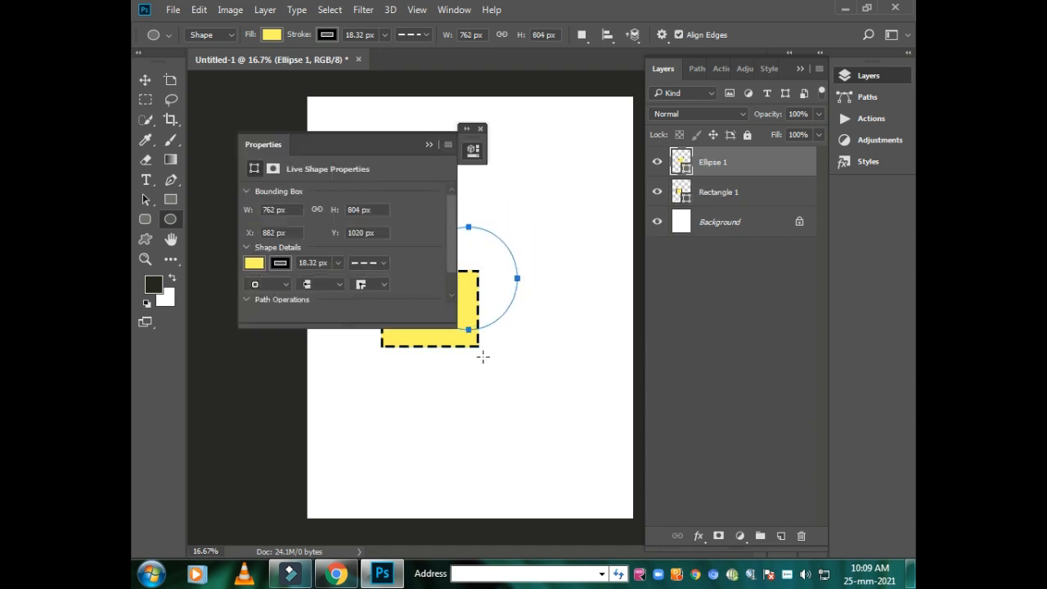
pyautogui.moveTo(305, 145); pyautogui.dragTo(383, 97)
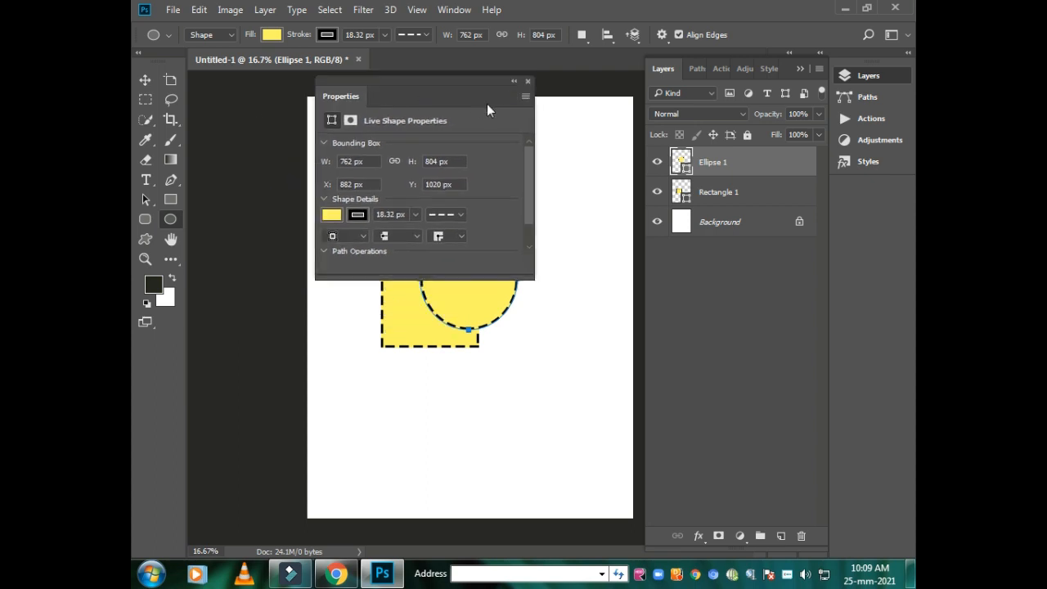
pyautogui.click(527, 82)
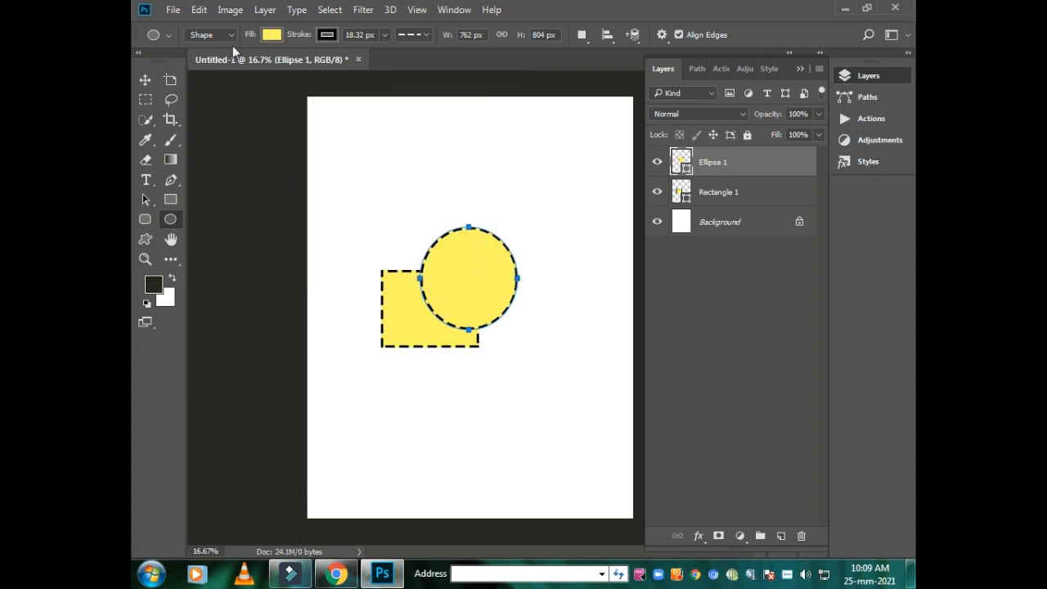
# - Change the ellipse's fill to the grey colour #bcc4c5
pyautogui.click(272, 34)
pyautogui.click(344, 64)
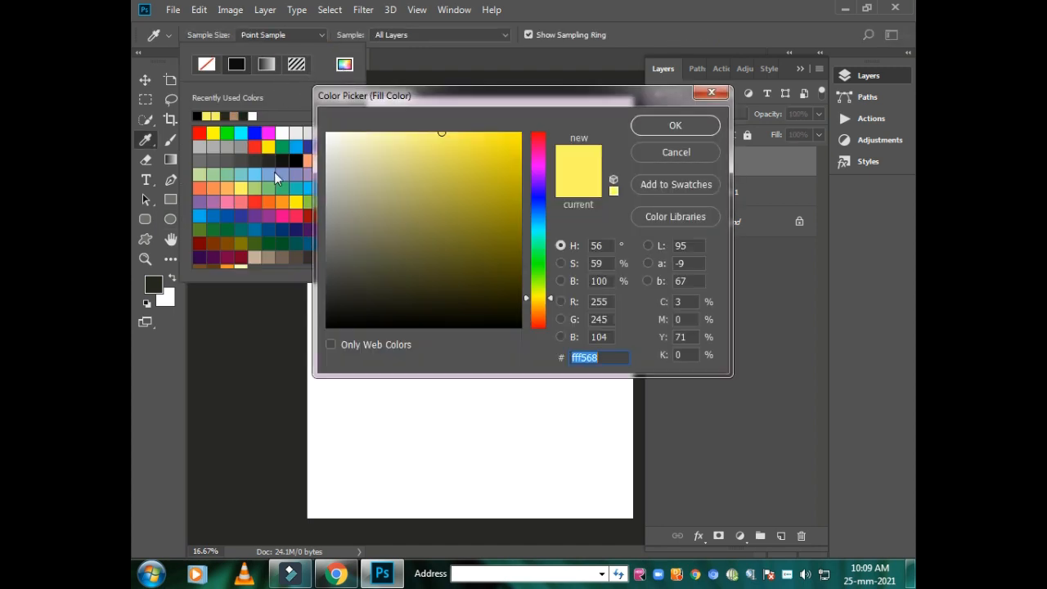
pyautogui.moveTo(427, 241)
pyautogui.mouseDown()
pyautogui.moveTo(424, 188)
pyautogui.moveTo(374, 160)
pyautogui.moveTo(336, 165)
pyautogui.moveTo(335, 177)
pyautogui.mouseUp()
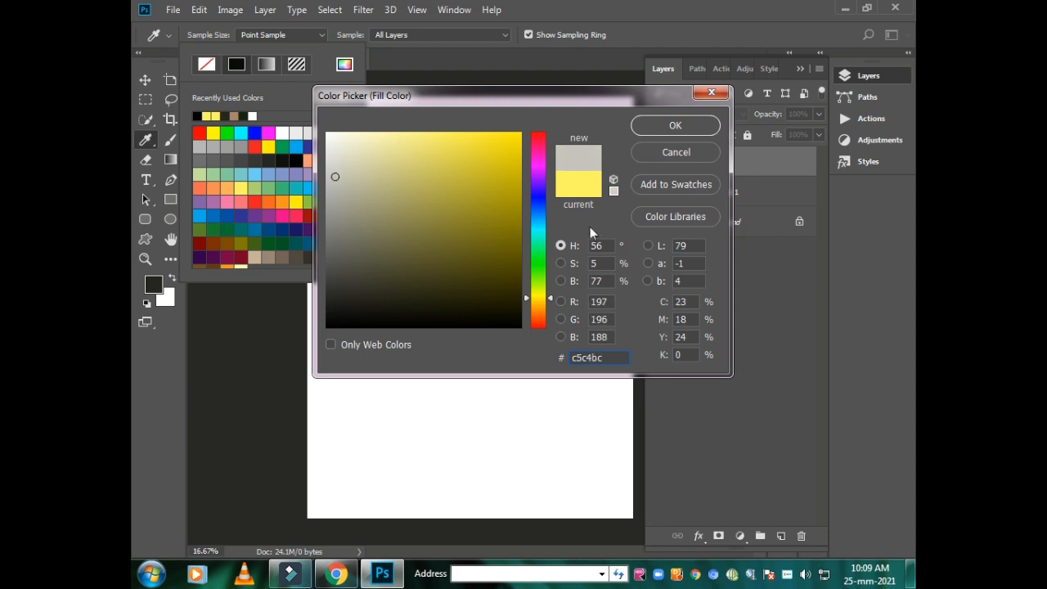
pyautogui.click(538, 229)
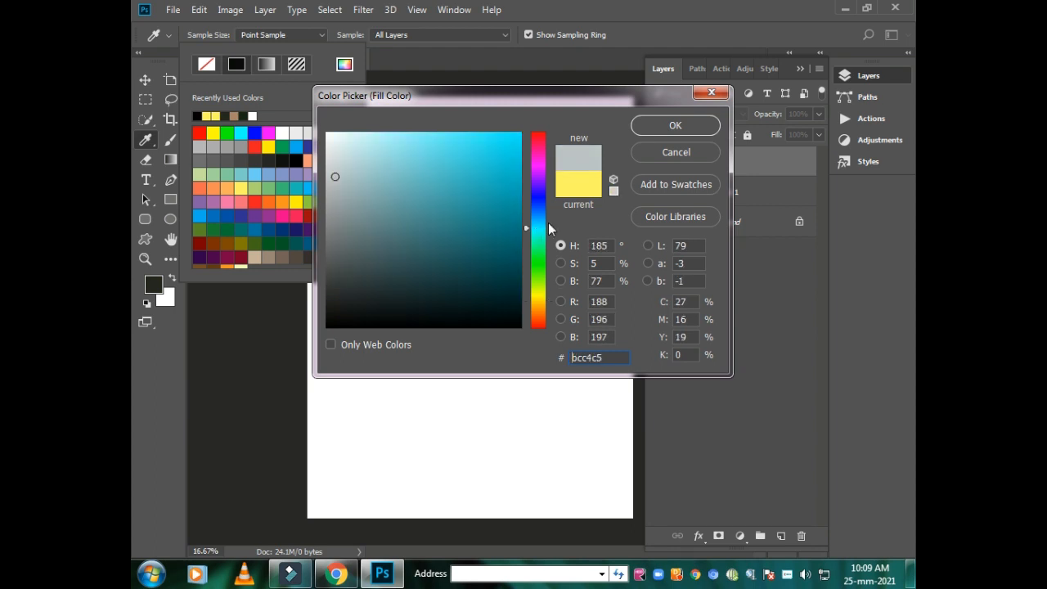
pyautogui.click(676, 127)
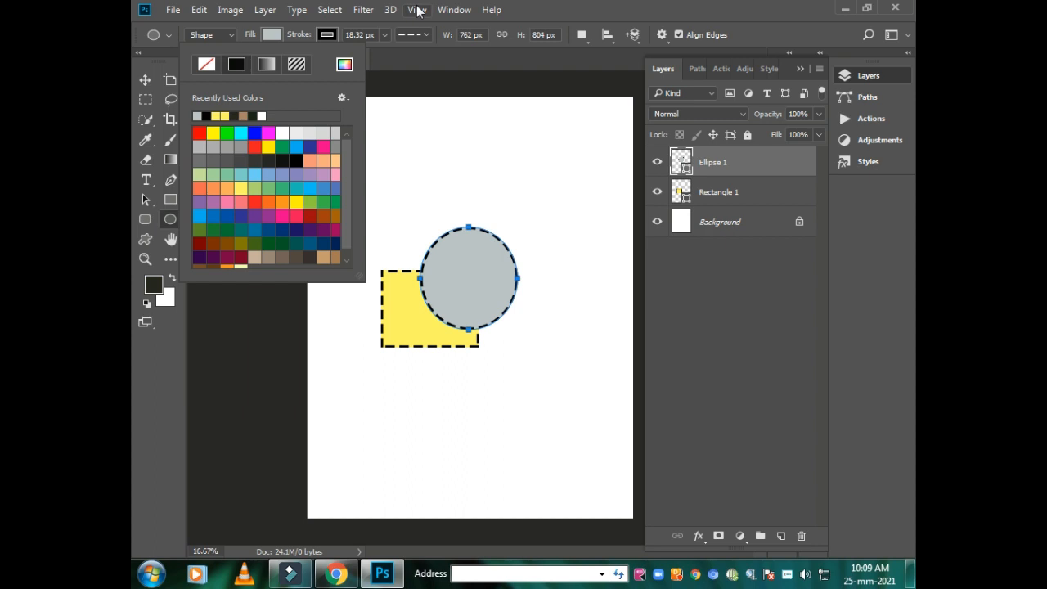
# - Reduce the ellipse's stroke width to 0.51 px and make its line style solid
pyautogui.click(382, 36)
pyautogui.click(382, 36)
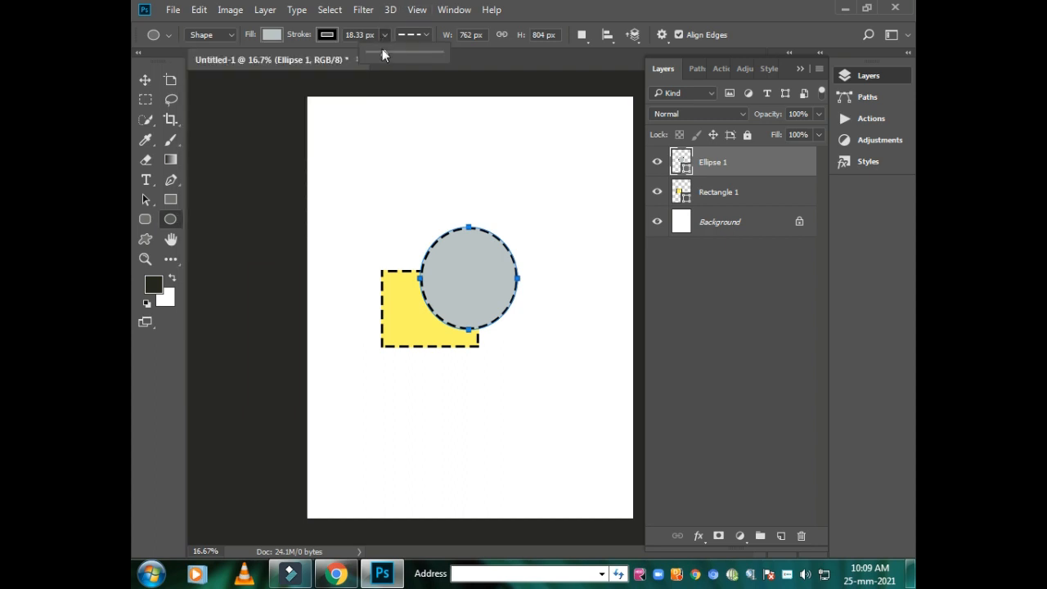
pyautogui.moveTo(379, 50); pyautogui.dragTo(374, 51)
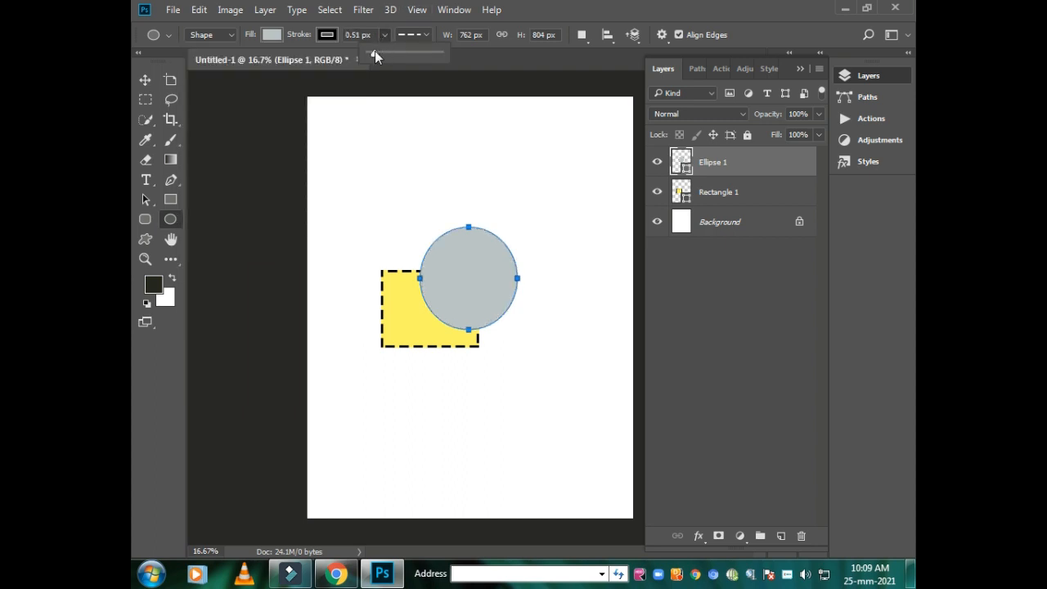
pyautogui.click(422, 35)
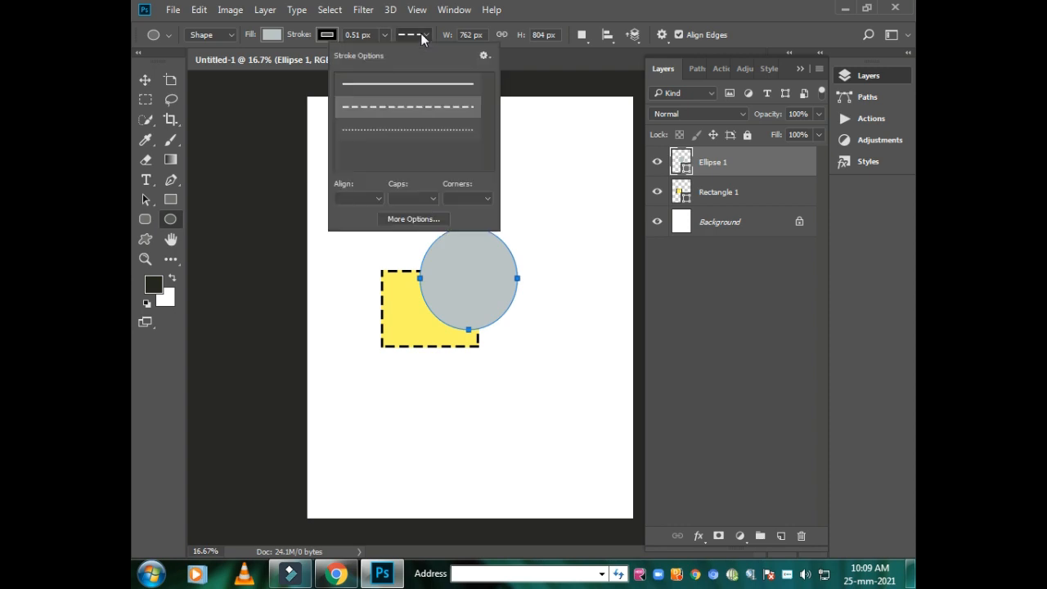
pyautogui.click(393, 84)
pyautogui.click(512, 152)
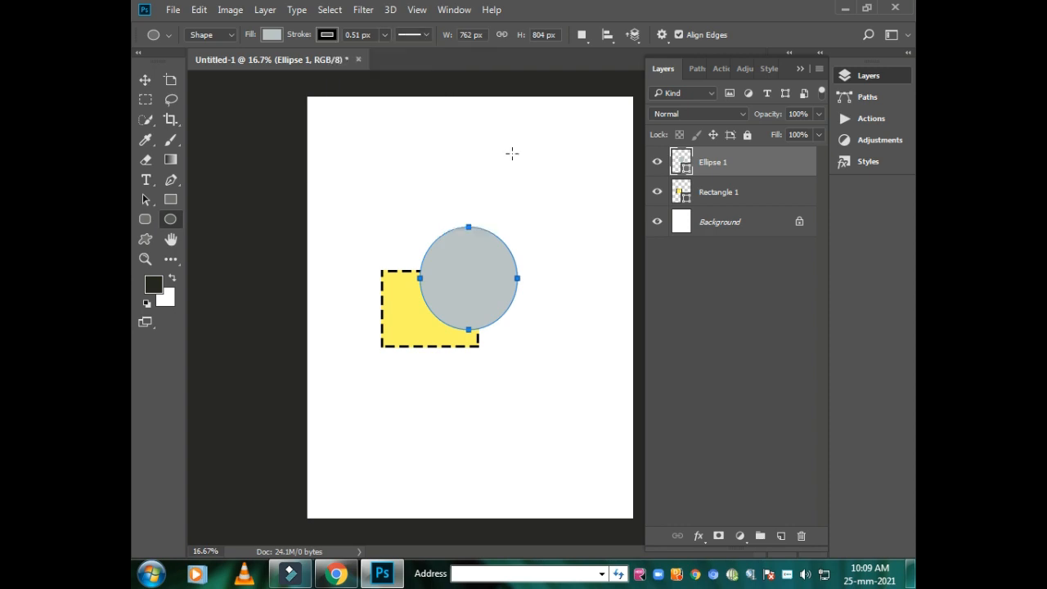
# - Switch to the Move tool and deselect the ellipse
pyautogui.click(519, 158)
pyautogui.click(553, 238)
pyautogui.click(420, 178)
pyautogui.click(570, 237)
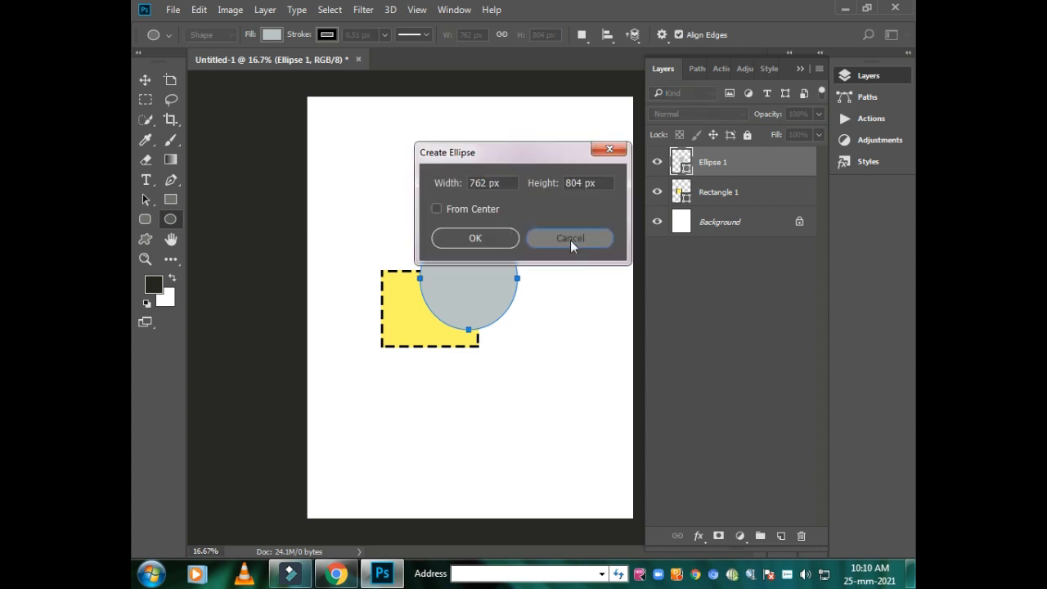
pyautogui.click(143, 80)
pyautogui.click(374, 192)
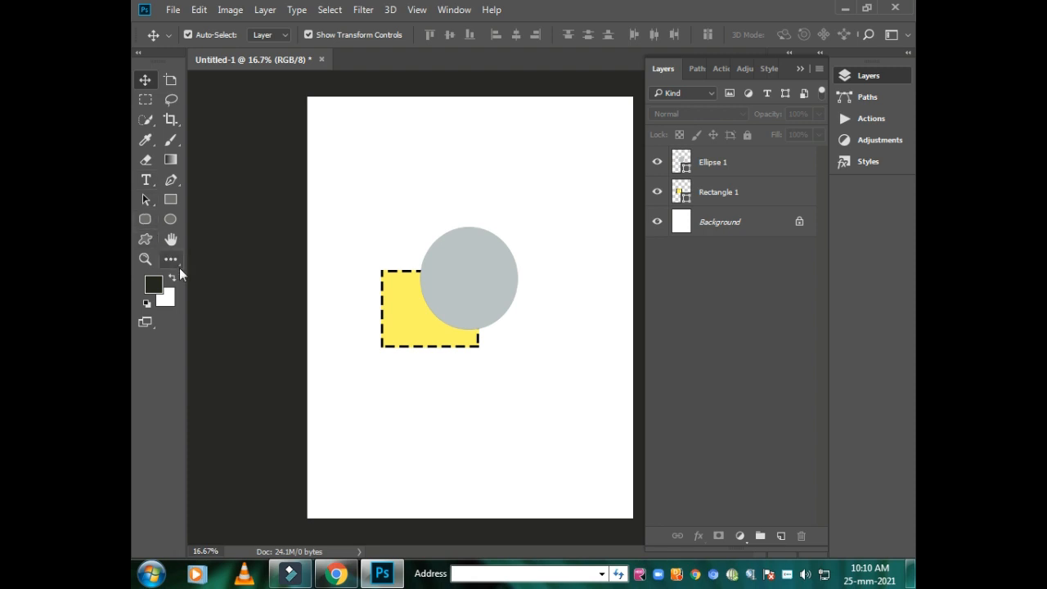
# - Draw a rounded rectangle about 822 by 834 px with a 10 px radius, overlapping the yellow rectangle's lower-left part
pyautogui.click(171, 219)
pyautogui.click(145, 219)
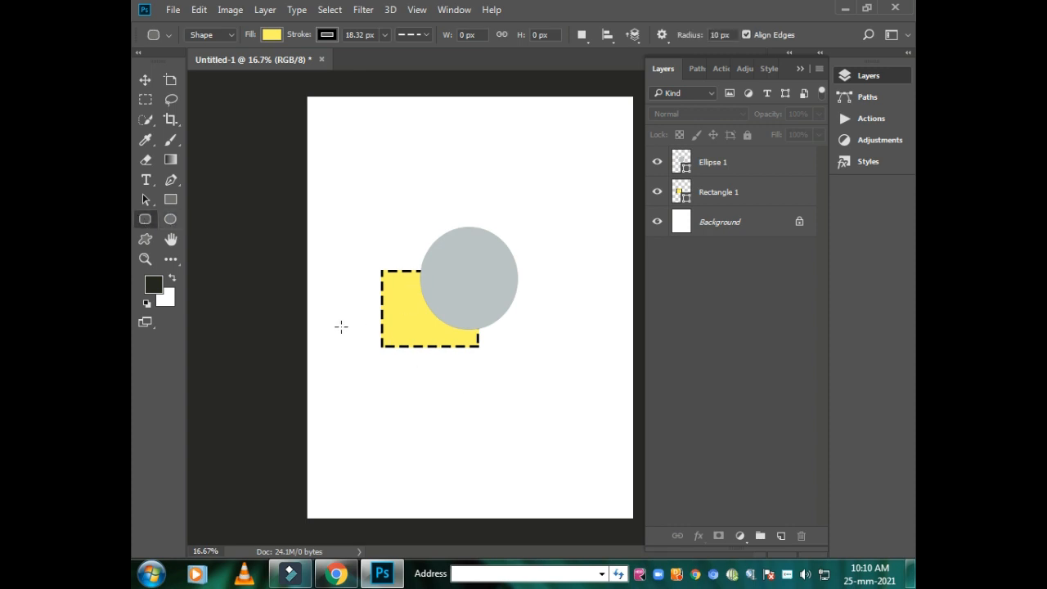
pyautogui.moveTo(341, 327); pyautogui.dragTo(446, 433)
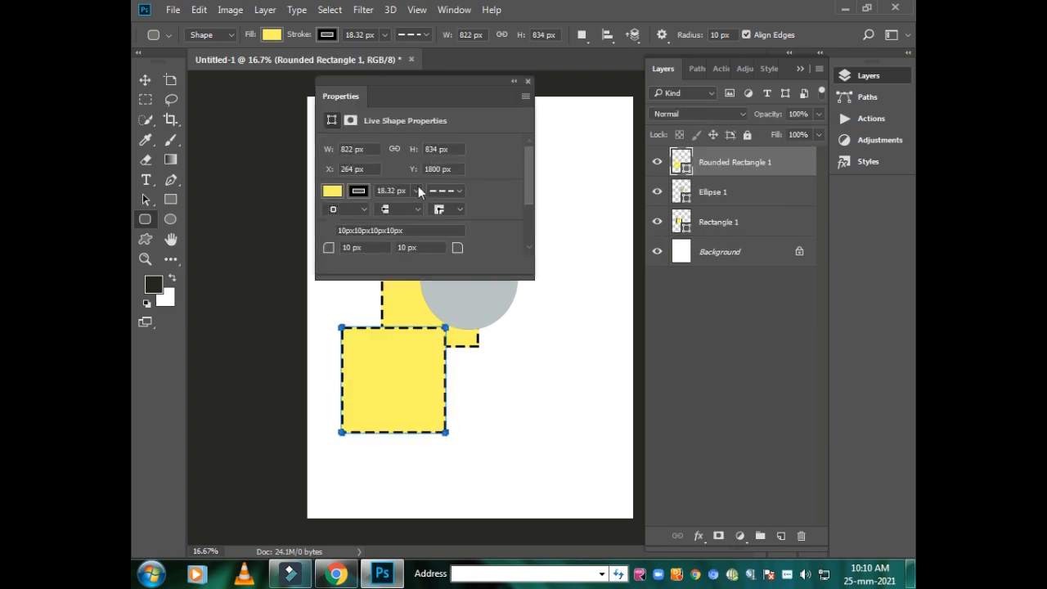
pyautogui.click(526, 81)
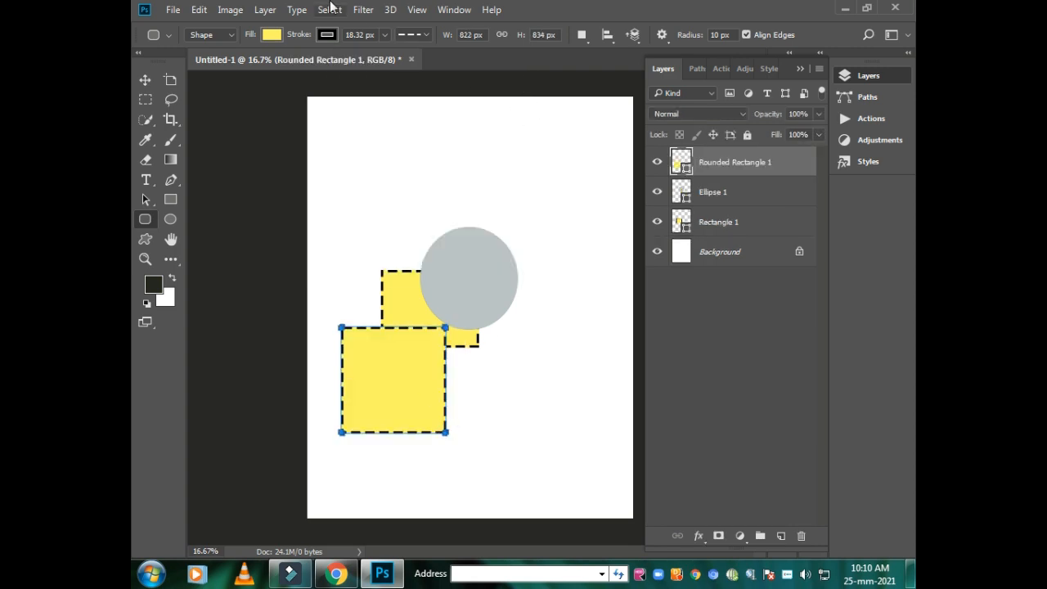
# - Change the rounded rectangle's fill to red, keeping the Shape mode
pyautogui.click(231, 35)
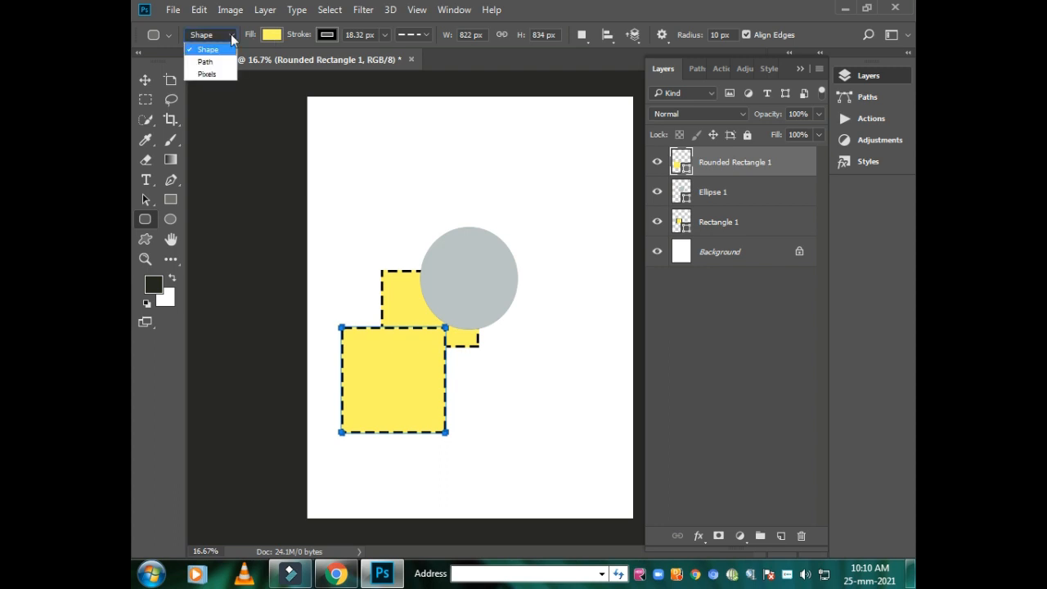
pyautogui.click(231, 33)
pyautogui.click(271, 34)
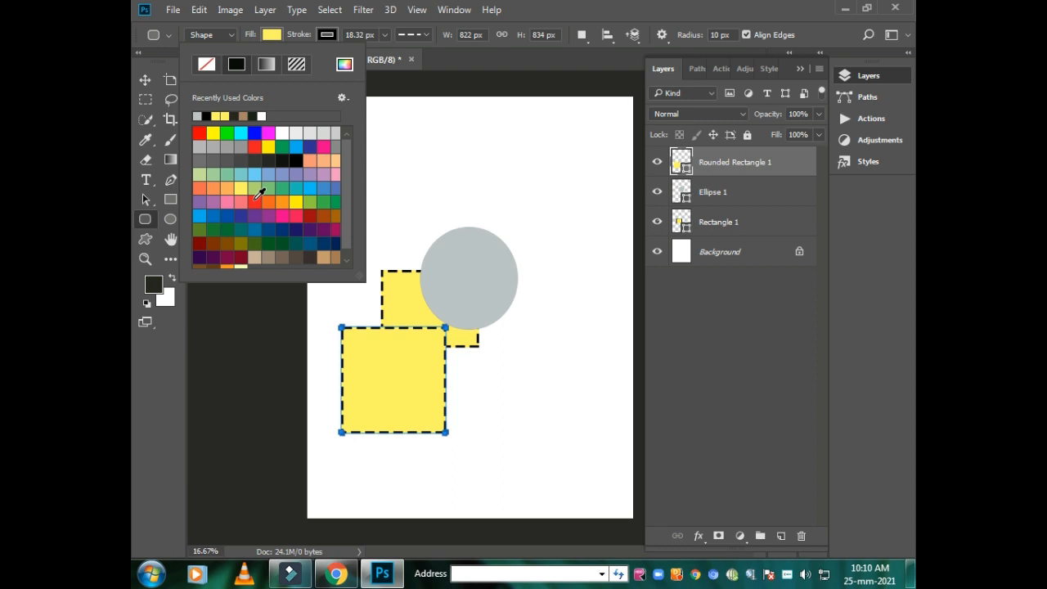
pyautogui.click(253, 199)
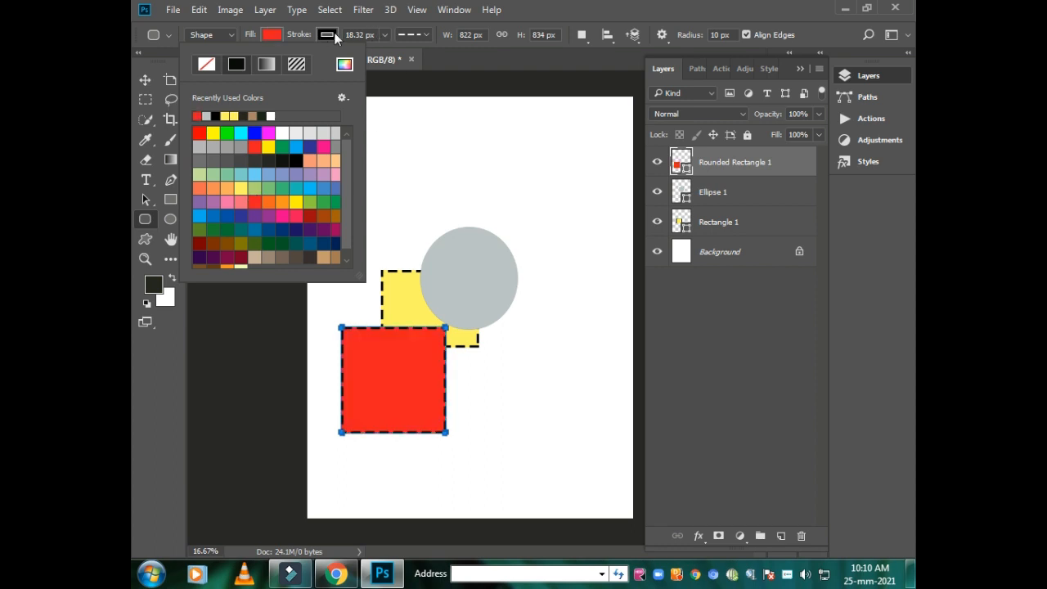
# - Increase the rounded rectangle's stroke width to 61.99 px and make its line style solid
pyautogui.click(383, 35)
pyautogui.moveTo(384, 50)
pyautogui.mouseDown()
pyautogui.moveTo(371, 52)
pyautogui.moveTo(416, 57)
pyautogui.moveTo(397, 56)
pyautogui.mouseUp()
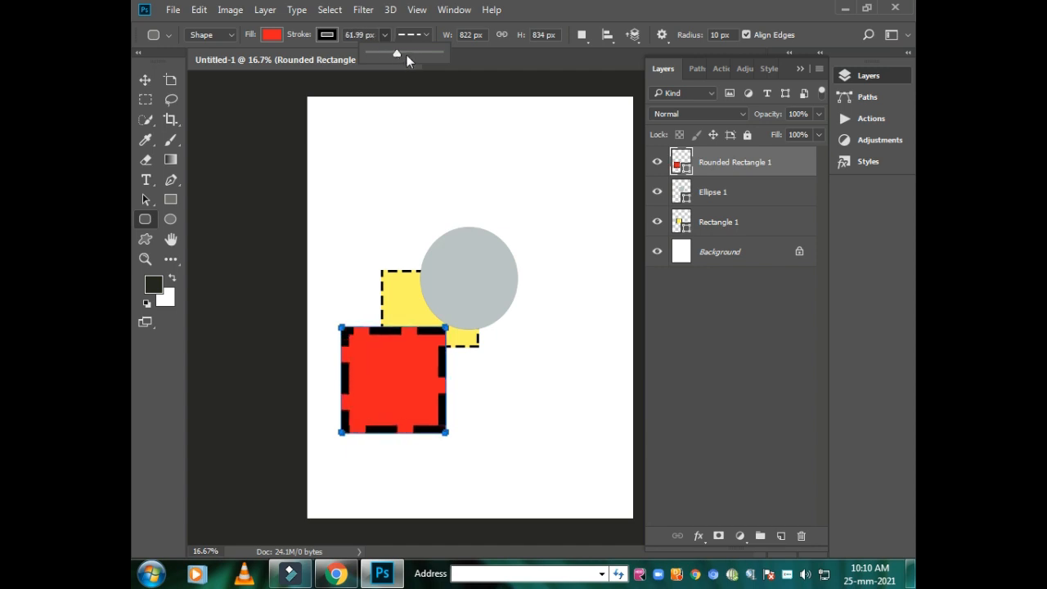
pyautogui.click(421, 33)
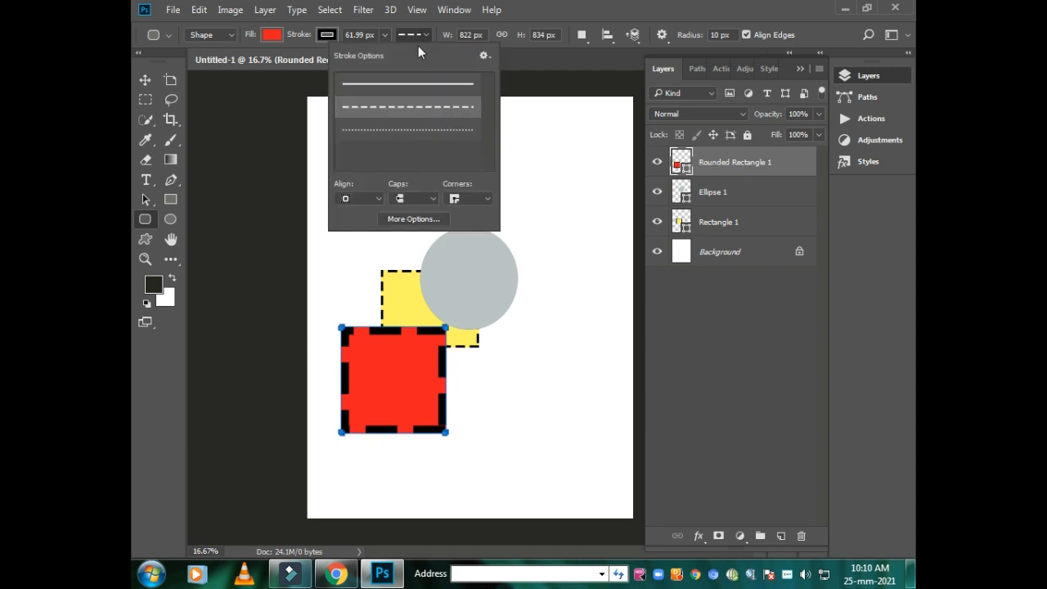
pyautogui.click(401, 85)
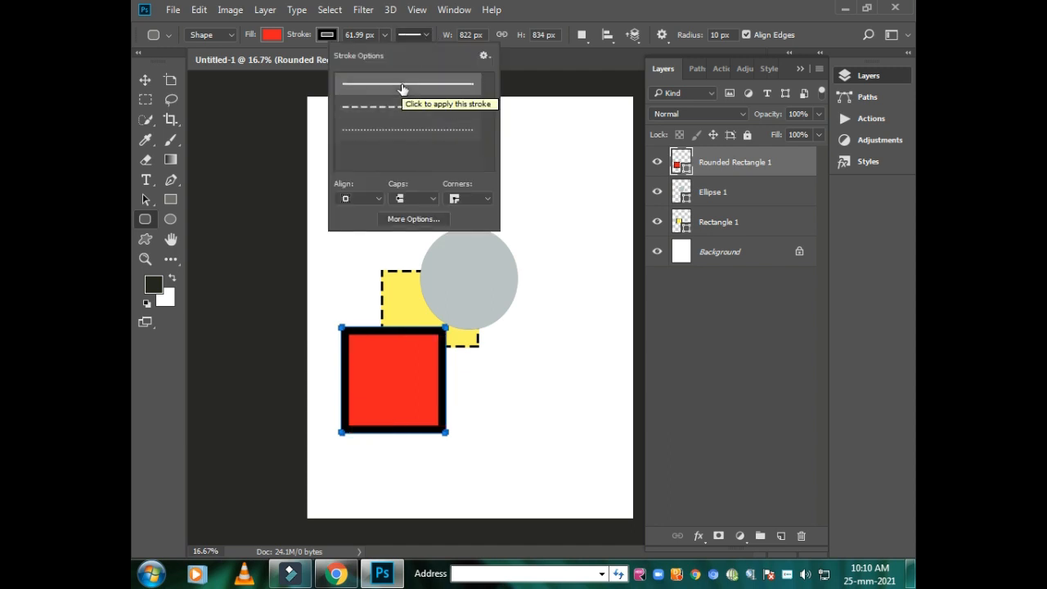
# - Close the stroke options, cancel the new rounded rectangle, switch to the Move tool and deselect the shape
pyautogui.click(579, 151)
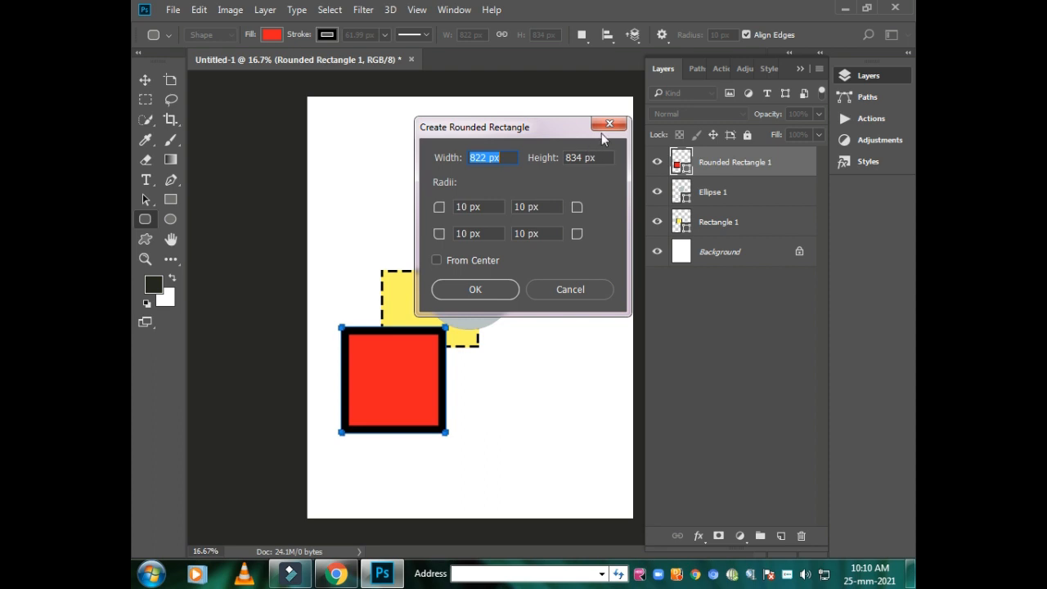
pyautogui.click(607, 125)
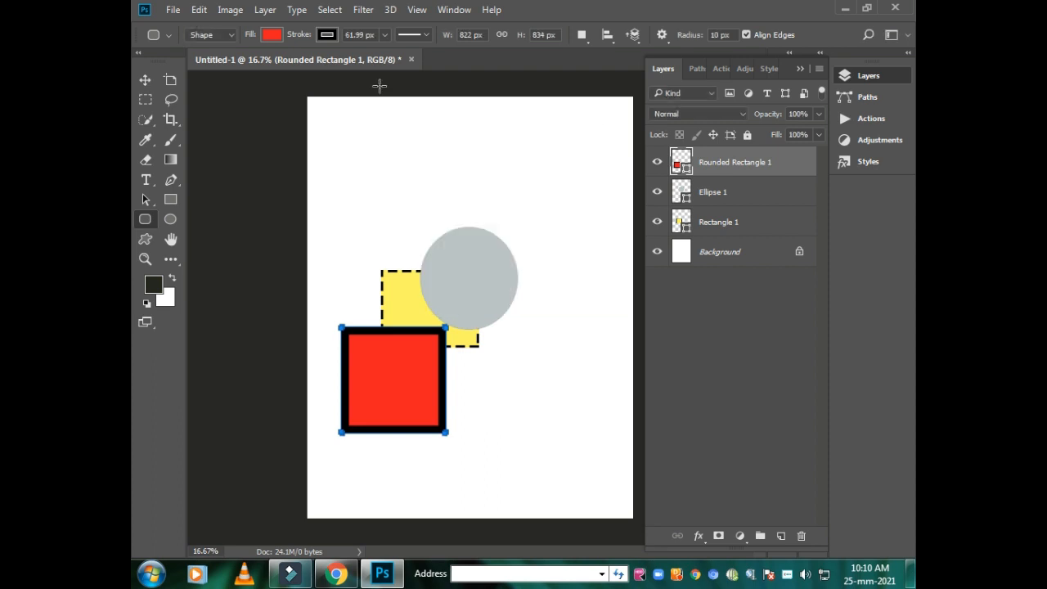
pyautogui.click(145, 80)
pyautogui.click(386, 135)
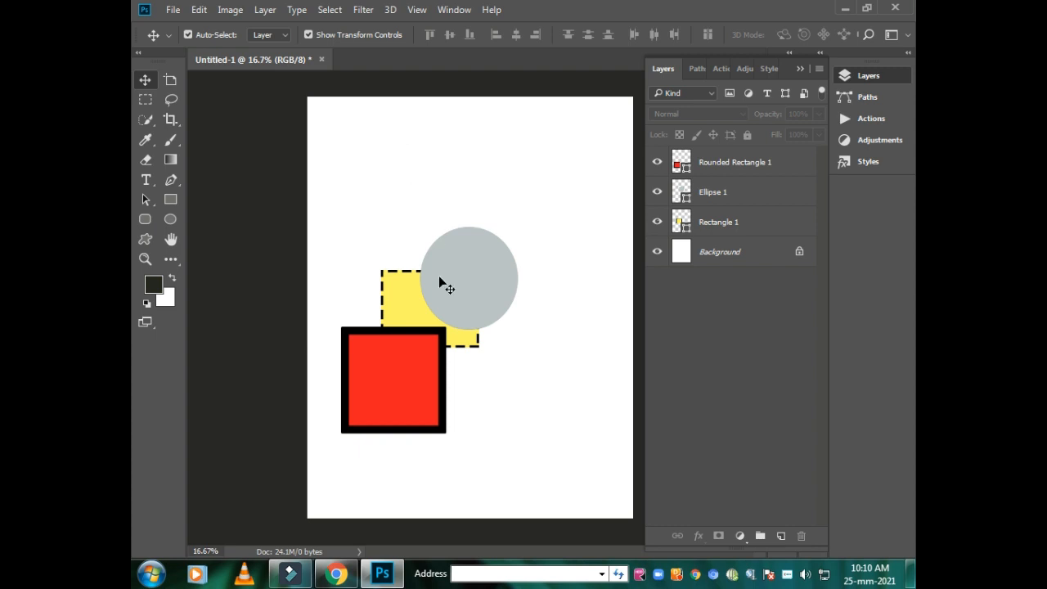
pyautogui.click(494, 268)
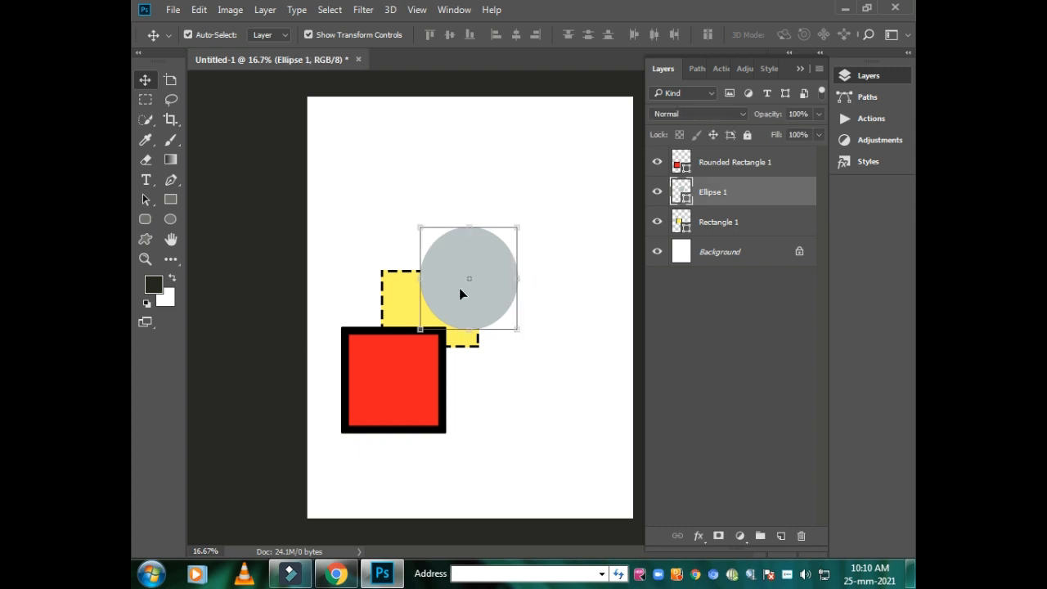
pyautogui.click(401, 286)
pyautogui.hotkey('ctrl', 't')
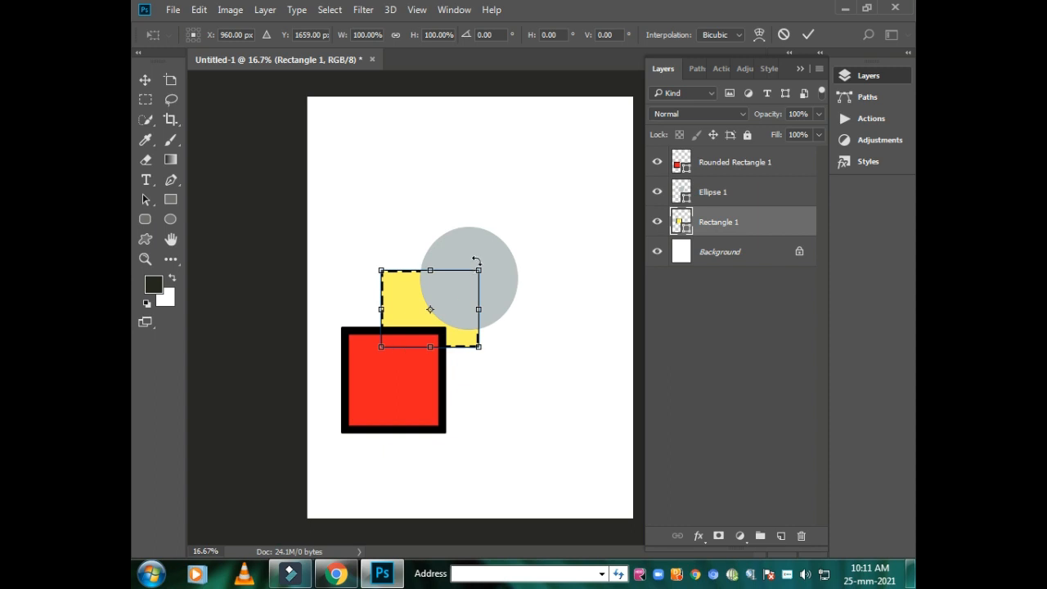
pyautogui.click(145, 80)
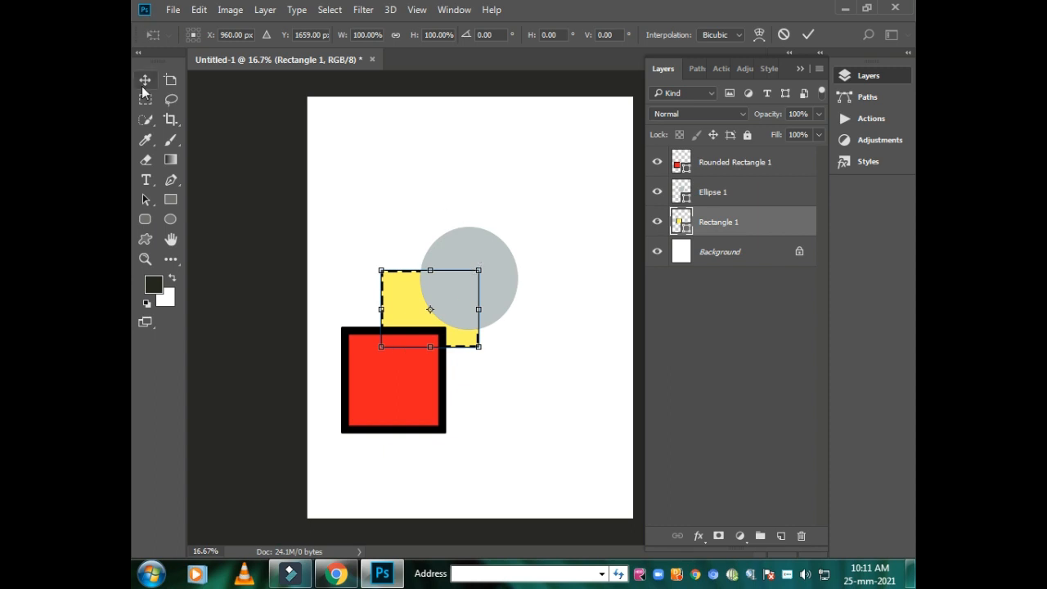
pyautogui.click(350, 129)
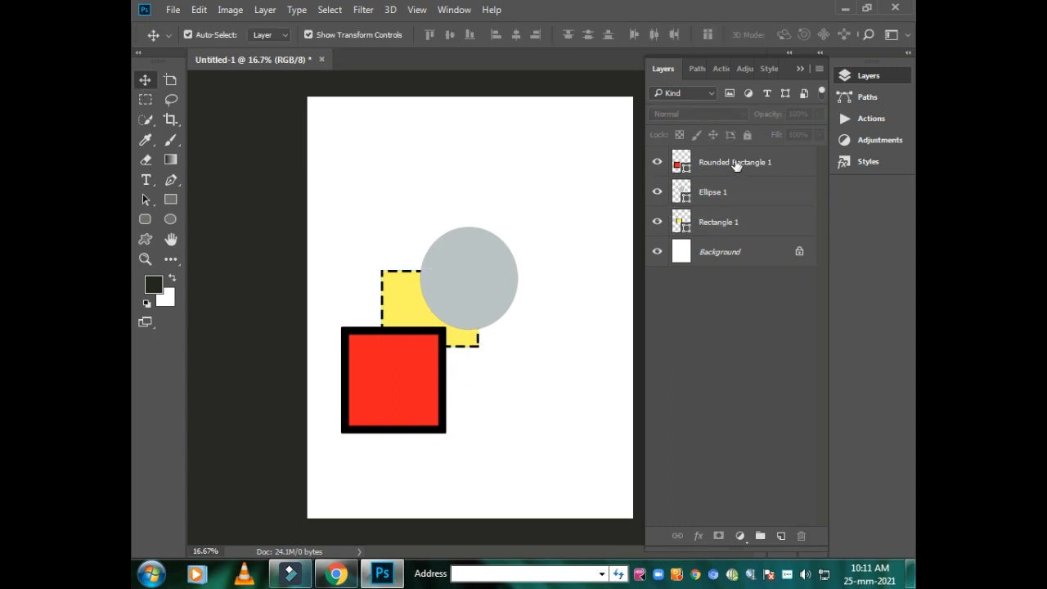
# - Move the rounded rectangle's layer directly above the background and the yellow rectangle's layer to the top of the stack
pyautogui.moveTo(735, 164); pyautogui.dragTo(726, 238)
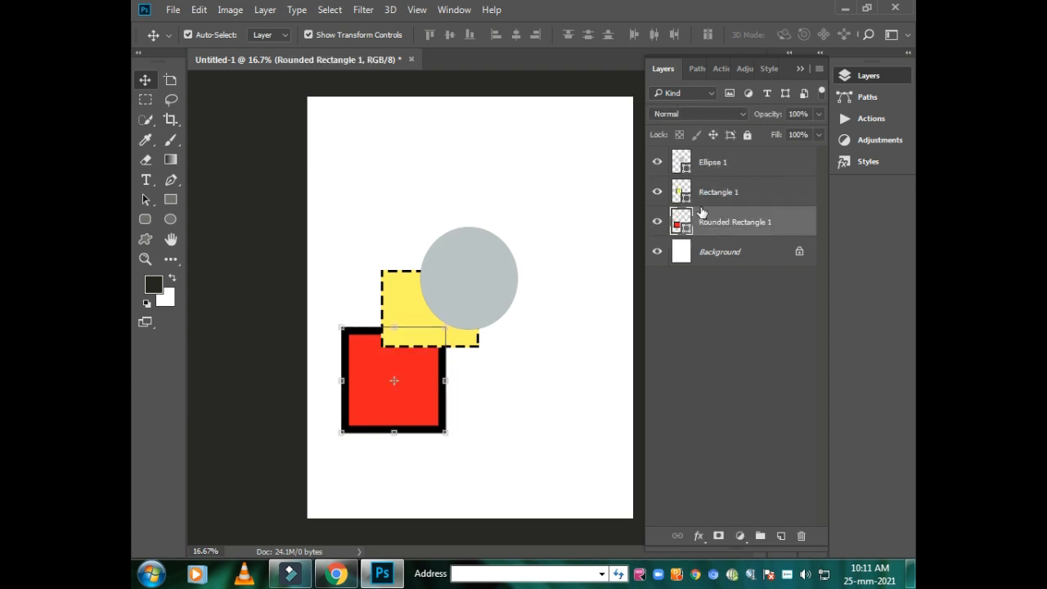
pyautogui.moveTo(702, 180); pyautogui.dragTo(704, 151)
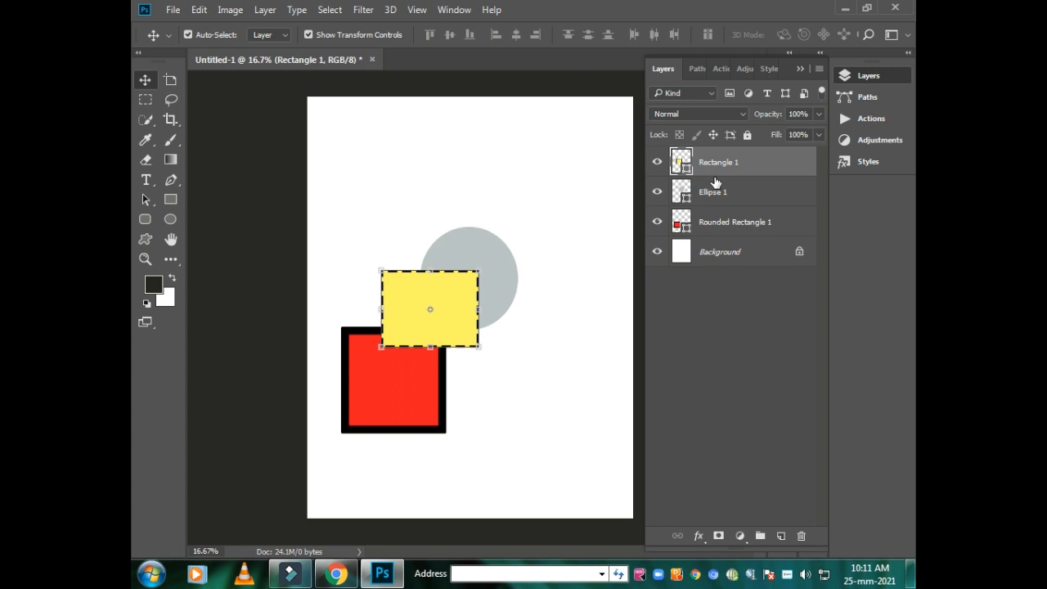
pyautogui.click(574, 382)
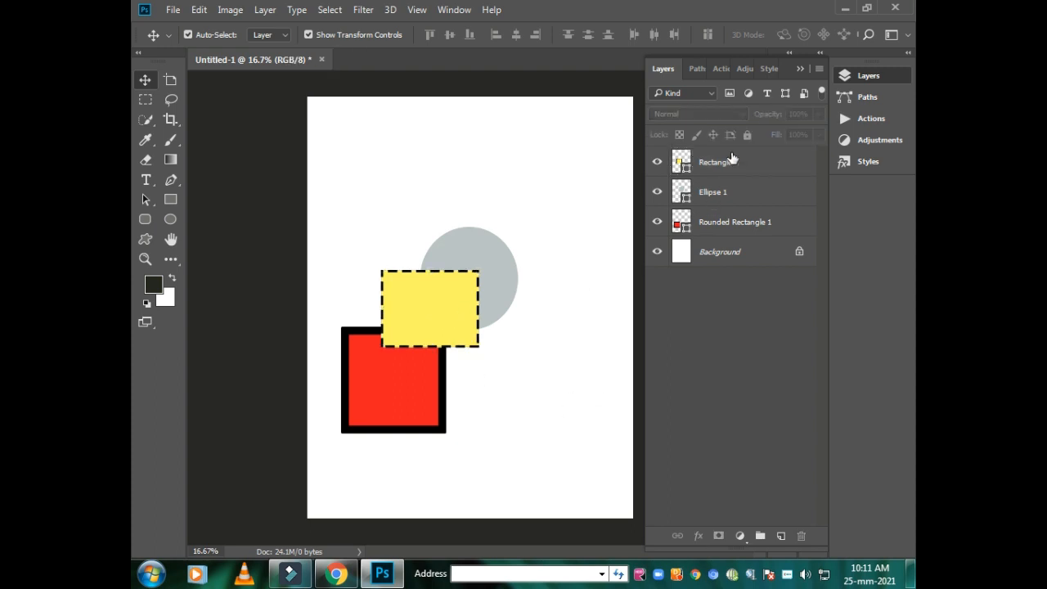
# - Lock the ellipse layer, place the yellow rectangle's layer directly beneath it and clear the layer selection
pyautogui.moveTo(713, 196)
pyautogui.mouseDown()
pyautogui.moveTo(714, 135)
pyautogui.moveTo(697, 208)
pyautogui.mouseUp()
pyautogui.click(743, 284)
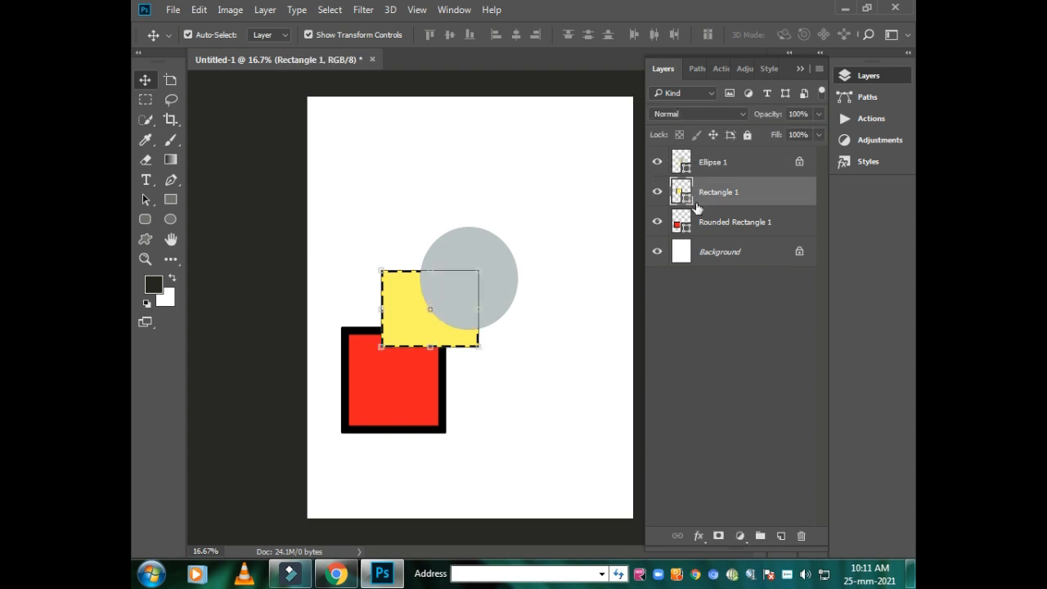
pyautogui.click(542, 178)
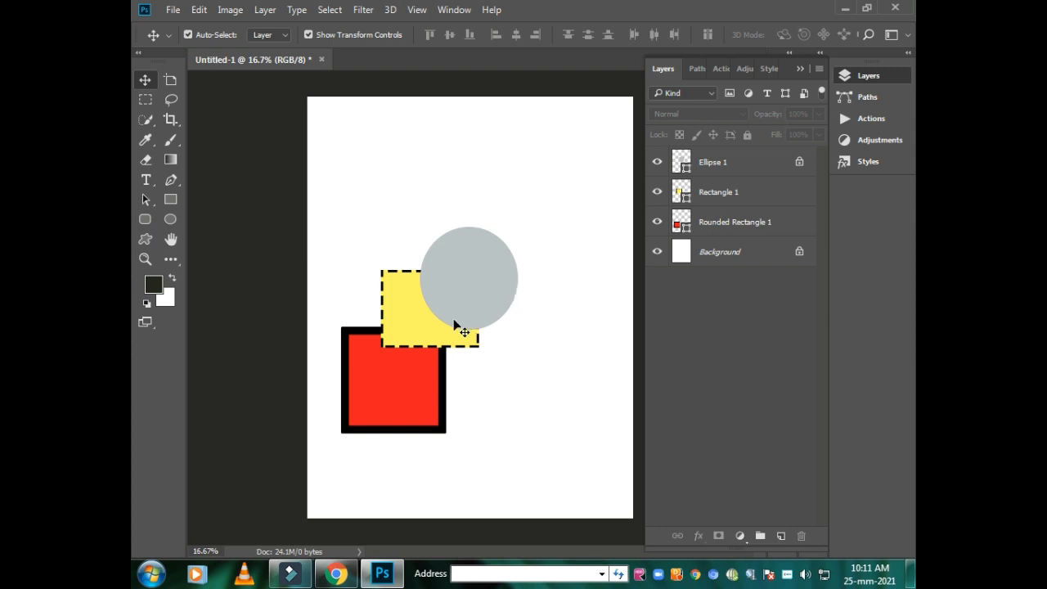
# - Compare how the locked ellipse and the unlocked red rounded rectangle respond to selection on the canvas
pyautogui.click(463, 284)
pyautogui.click(374, 390)
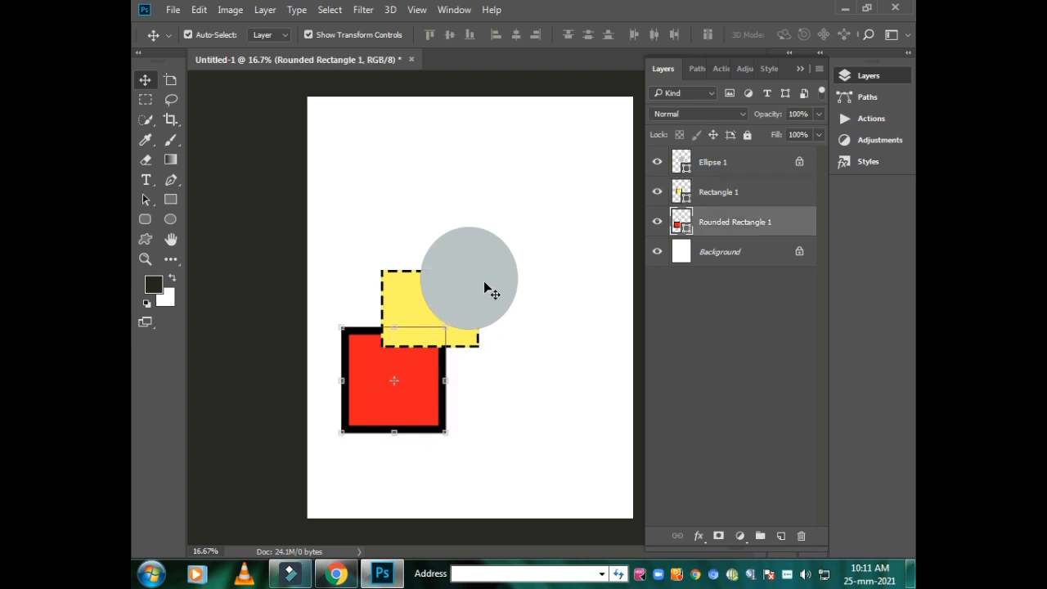
pyautogui.click(484, 270)
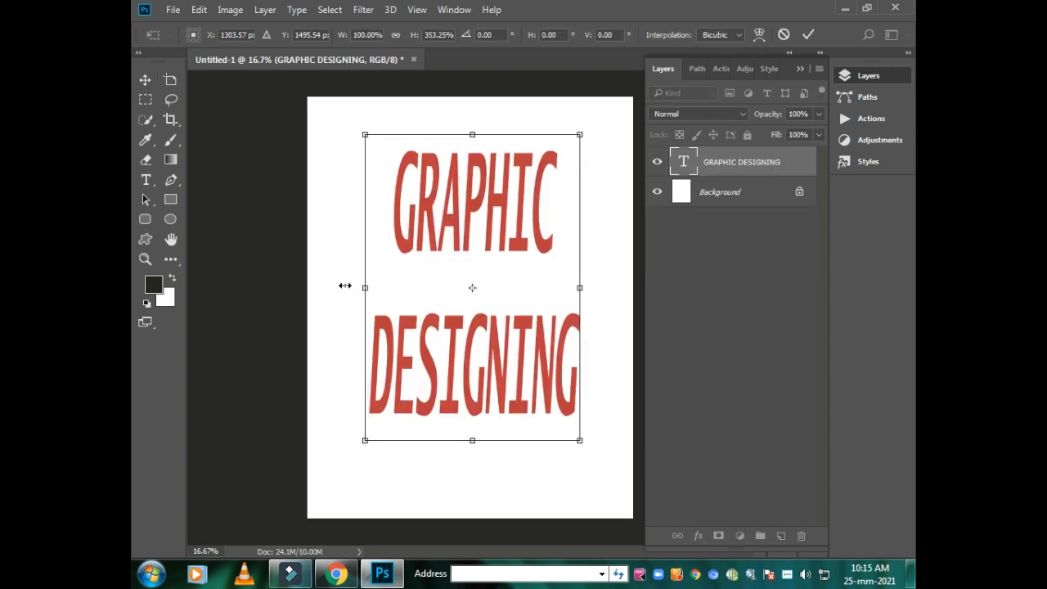
# - Stretch the GRAPHIC DESIGNING text to 139.54% width and 426.48% height, apply the transformation and deselect the text
pyautogui.moveTo(345, 286); pyautogui.dragTo(330, 287)
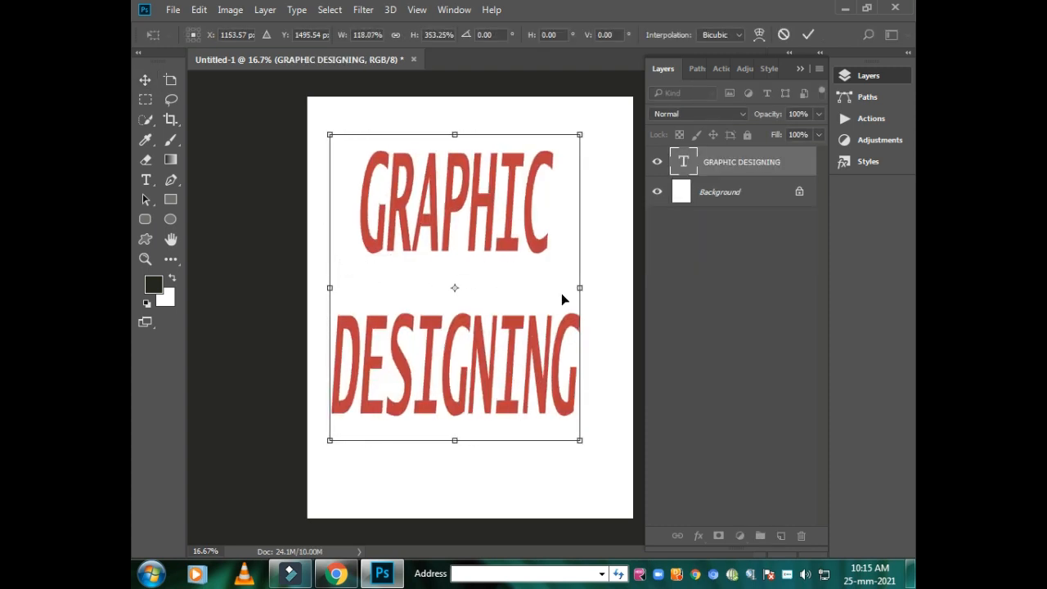
pyautogui.moveTo(579, 288); pyautogui.dragTo(633, 288)
pyautogui.moveTo(488, 443); pyautogui.dragTo(489, 485)
pyautogui.moveTo(481, 134); pyautogui.dragTo(481, 115)
pyautogui.moveTo(330, 300)
pyautogui.mouseDown()
pyautogui.moveTo(306, 299)
pyautogui.moveTo(319, 299)
pyautogui.mouseUp()
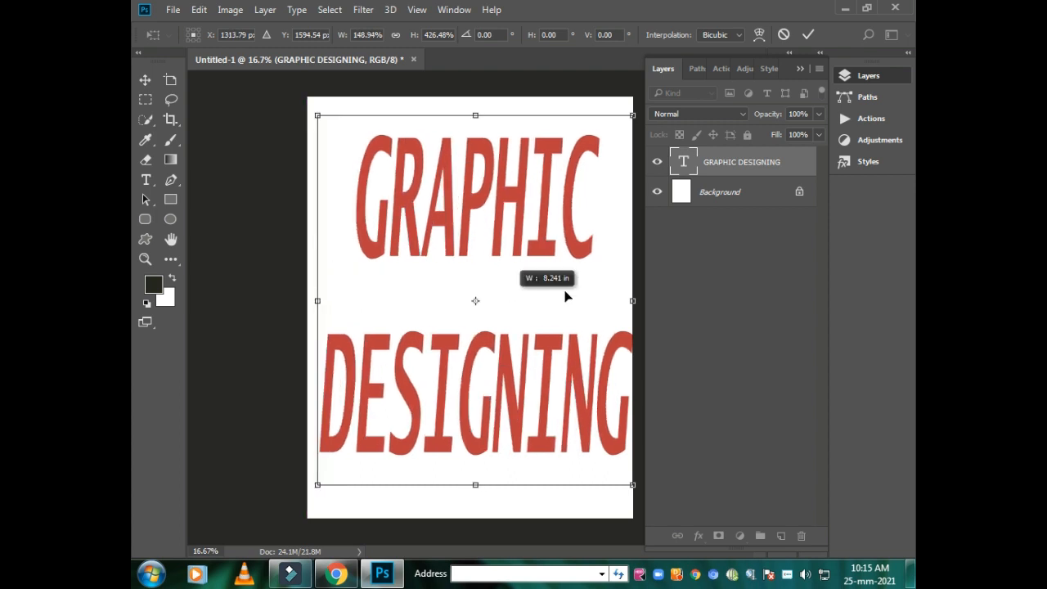
pyautogui.moveTo(630, 301); pyautogui.dragTo(606, 301)
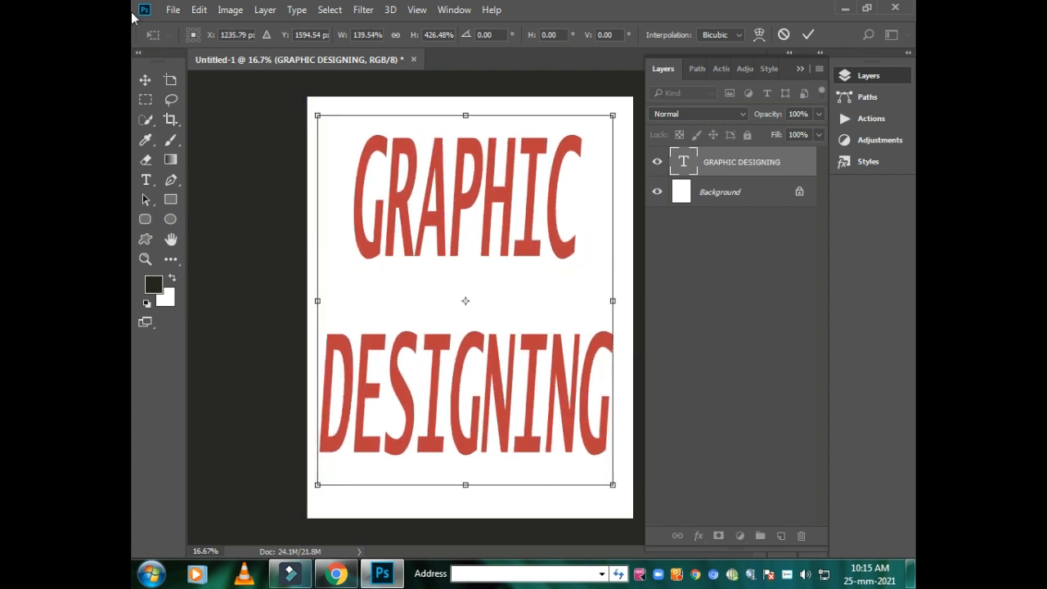
pyautogui.click(143, 84)
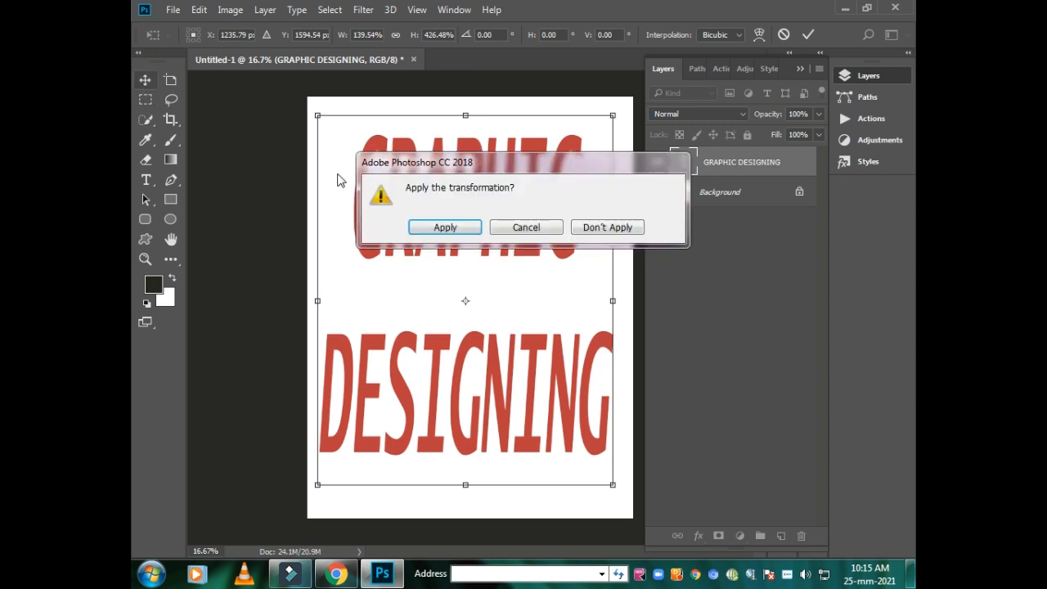
pyautogui.click(433, 225)
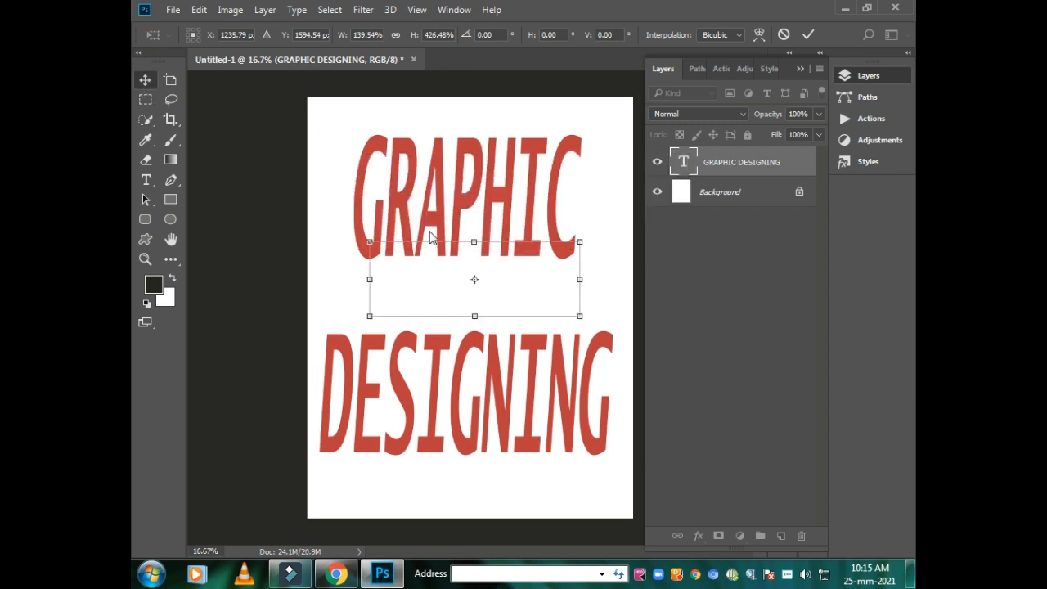
pyautogui.click(265, 173)
# - Create a new white RGB document named Untitled-2 from the Clipboard preset, 2128 by 1136 px at 72 pixels/inch
pyautogui.click(173, 10)
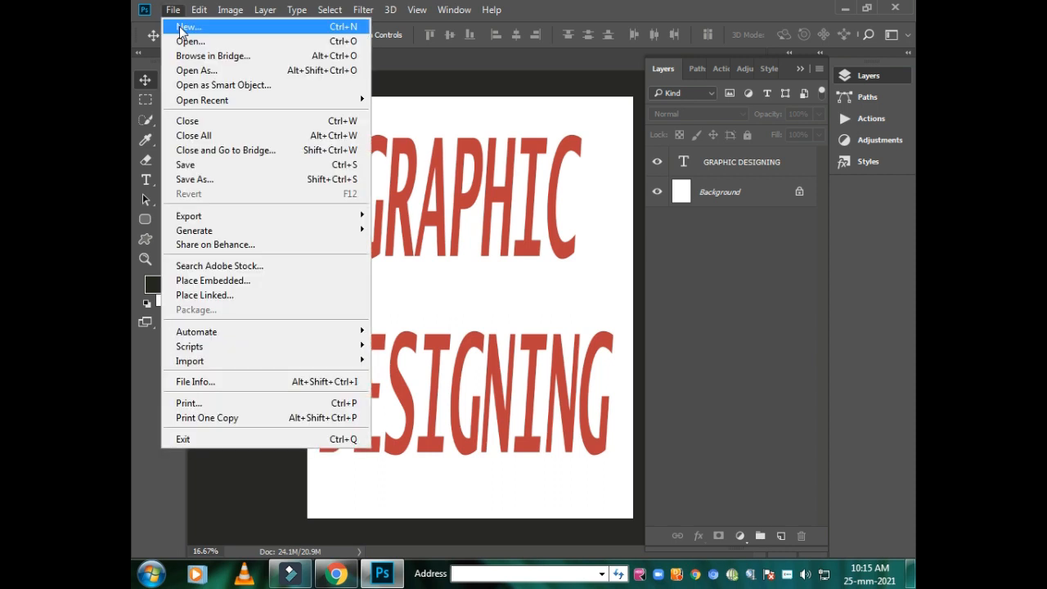
pyautogui.click(184, 27)
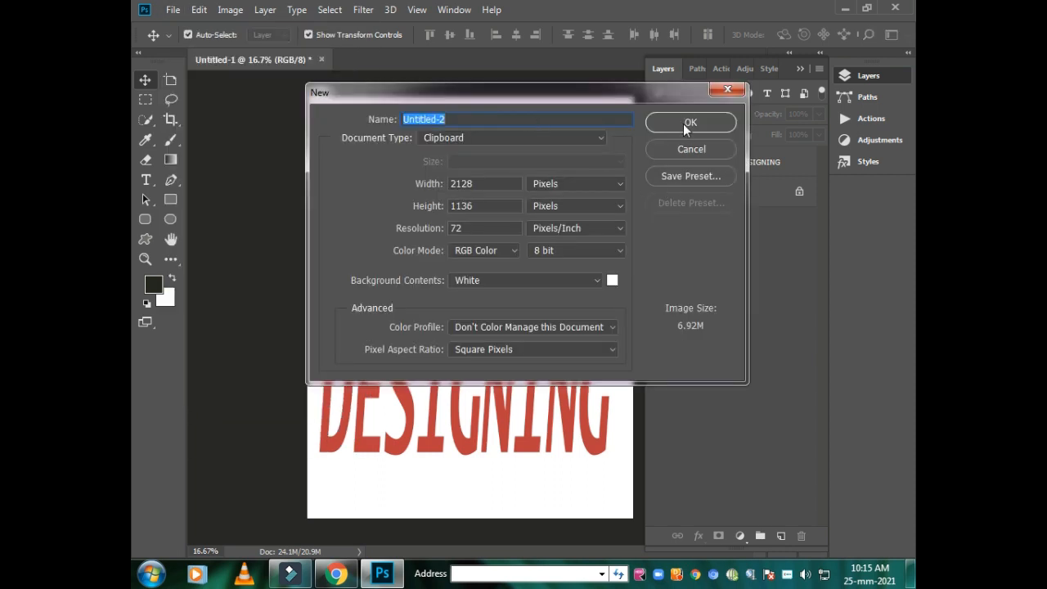
pyautogui.click(683, 122)
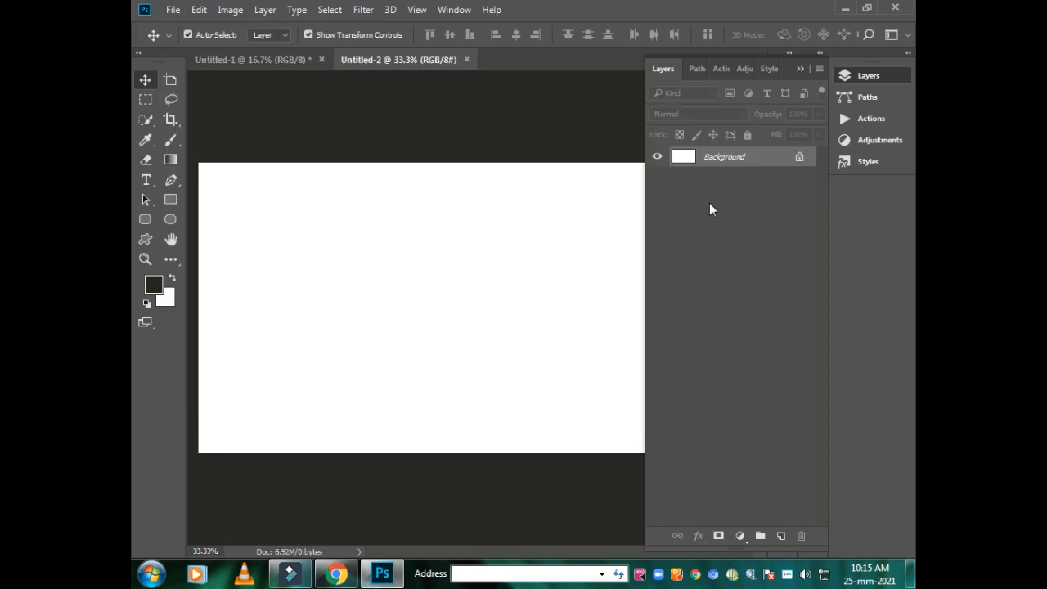
# - Switch to Chrome and copy the BBC News image of the woman holding a camera from the image results
pyautogui.click(335, 574)
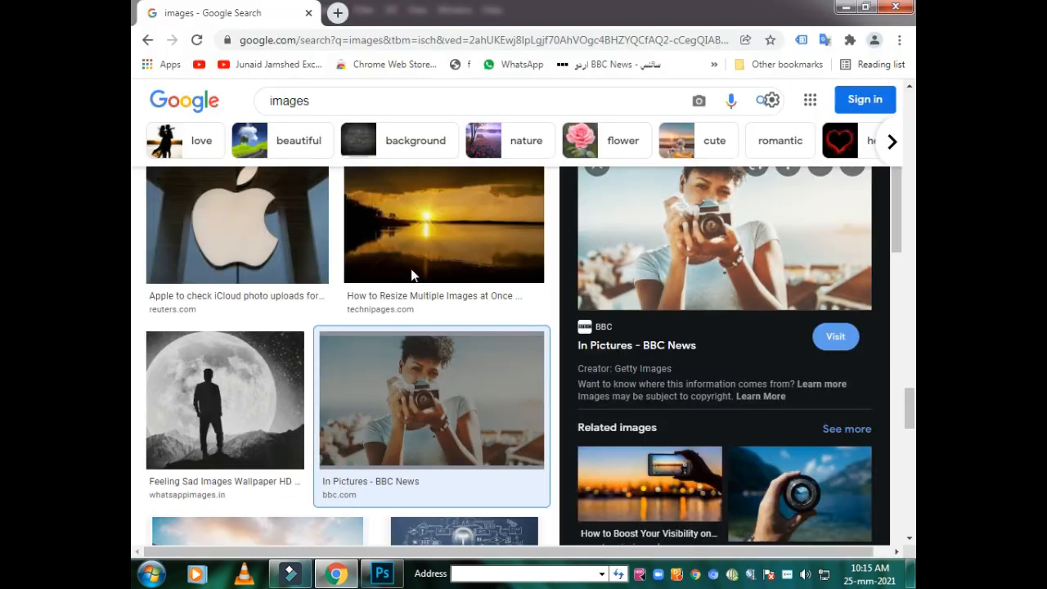
pyautogui.click(724, 237)
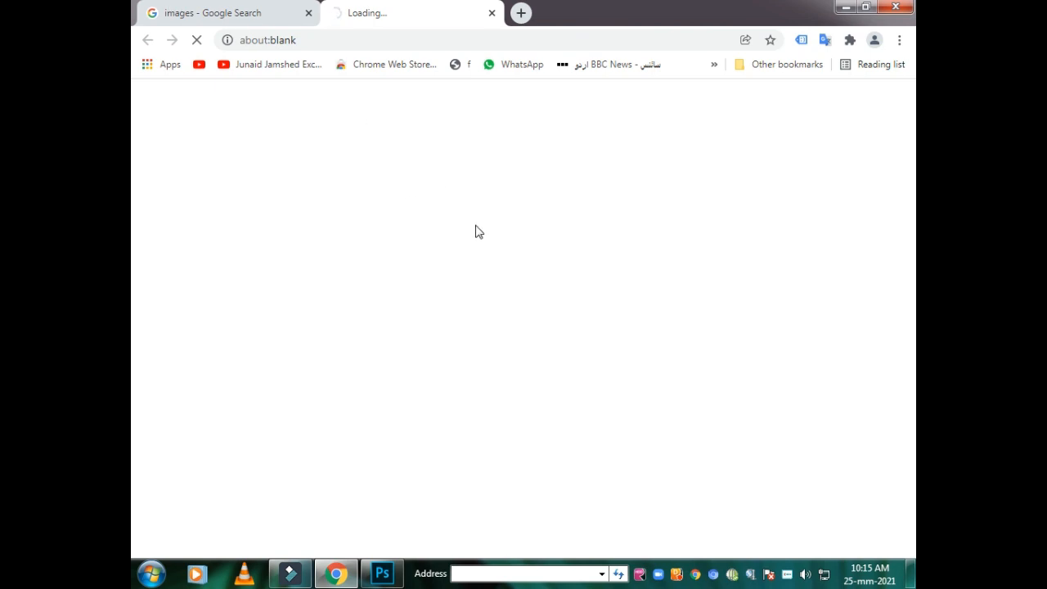
pyautogui.click(219, 15)
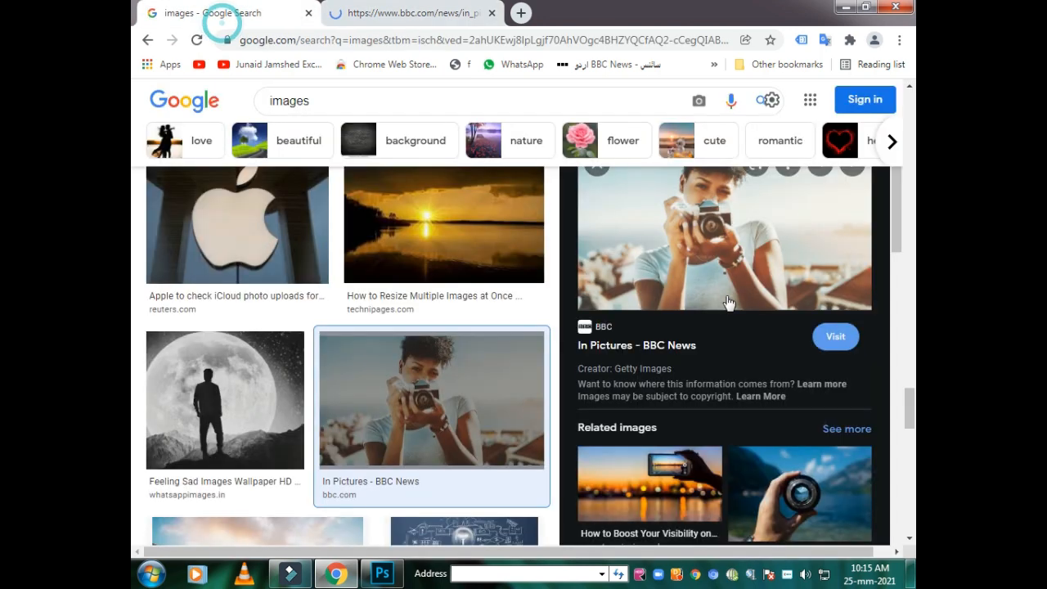
pyautogui.rightClick(678, 237)
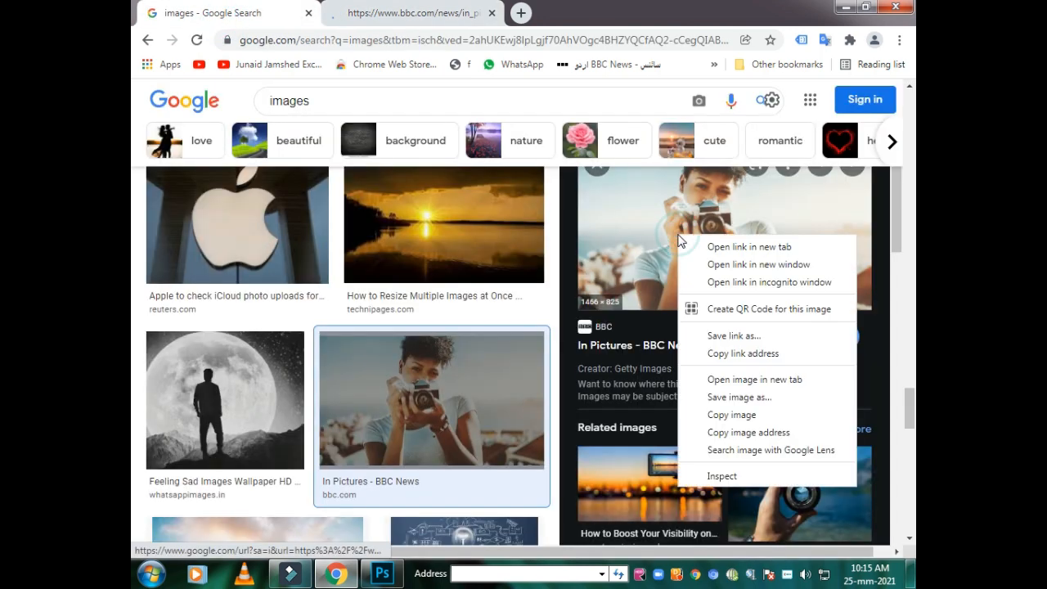
pyautogui.click(730, 415)
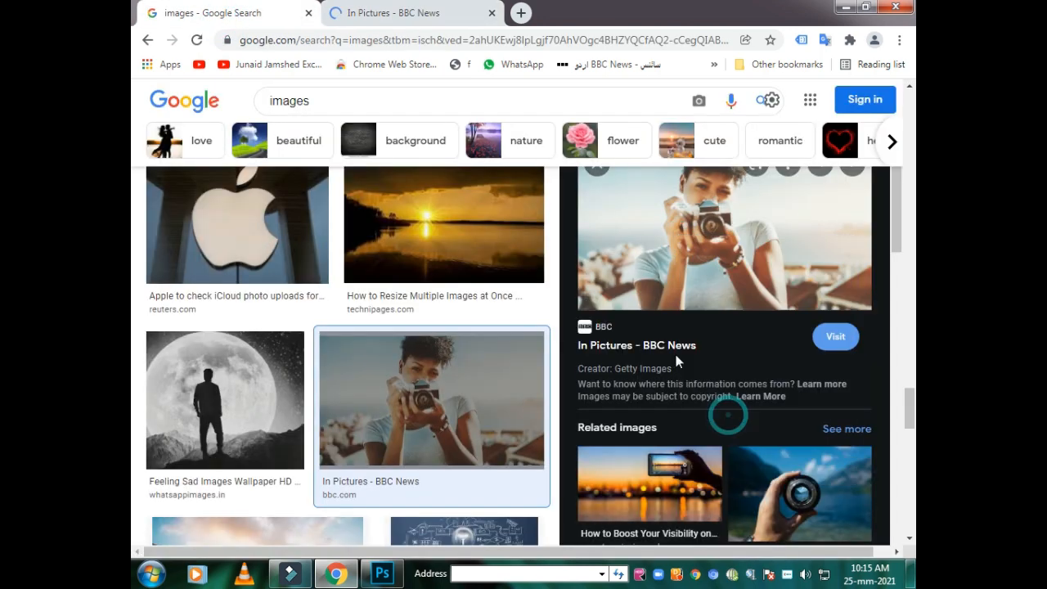
# - Switch to Photoshop, paste the copied photo into Untitled-2 and transfer it onto the middle of the text in Untitled-1
pyautogui.click(382, 572)
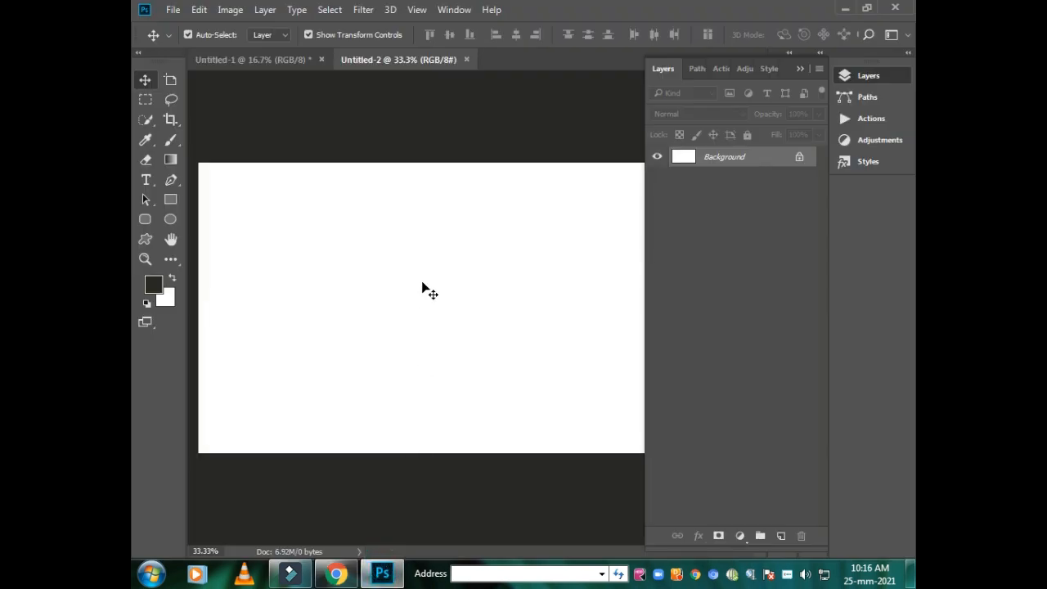
pyautogui.hotkey('ctrl', 'v')
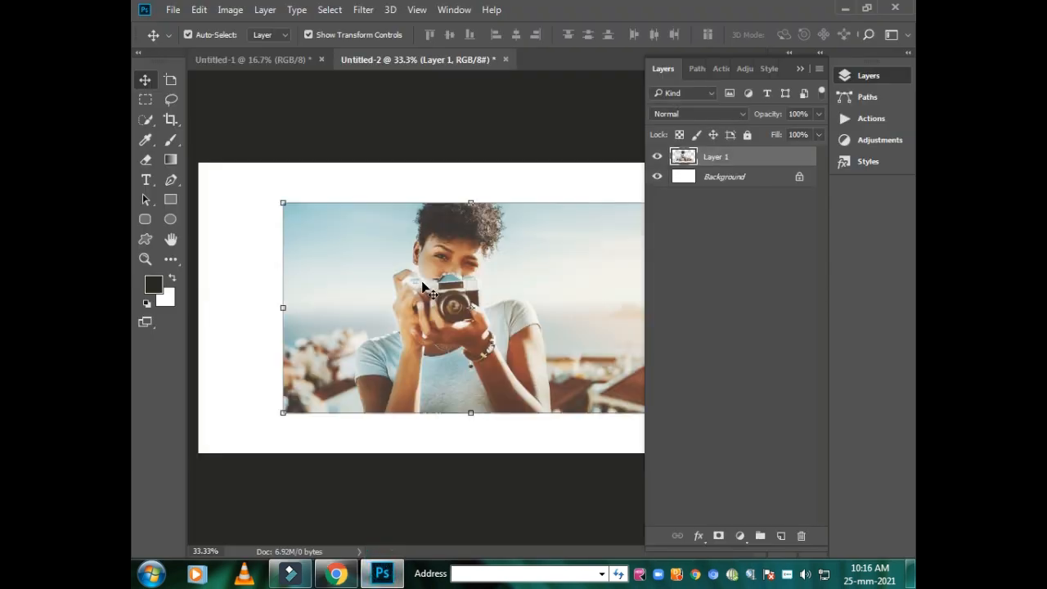
pyautogui.moveTo(377, 259); pyautogui.dragTo(339, 244)
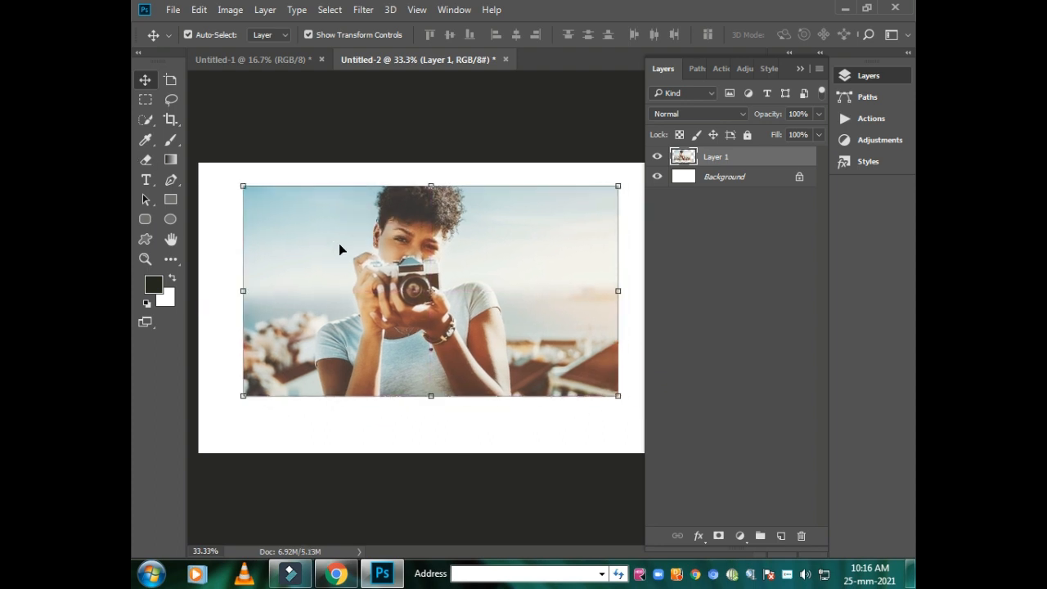
pyautogui.moveTo(413, 313); pyautogui.dragTo(475, 293)
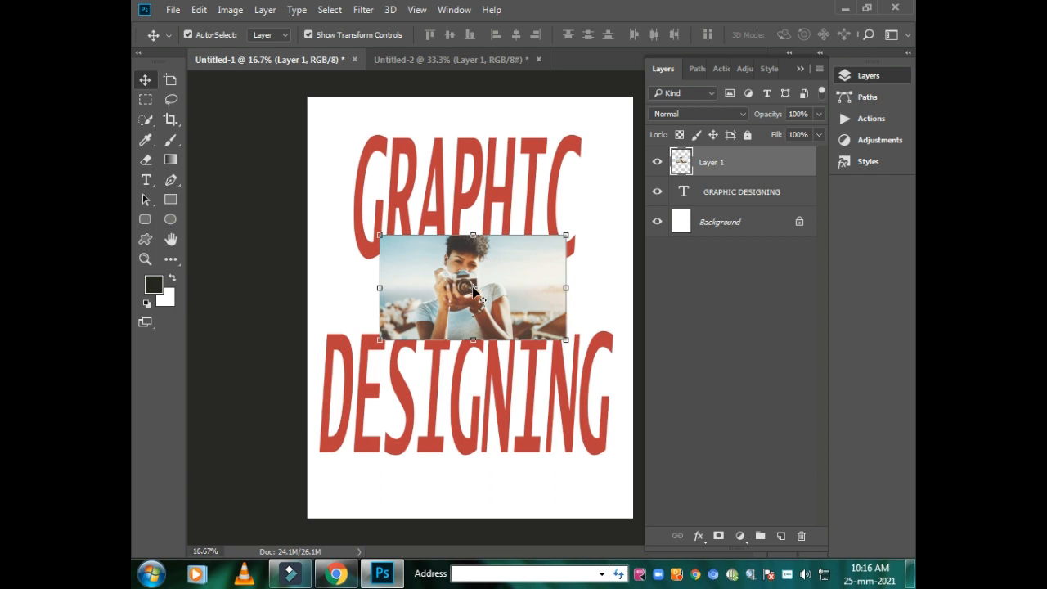
# - Free-transform the photo to 105.39% width and 273.09% height so it covers most of the text, and apply it
pyautogui.press('ctrl')
pyautogui.hotkey('ctrl', 't')
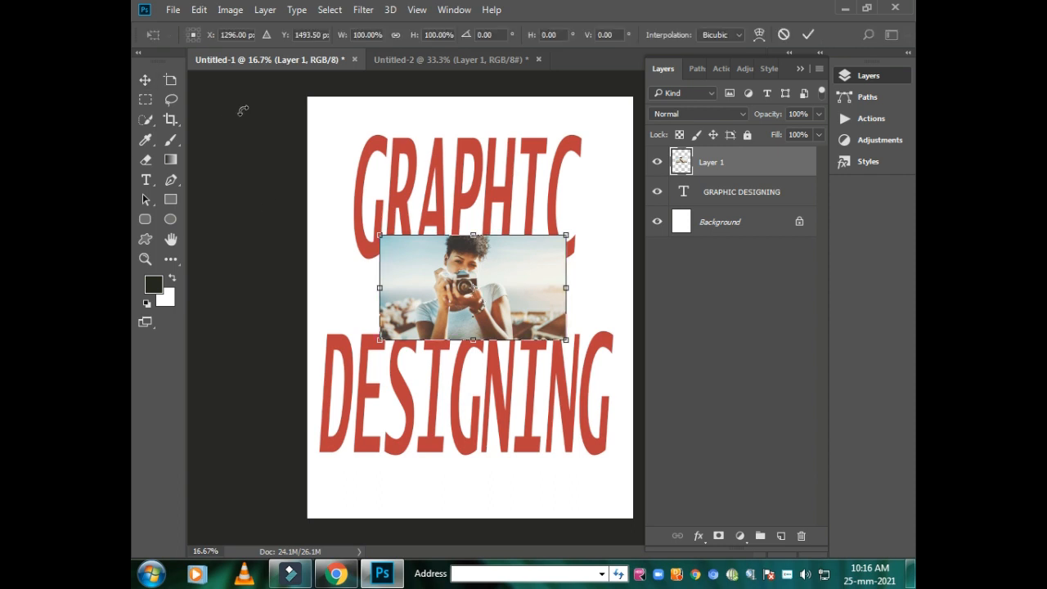
pyautogui.moveTo(566, 234); pyautogui.dragTo(575, 156)
pyautogui.moveTo(478, 339); pyautogui.dragTo(479, 442)
pyautogui.moveTo(381, 303); pyautogui.dragTo(327, 298)
pyautogui.moveTo(575, 296); pyautogui.dragTo(588, 299)
pyautogui.moveTo(327, 299); pyautogui.dragTo(364, 298)
pyautogui.moveTo(574, 301); pyautogui.dragTo(559, 304)
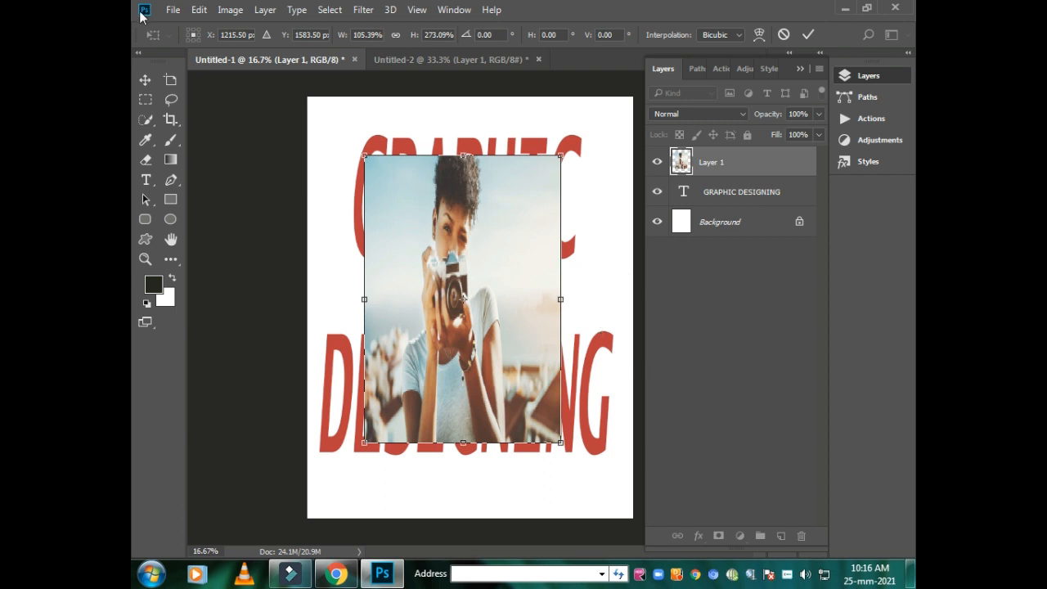
pyautogui.click(144, 80)
# - Select the photo layer and clip it to the GRAPHIC DESIGNING text layer with a clipping mask
pyautogui.click(457, 237)
pyautogui.click(348, 155)
pyautogui.click(459, 240)
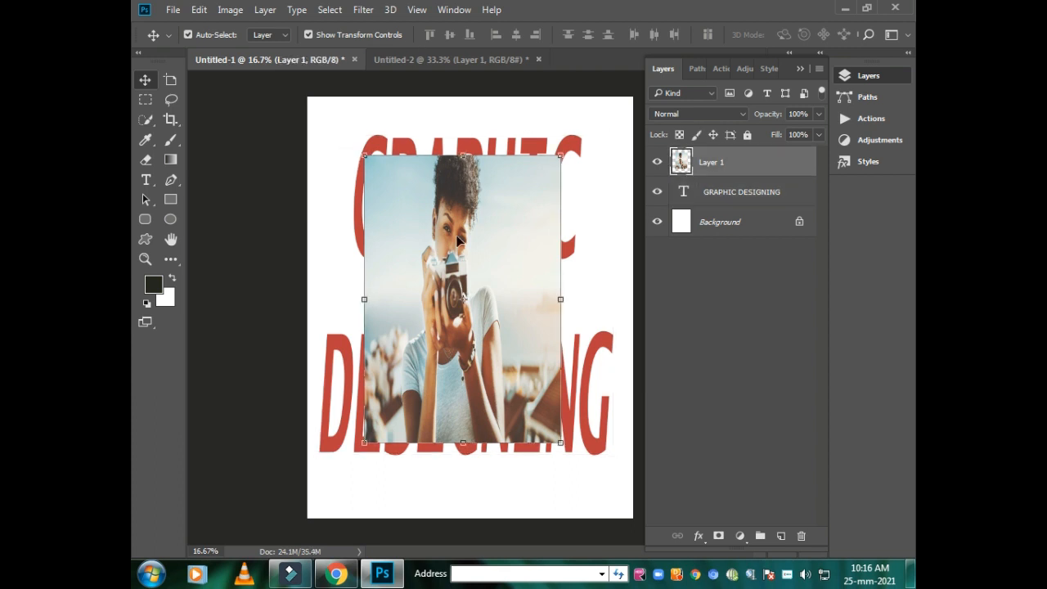
pyautogui.keyDown('alt'); pyautogui.click(672, 173); pyautogui.keyUp('alt')
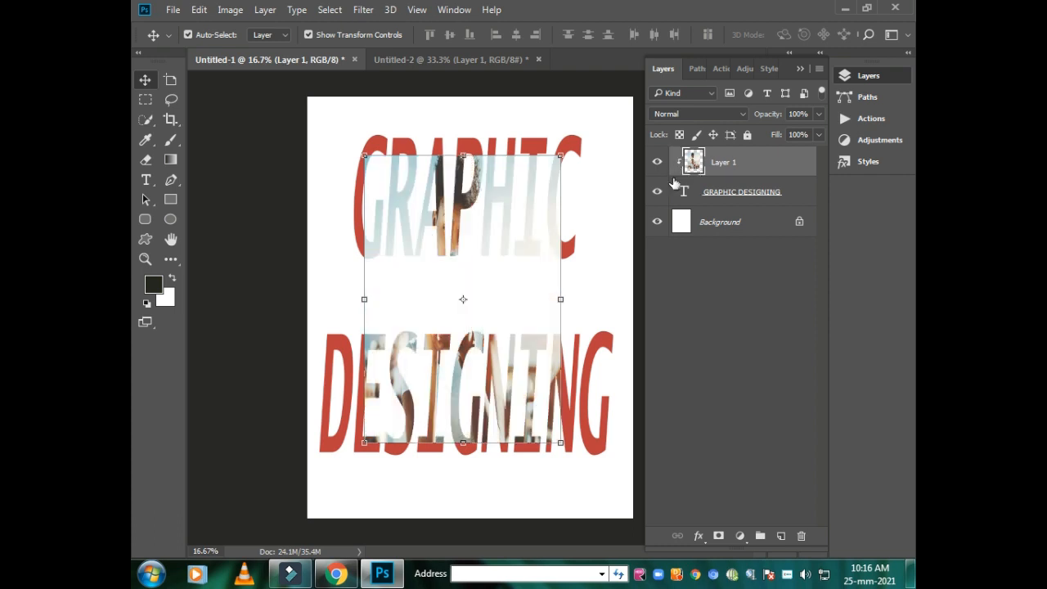
pyautogui.click(708, 336)
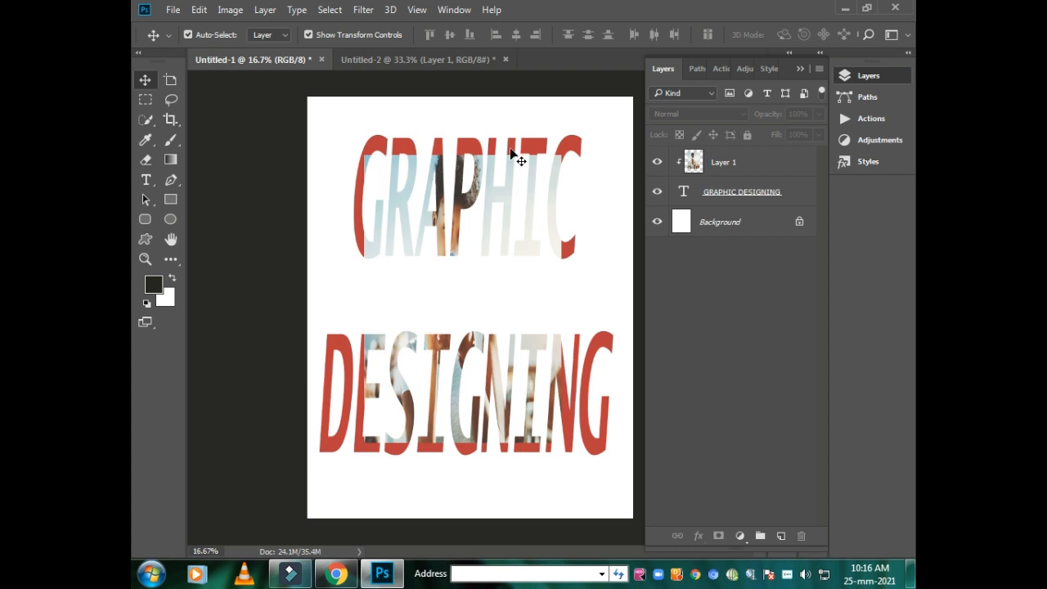
pyautogui.click(414, 196)
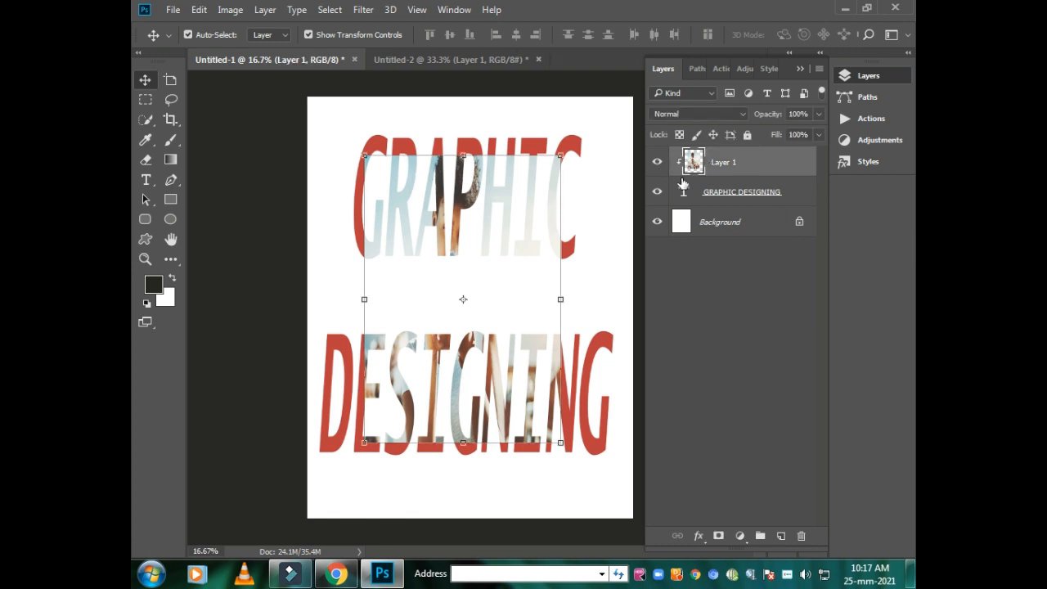
# - Open the blending options of the GRAPHIC DESIGNING text layer and enable the Drop Shadow and Outer Glow effects
pyautogui.rightClick(733, 192)
pyautogui.click(429, 98)
pyautogui.moveTo(309, 20); pyautogui.dragTo(772, 58)
pyautogui.click(693, 346)
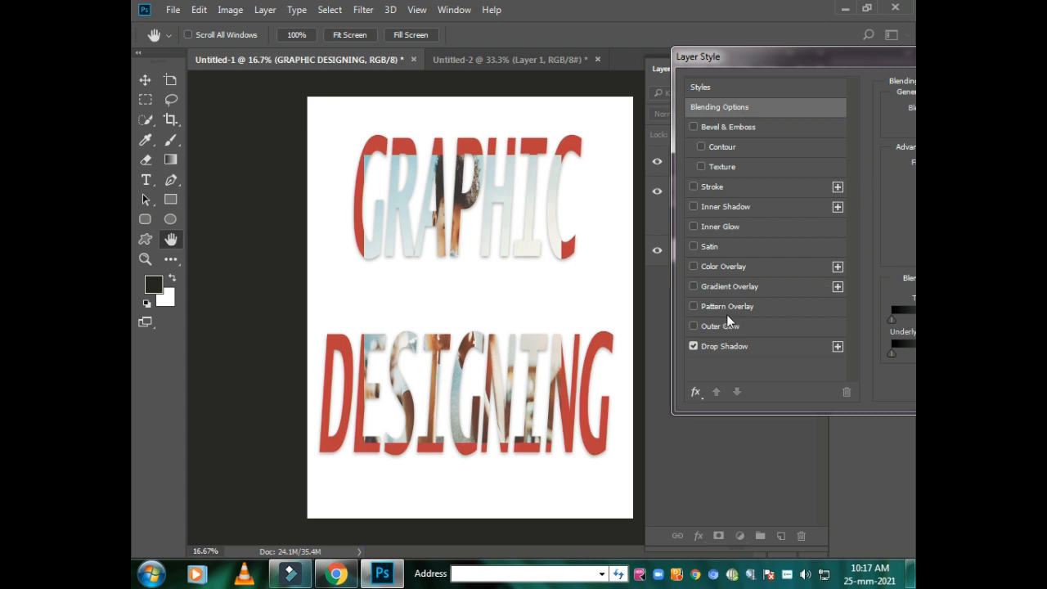
pyautogui.click(693, 327)
# - Try the Pattern Overlay and Gradient Overlay effects on the text and turn both off again
pyautogui.click(694, 306)
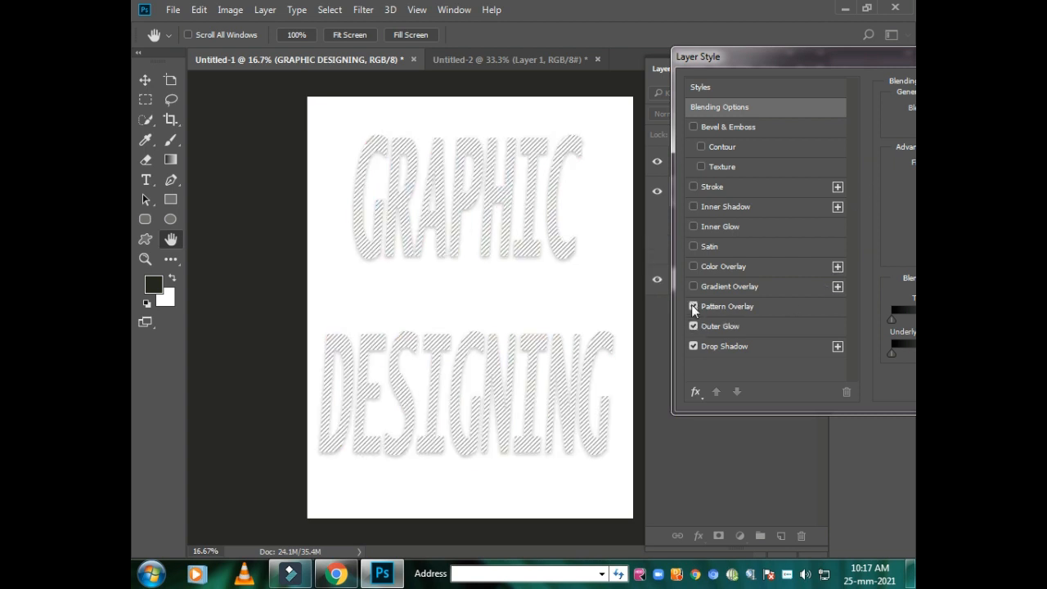
pyautogui.click(692, 306)
pyautogui.click(693, 286)
pyautogui.click(693, 286)
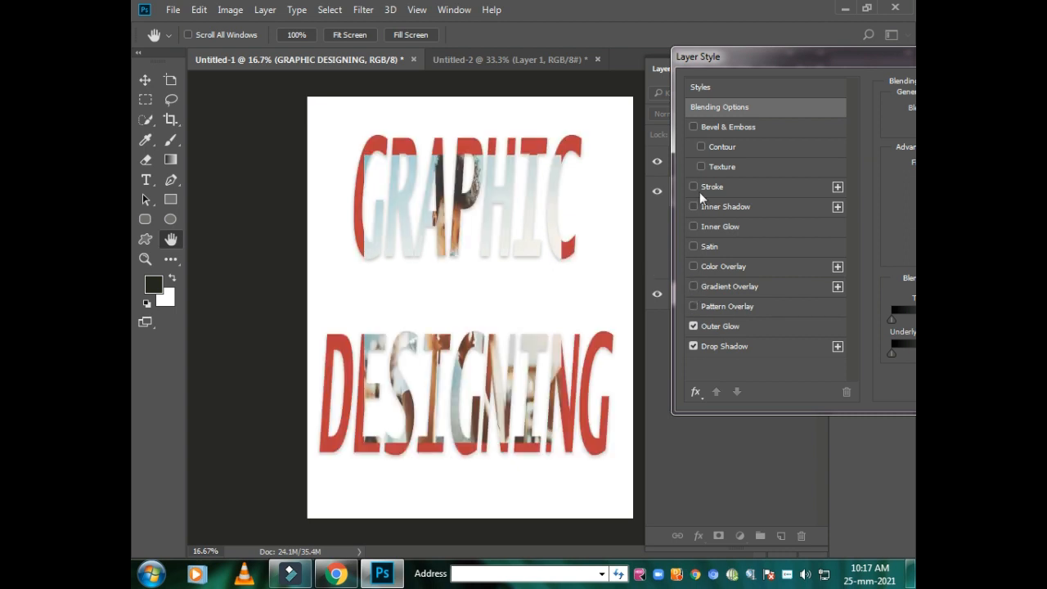
# - Enable the Bevel & Emboss effect on the text layer and apply the layer style
pyautogui.click(694, 127)
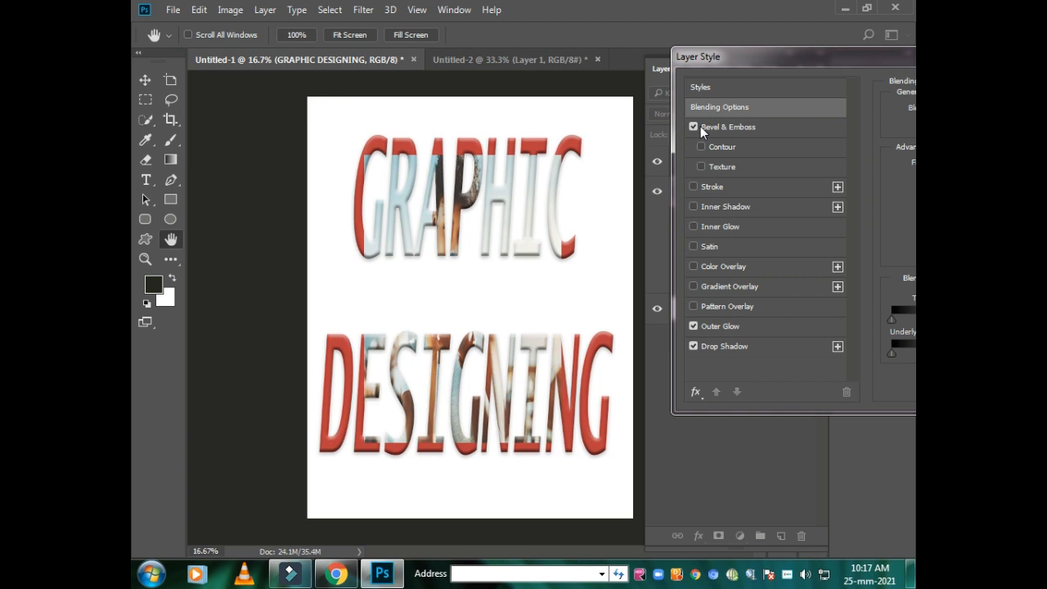
pyautogui.moveTo(720, 64); pyautogui.dragTo(517, 46)
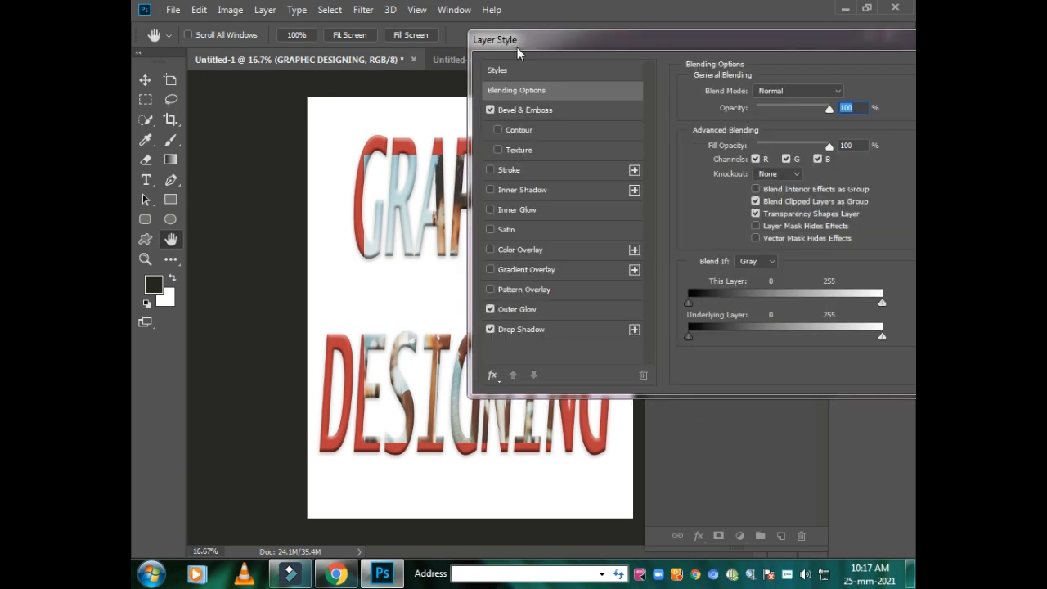
pyautogui.moveTo(822, 47); pyautogui.dragTo(563, 42)
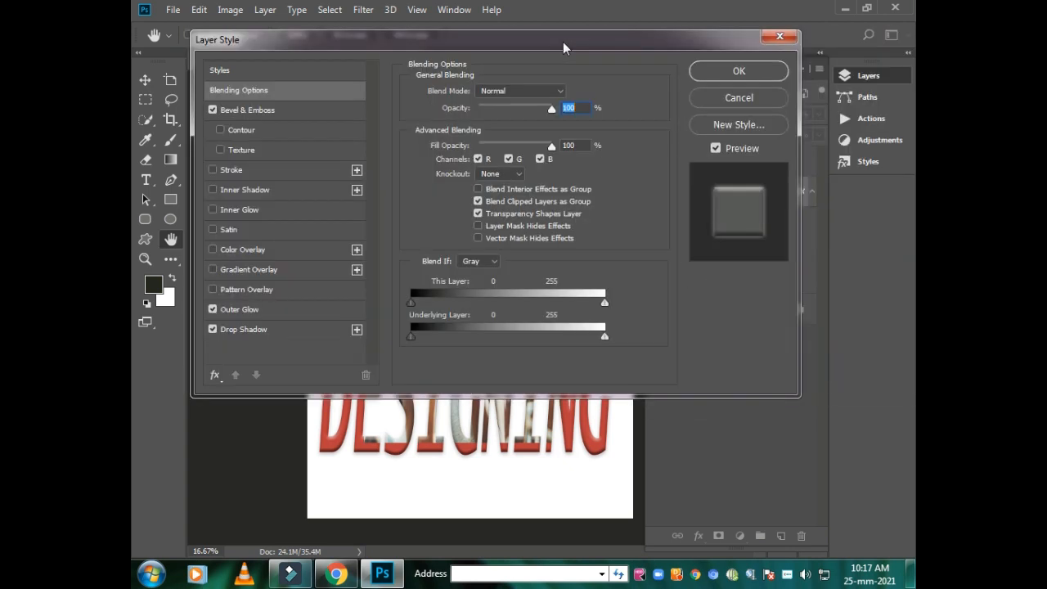
pyautogui.click(714, 73)
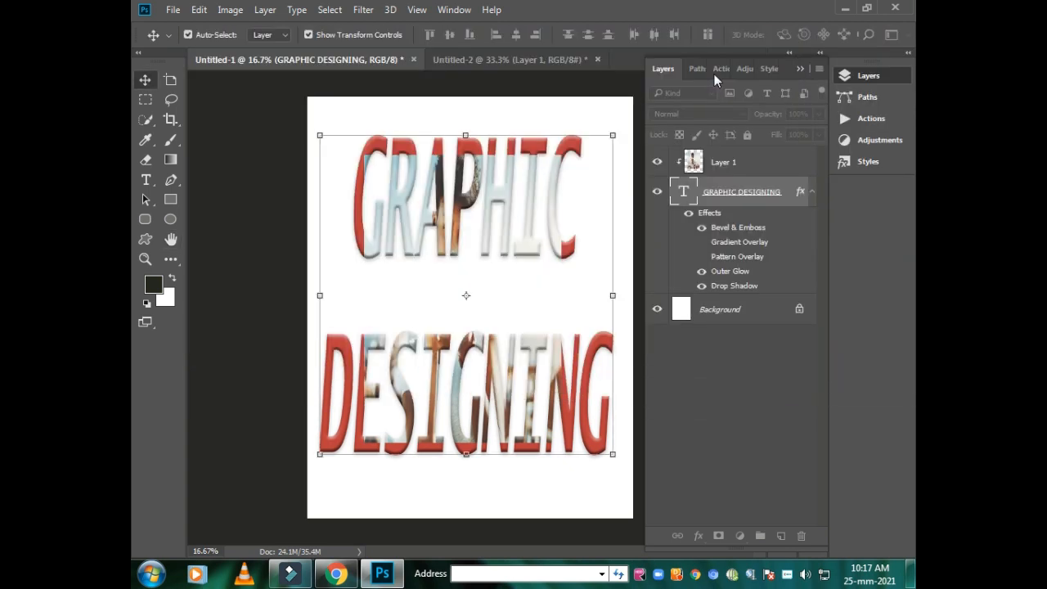
# - Free-transform the clipped photo on Layer 1 to 162.39% width and 167.24% height so it covers all the lettering, and apply it
pyautogui.click(697, 160)
pyautogui.press('ctrl')
pyautogui.hotkey('ctrl', 't')
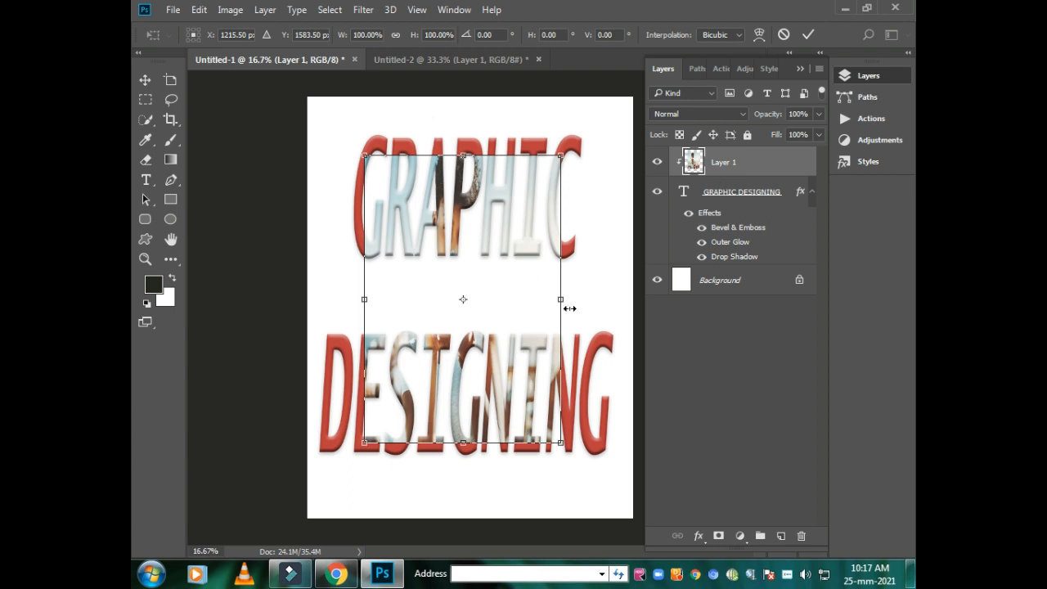
pyautogui.moveTo(561, 155); pyautogui.dragTo(630, 82)
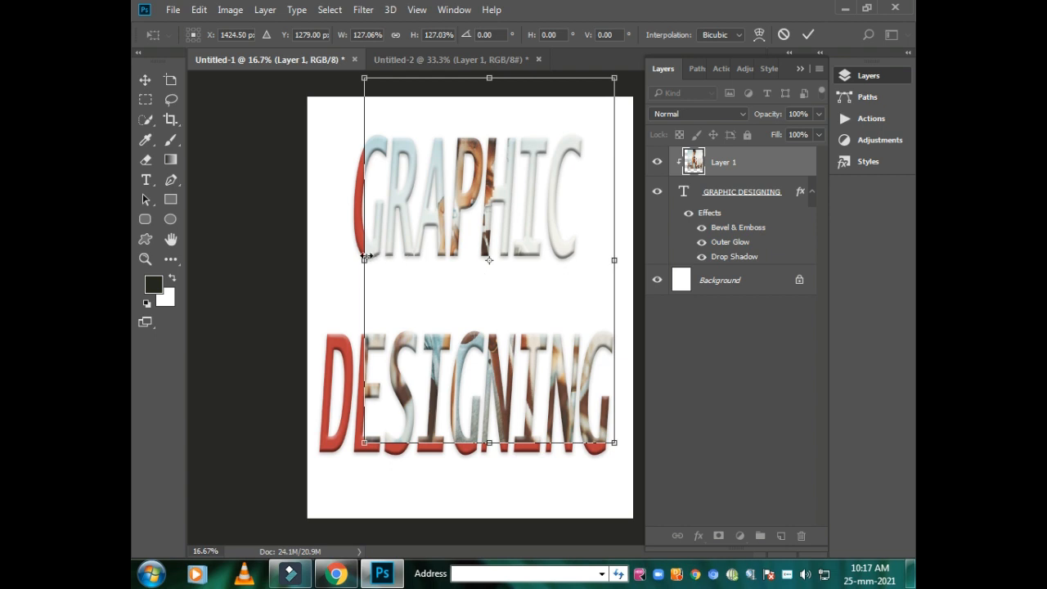
pyautogui.moveTo(364, 261); pyautogui.dragTo(294, 261)
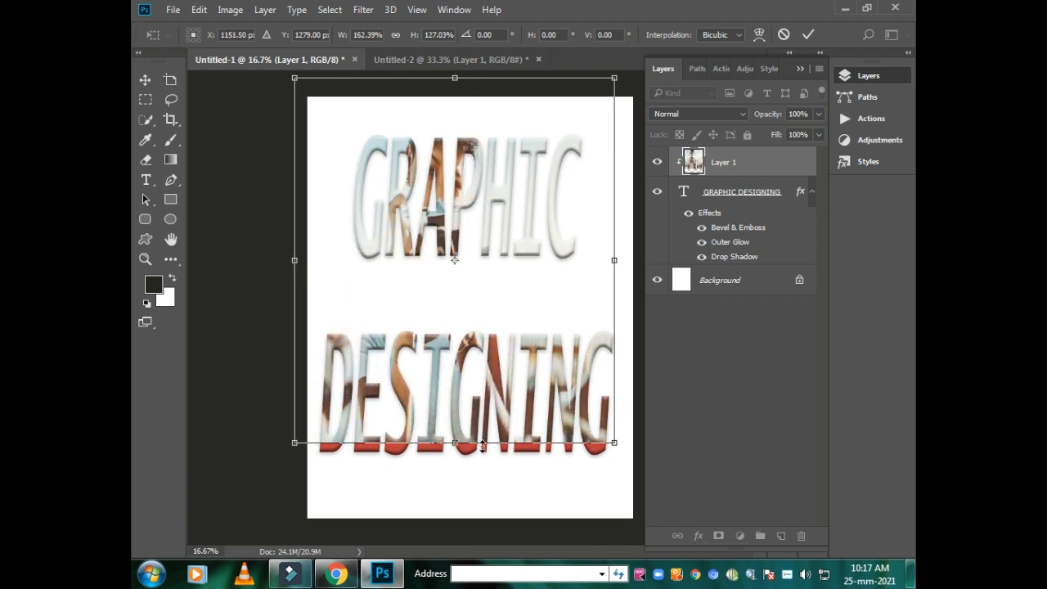
pyautogui.moveTo(462, 444); pyautogui.dragTo(463, 569)
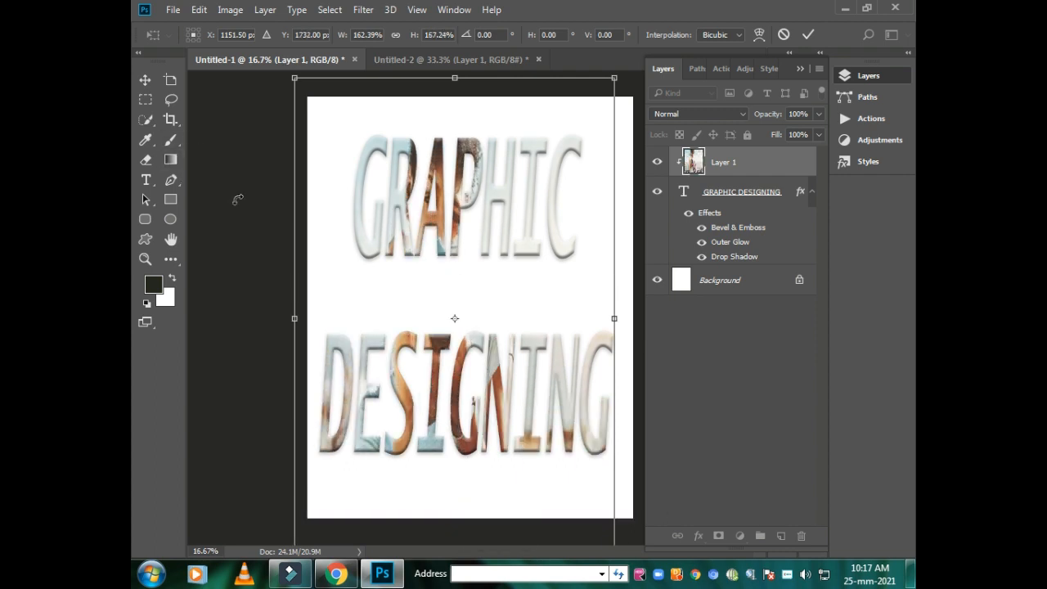
pyautogui.click(145, 80)
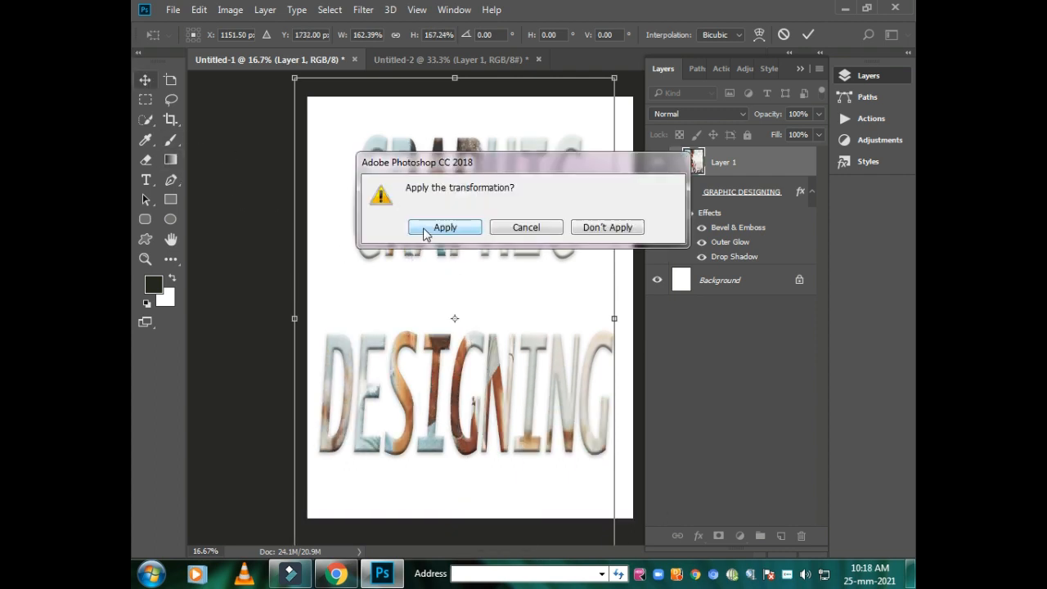
pyautogui.click(435, 227)
pyautogui.click(264, 210)
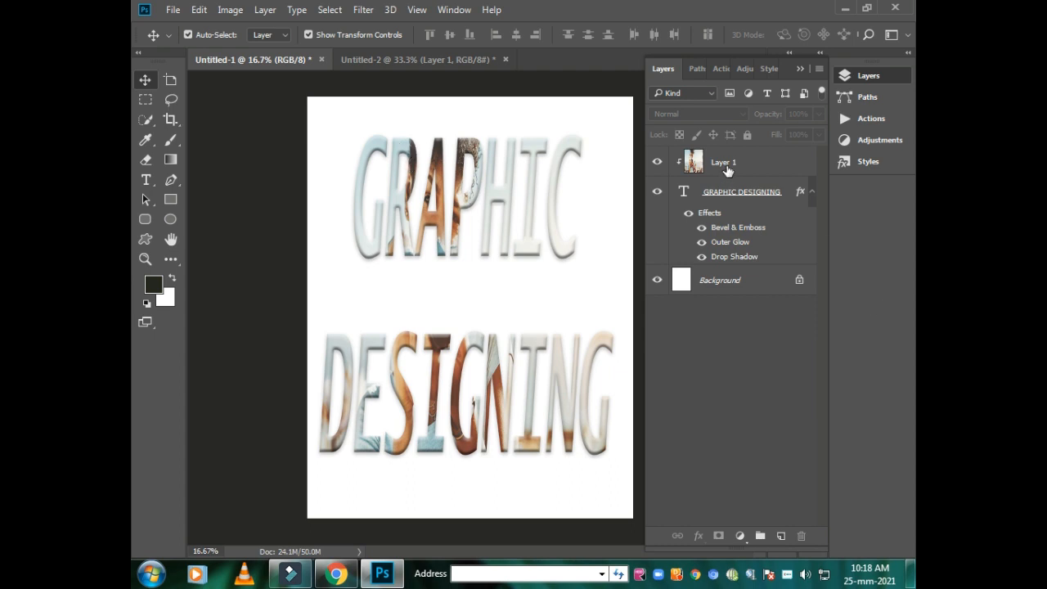
pyautogui.moveTo(725, 169); pyautogui.dragTo(719, 211)
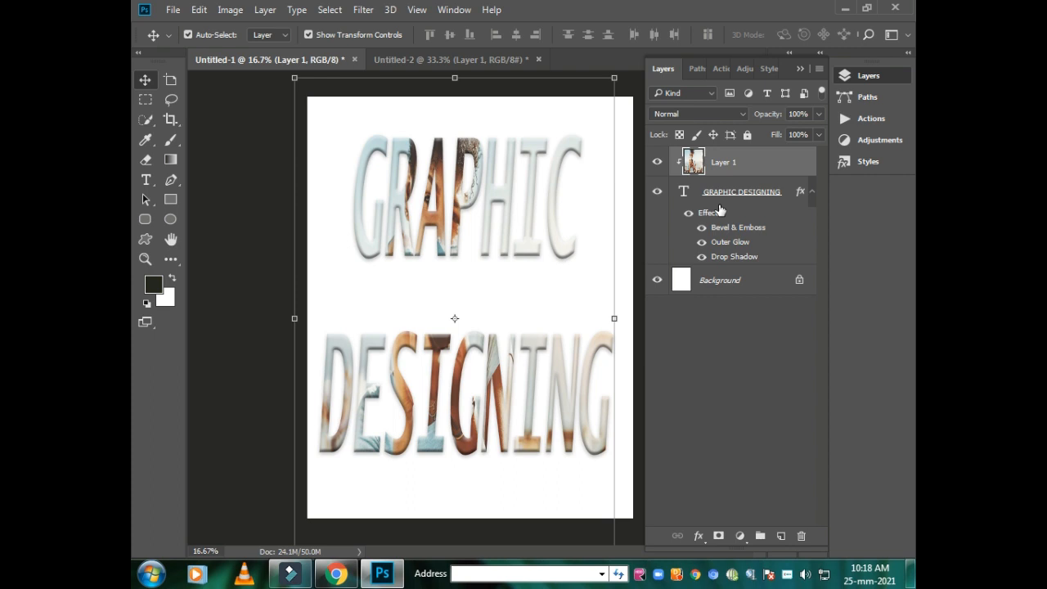
pyautogui.click(201, 168)
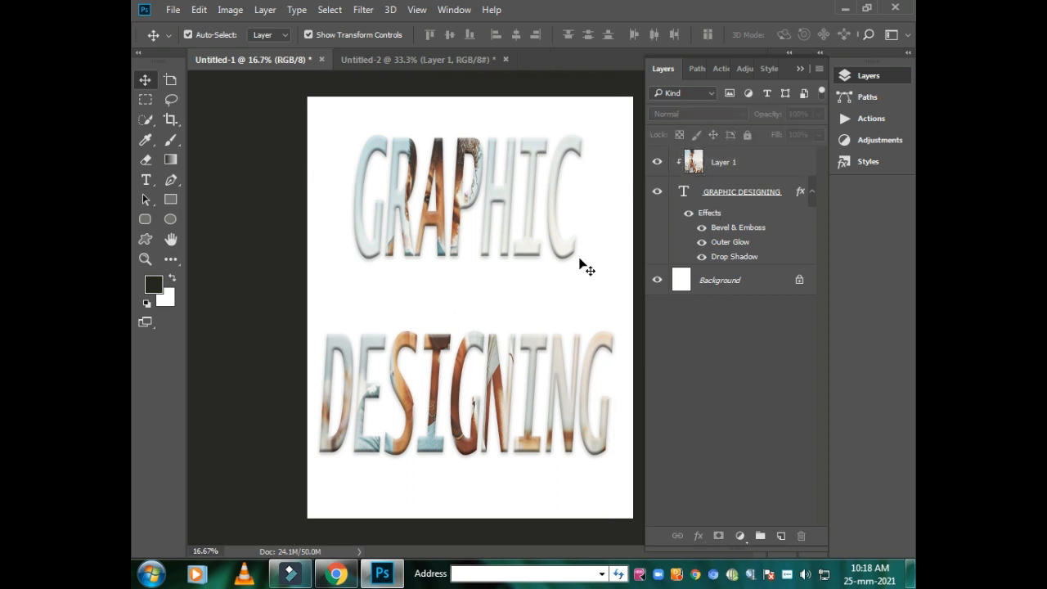
# - Draw a rectangle shape about 2538 by 3312 px covering the whole canvas and collapse its properties
pyautogui.click(170, 200)
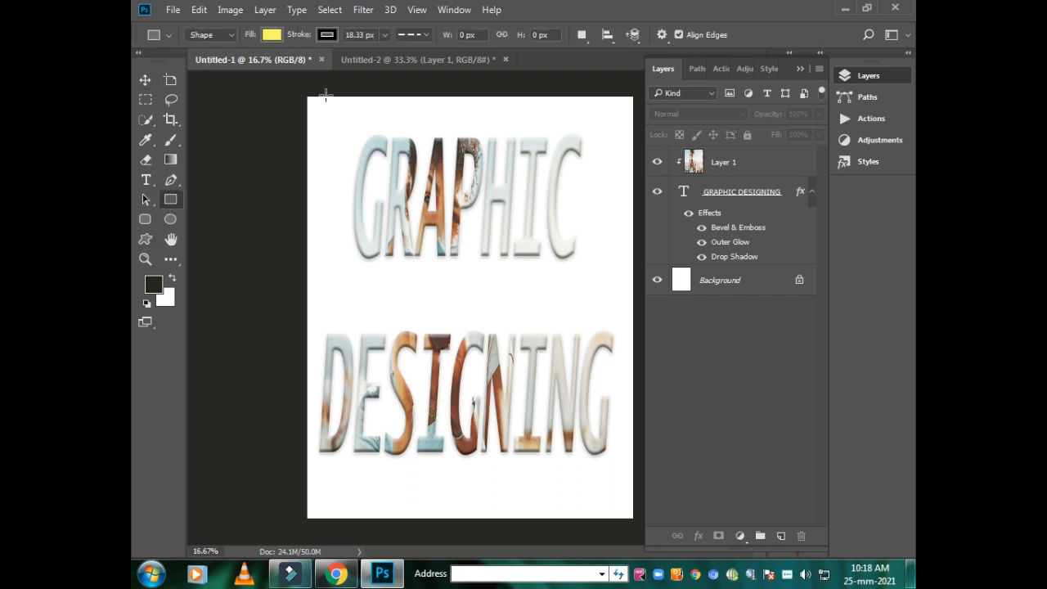
pyautogui.moveTo(308, 97); pyautogui.dragTo(632, 517)
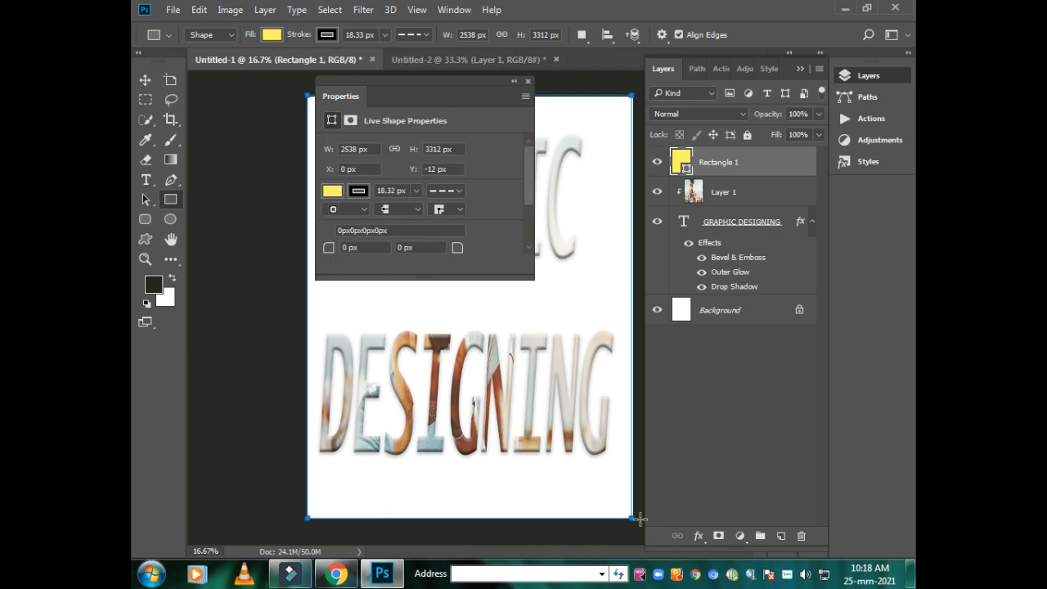
pyautogui.click(516, 81)
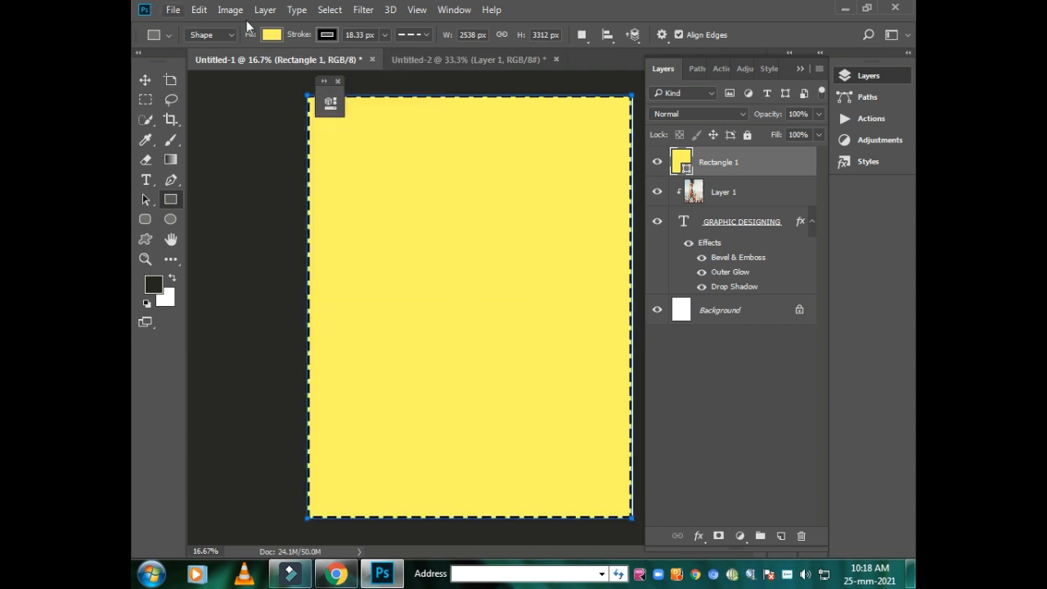
# - Change the fill colour of the full-canvas rectangle to light cyan
pyautogui.click(271, 34)
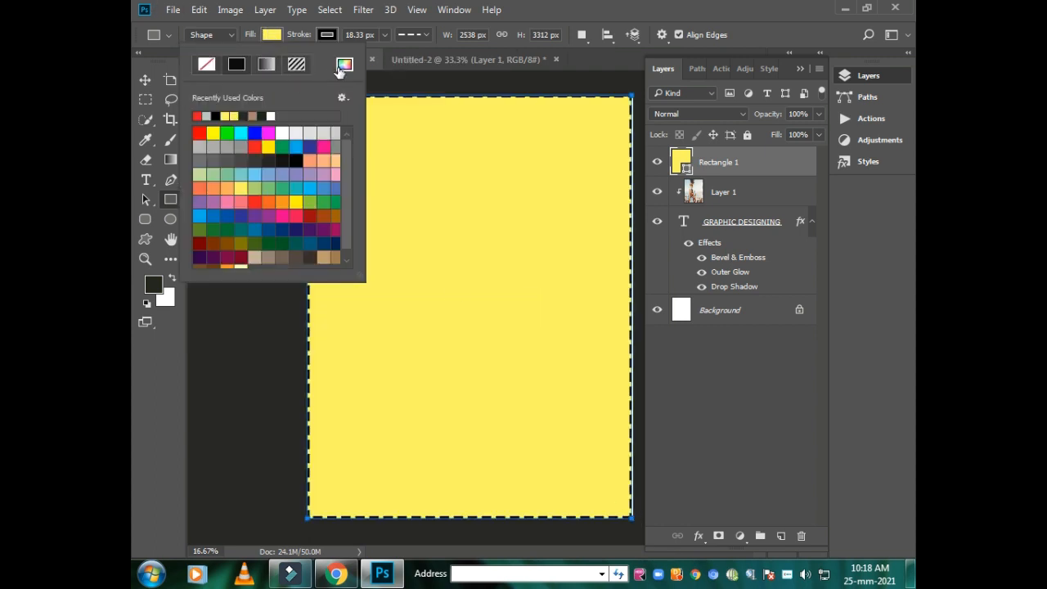
pyautogui.click(345, 65)
pyautogui.click(536, 229)
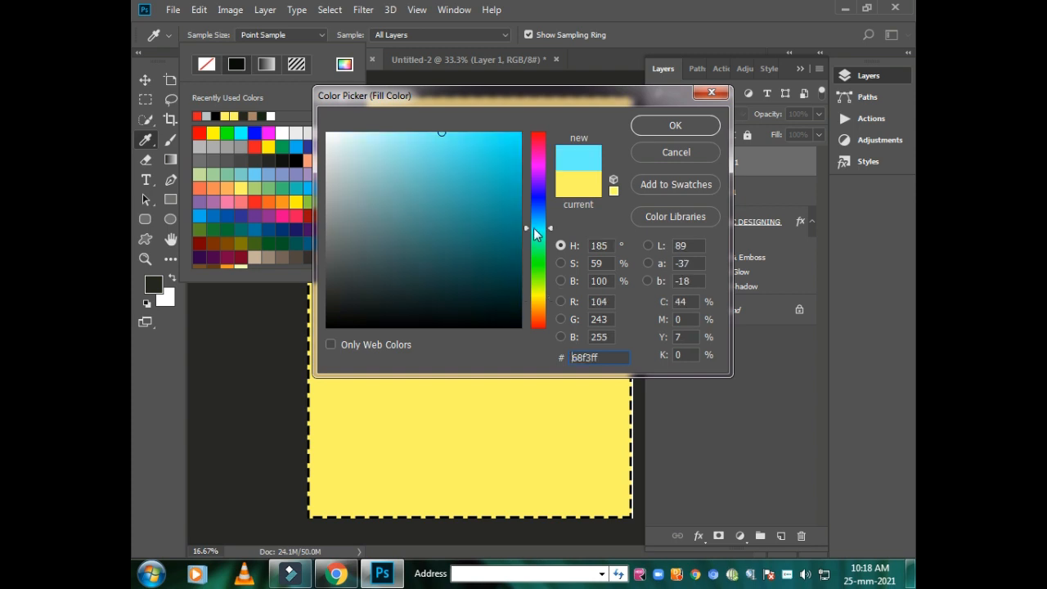
pyautogui.click(665, 129)
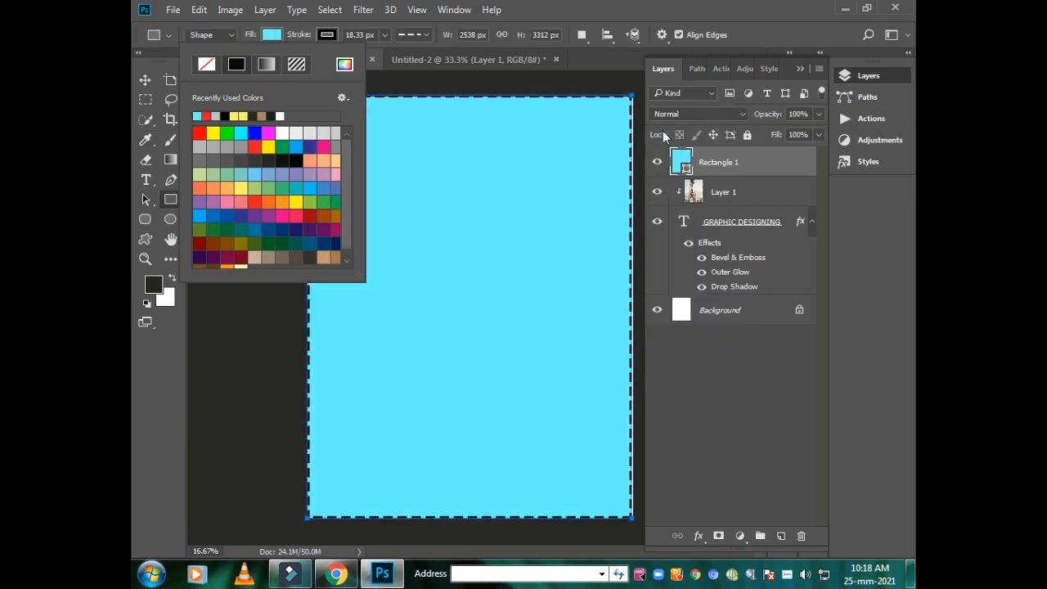
# - Move the Rectangle 1 layer below the GRAPHIC DESIGNING text layer, just above Background, and deselect it
pyautogui.click(145, 81)
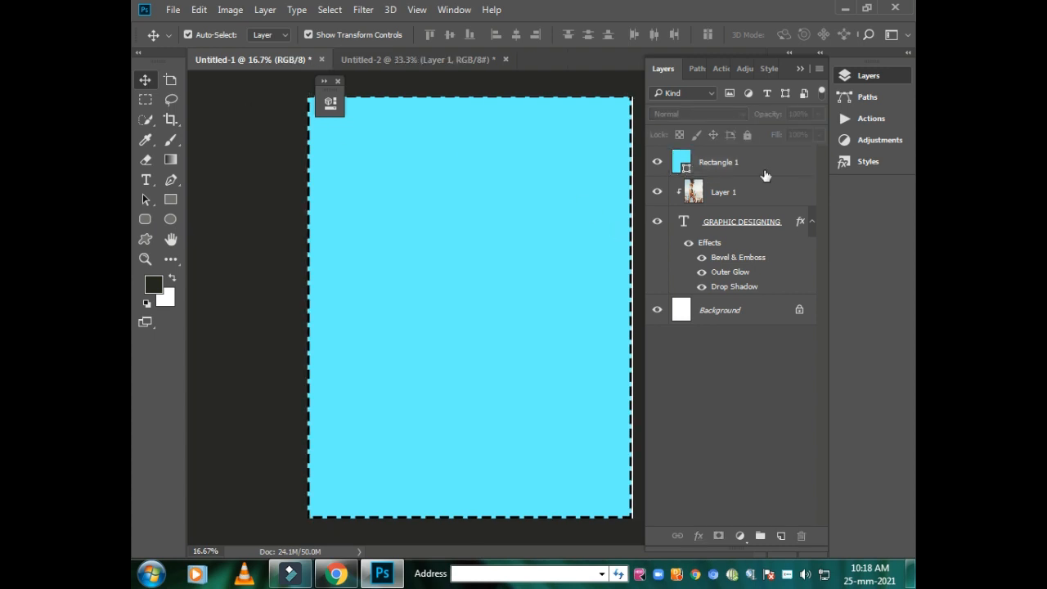
pyautogui.moveTo(743, 164); pyautogui.dragTo(734, 278)
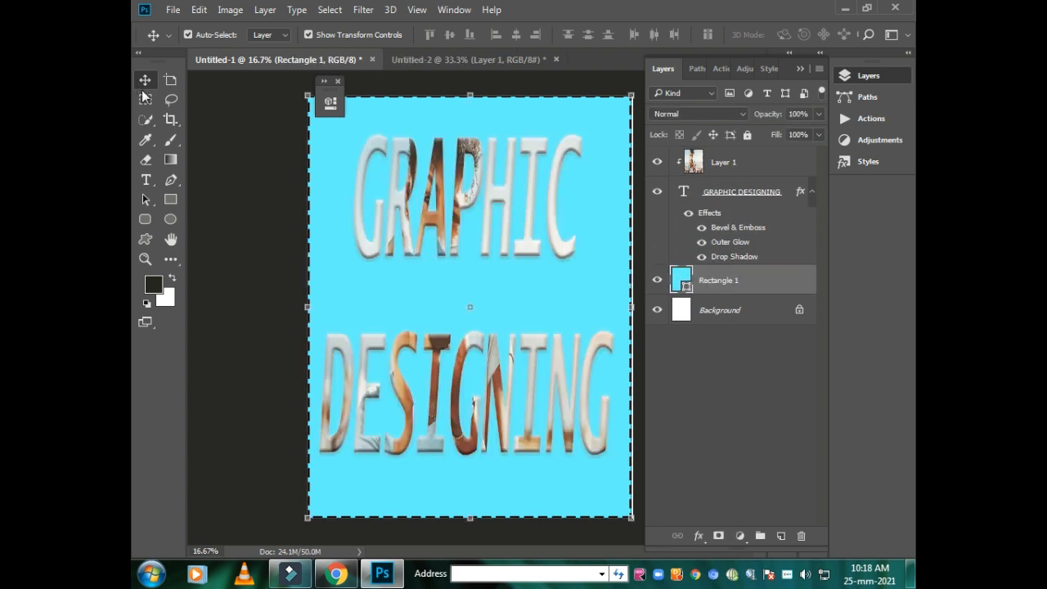
pyautogui.click(286, 155)
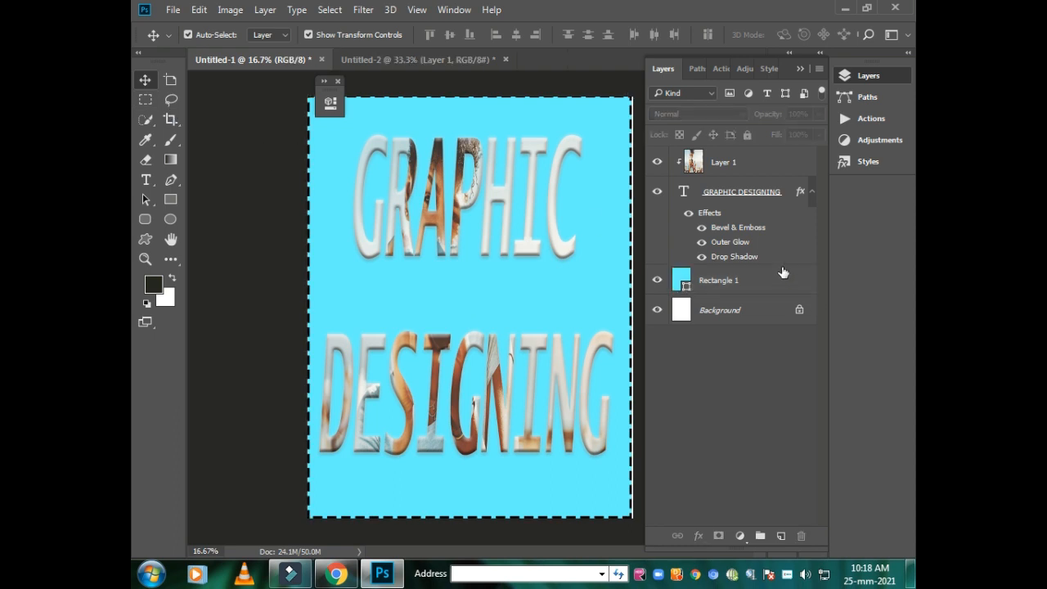
# - In the Rectangle 1 layer's blending options, set the blend mode to Multiply and enable Drop Shadow, Stroke and Outer Glow
pyautogui.rightClick(725, 283)
pyautogui.click(446, 101)
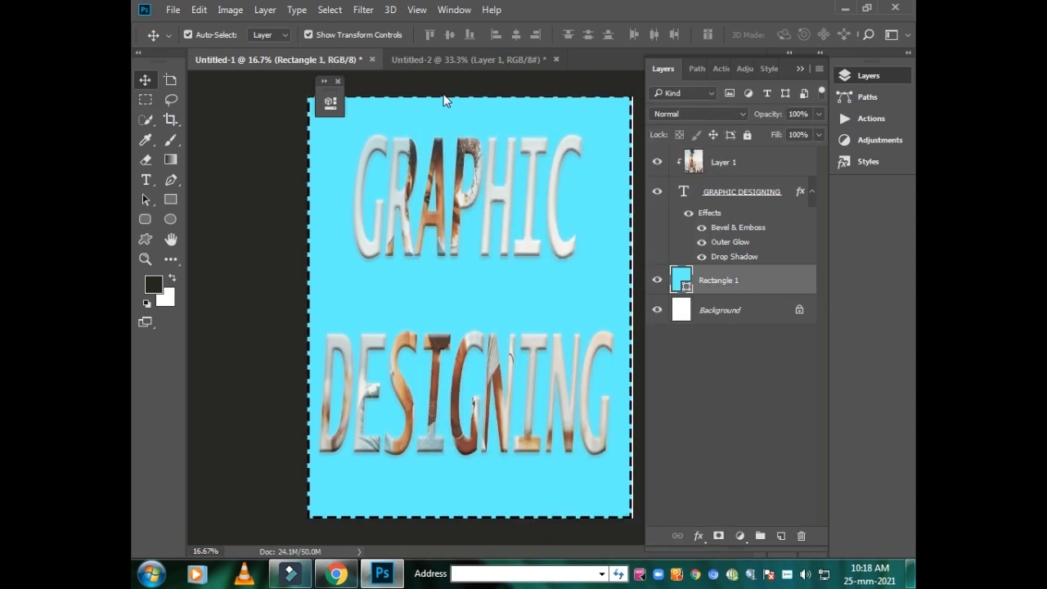
pyautogui.click(214, 329)
pyautogui.moveTo(552, 41); pyautogui.dragTo(831, 39)
pyautogui.click(801, 88)
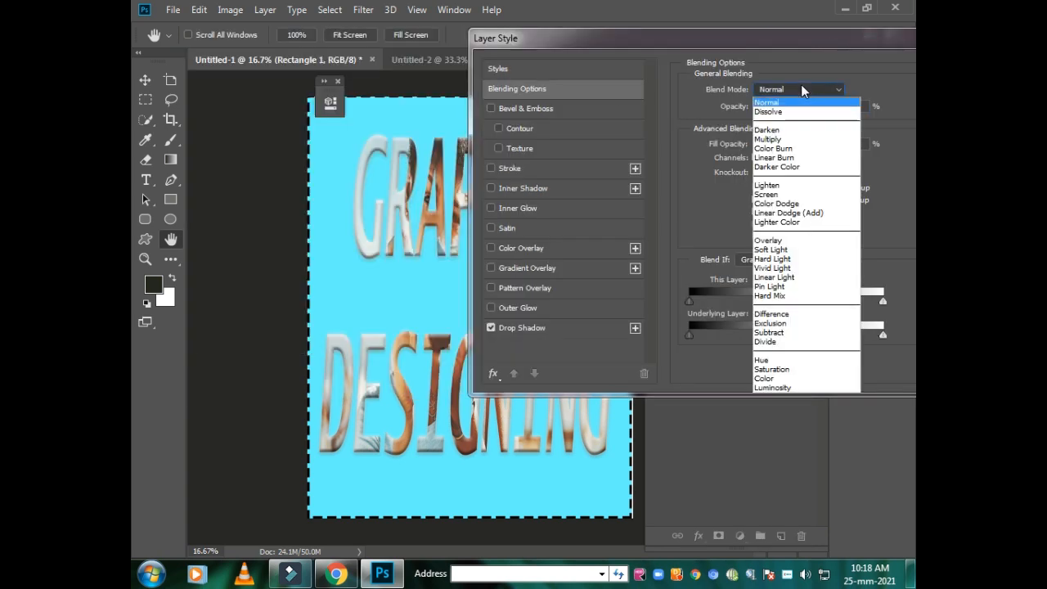
pyautogui.click(782, 140)
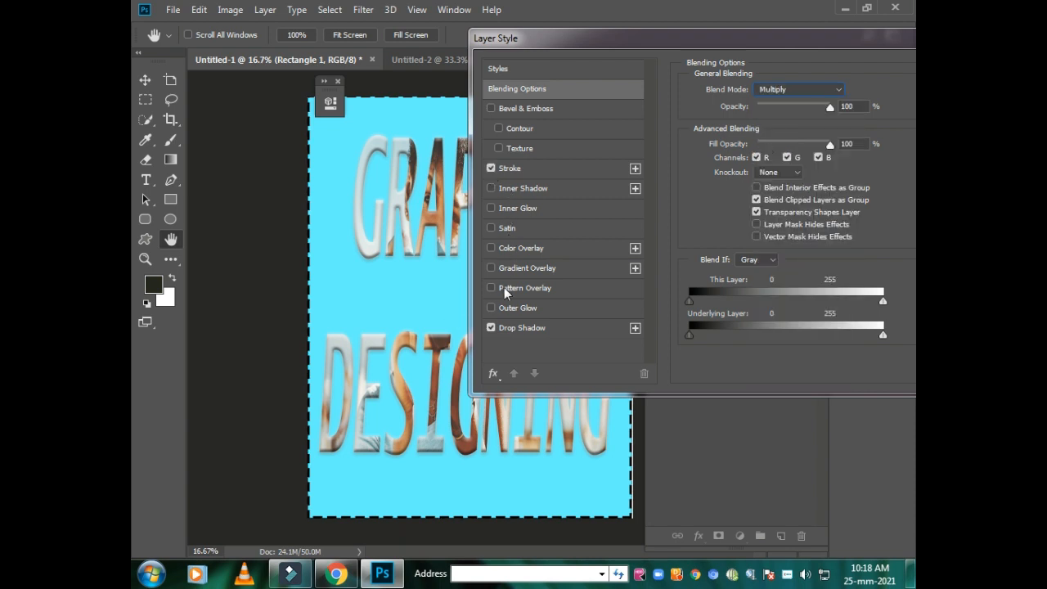
pyautogui.click(491, 309)
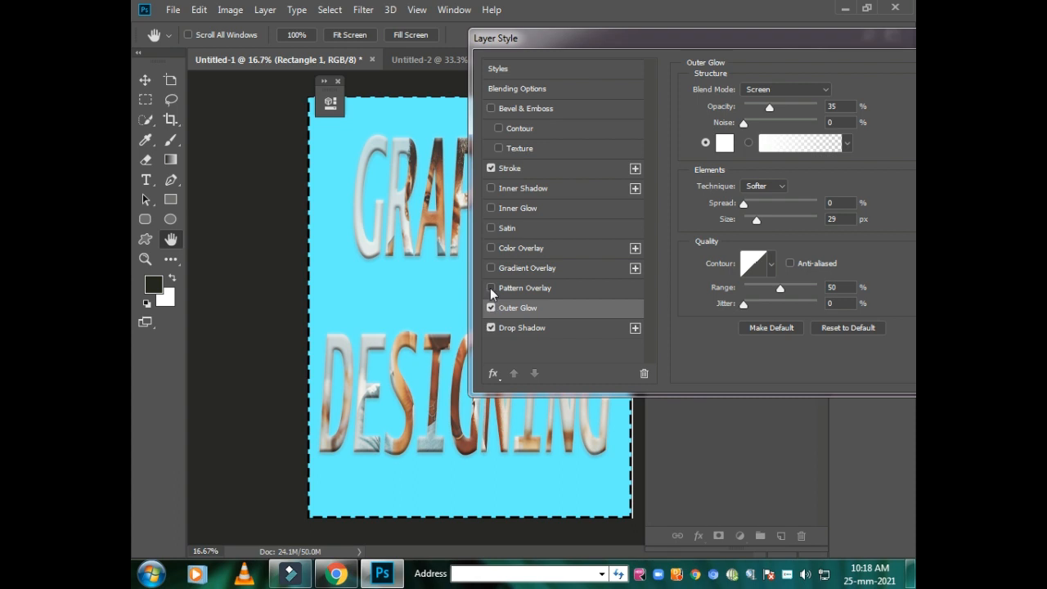
# - Try the Pattern Overlay and Gradient Overlay effects on the rectangle and turn both off again
pyautogui.click(491, 288)
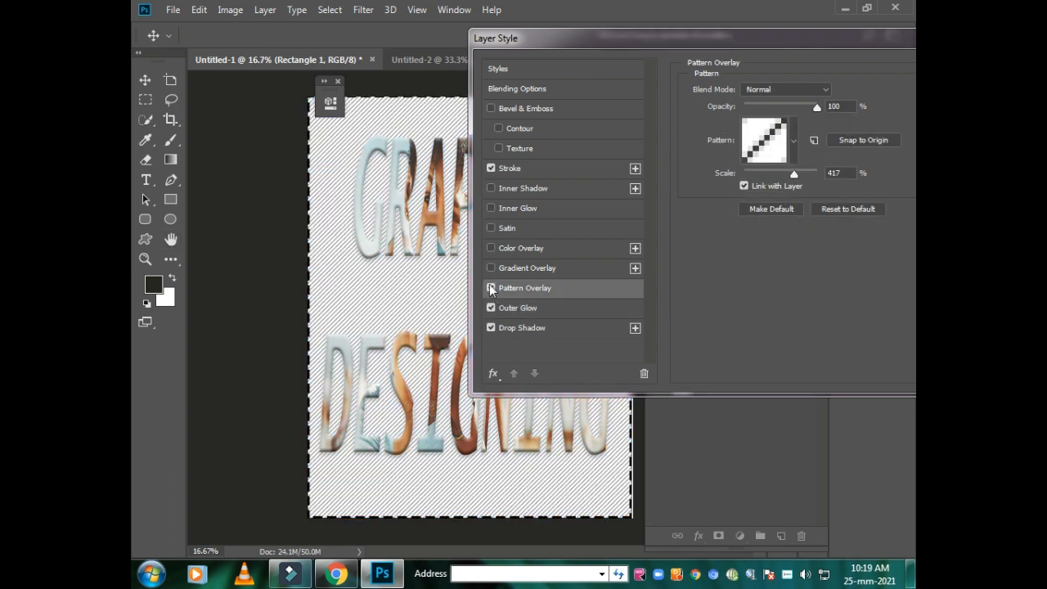
pyautogui.click(491, 288)
pyautogui.click(491, 268)
pyautogui.click(491, 286)
pyautogui.click(491, 267)
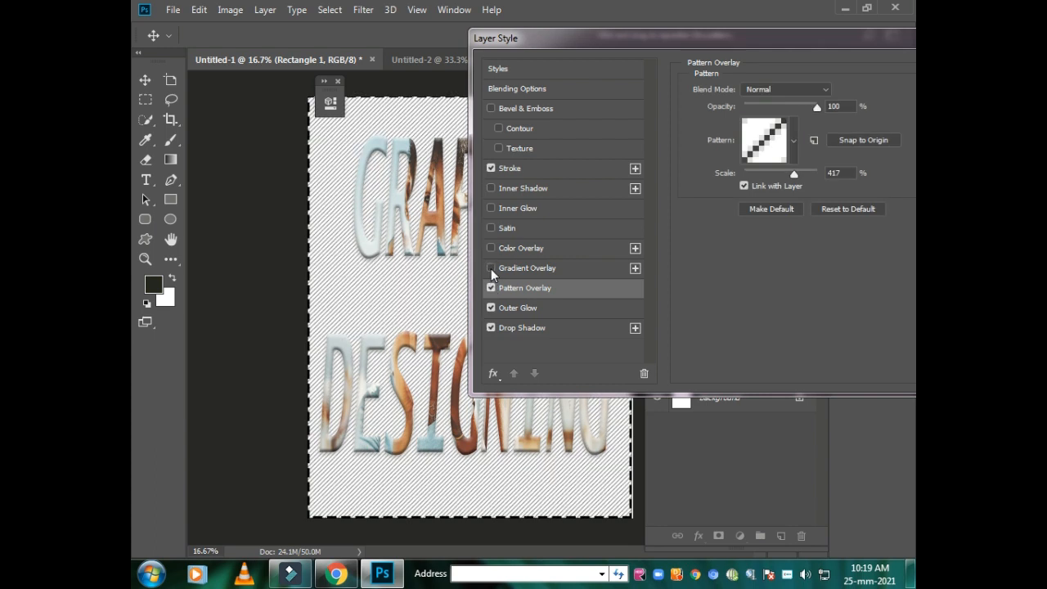
pyautogui.click(491, 288)
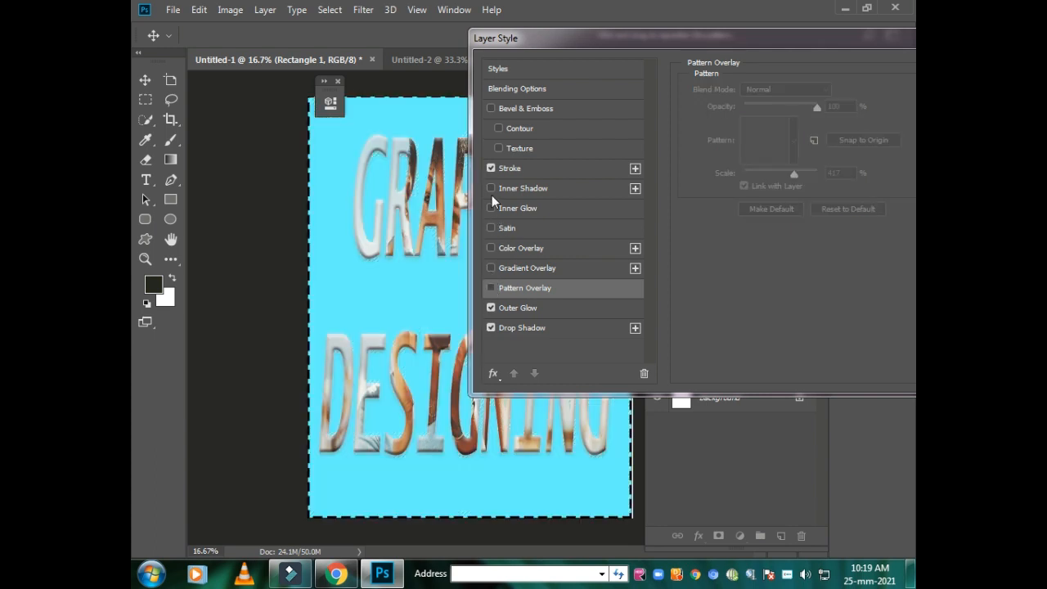
# - Enable Inner Shadow on the rectangle, leave Gradient Overlay and Pattern Overlay off, apply the layer style and deselect the layer
pyautogui.click(491, 189)
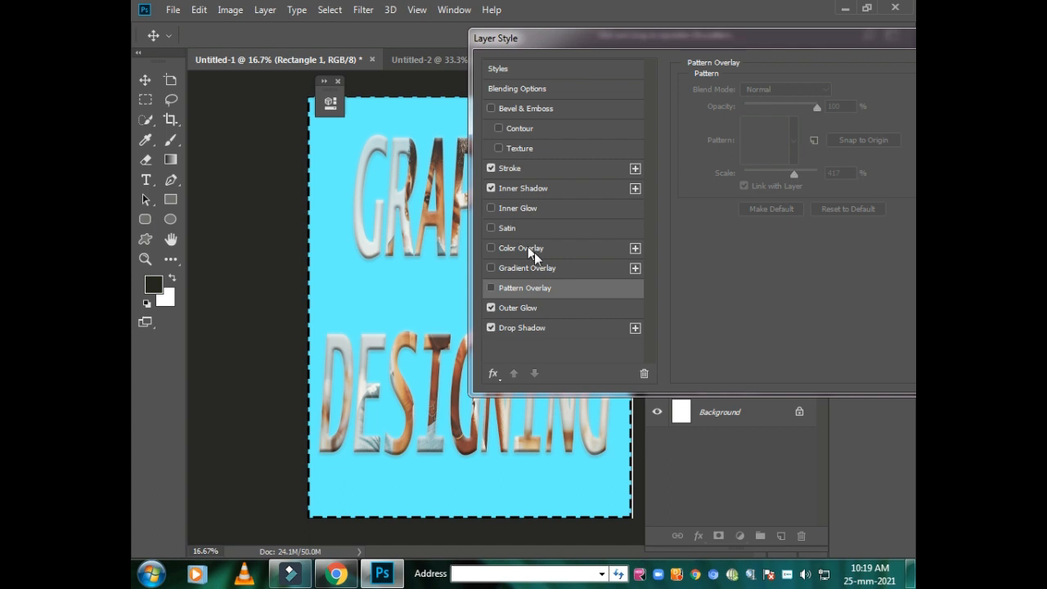
pyautogui.click(491, 267)
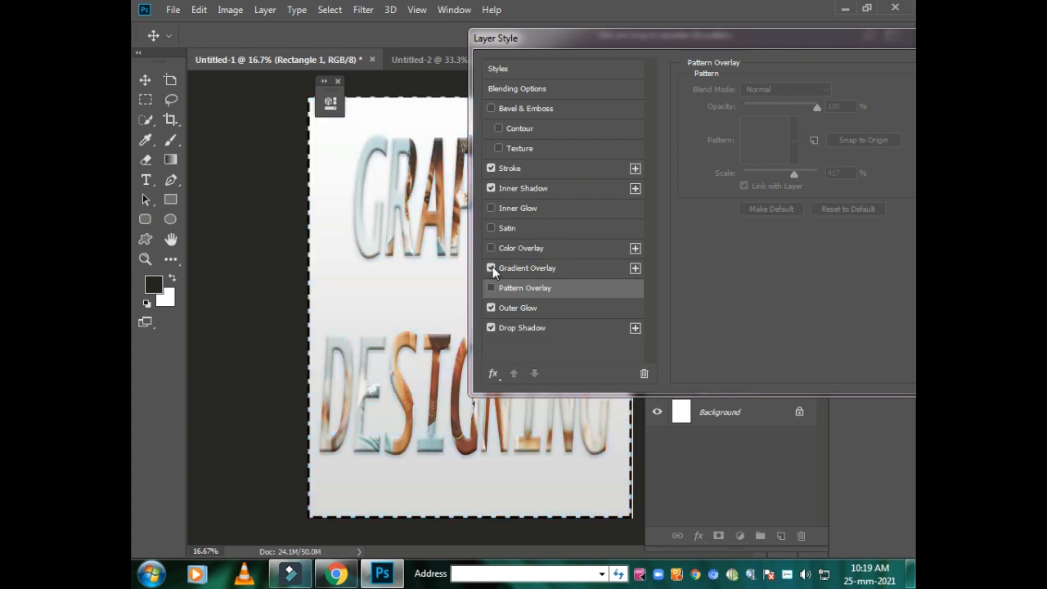
pyautogui.click(491, 268)
pyautogui.click(492, 289)
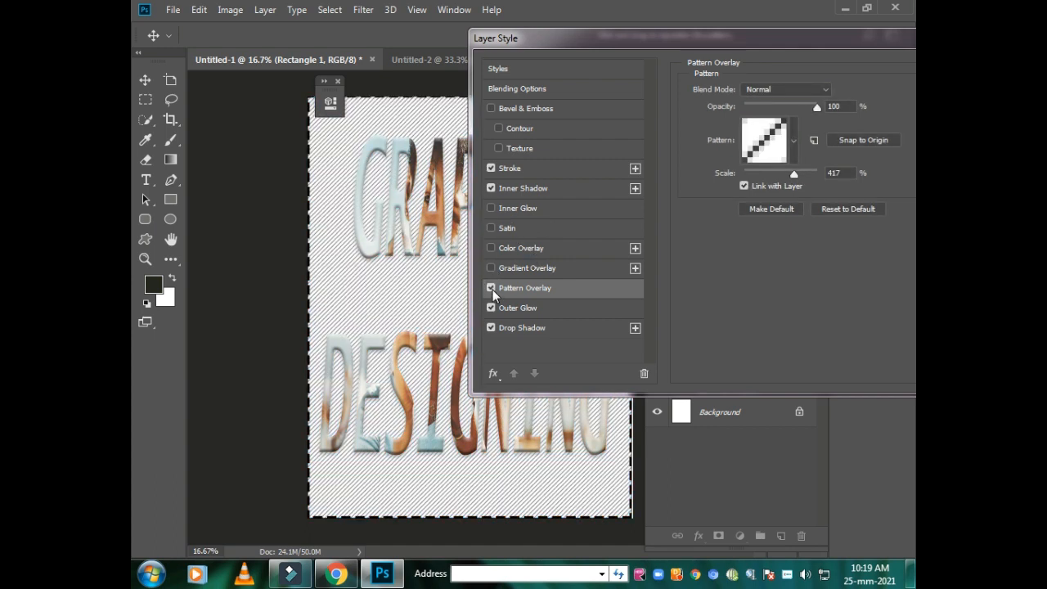
pyautogui.click(491, 289)
pyautogui.moveTo(874, 54); pyautogui.dragTo(499, 51)
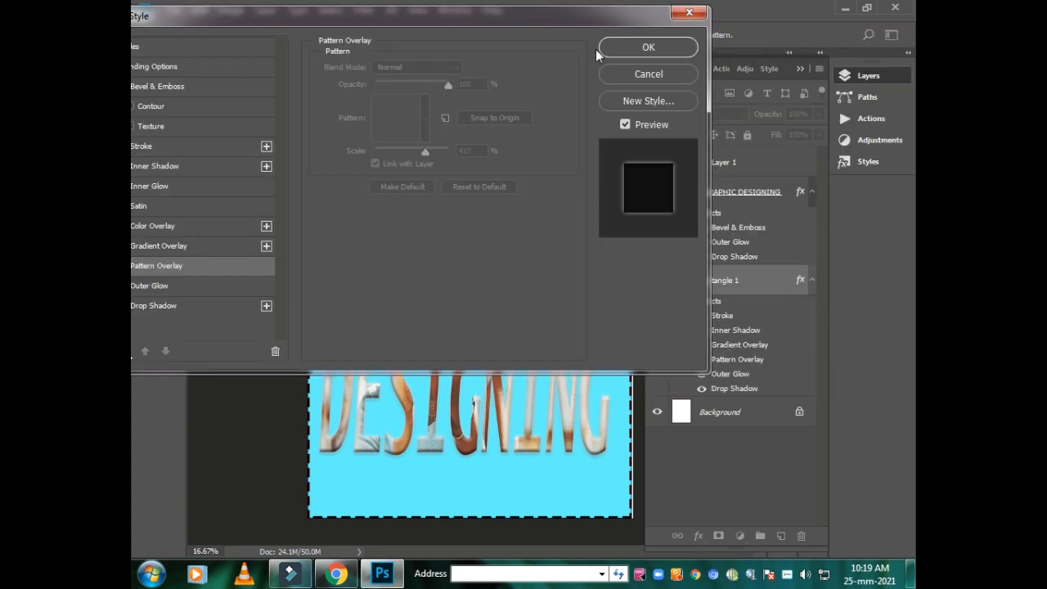
pyautogui.click(629, 46)
pyautogui.click(263, 183)
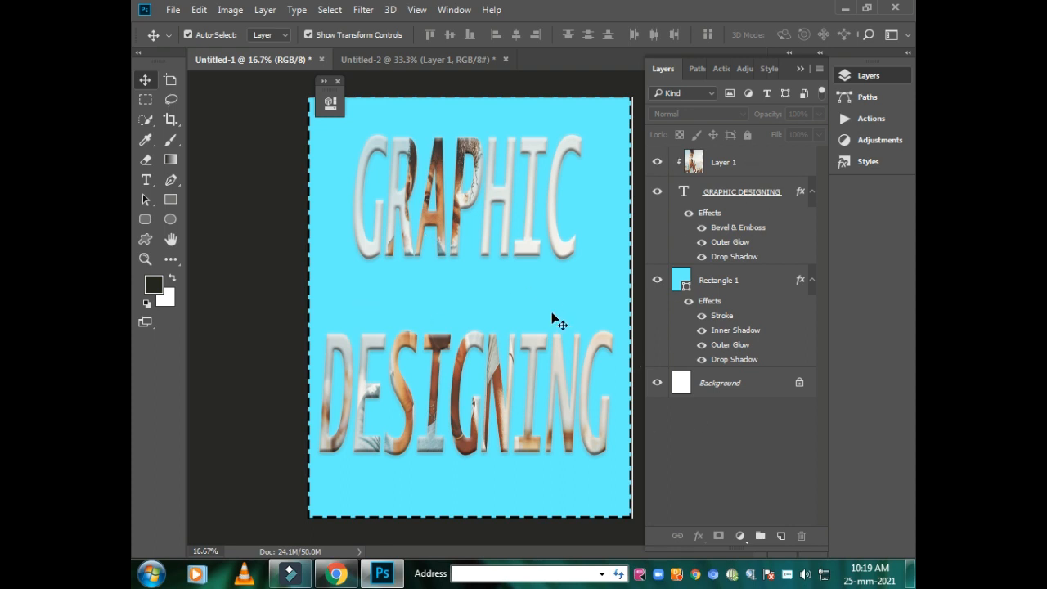
# - Examine the photo-filled GRAPHIC letters and their bevel and shadow edges up close against the cyan background
pyautogui.click(524, 292)
pyautogui.click(250, 210)
pyautogui.click(434, 203)
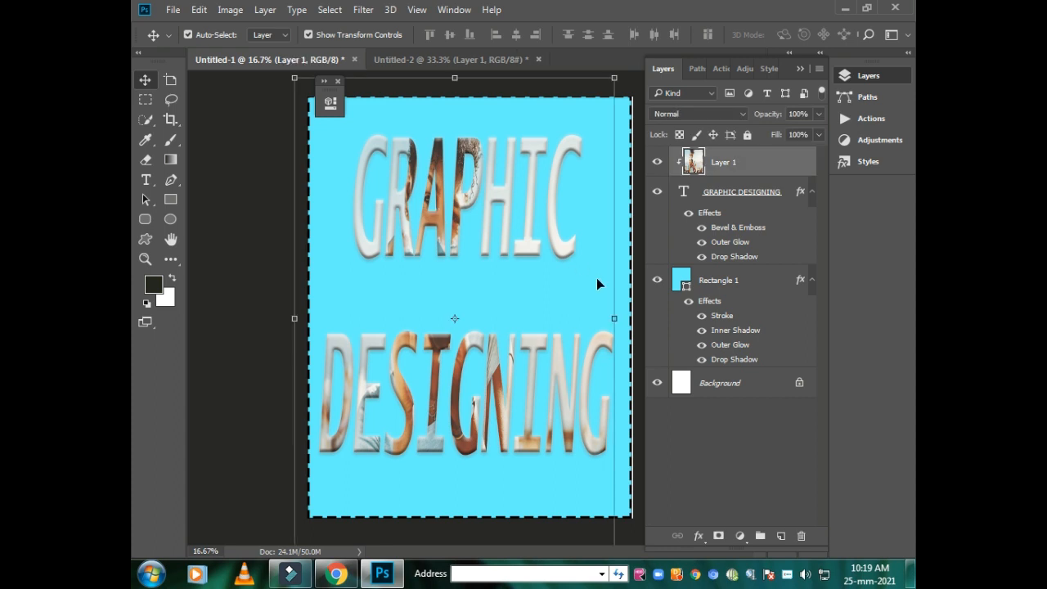
pyautogui.hotkey('ctrl', '+')
pyautogui.hotkey('ctrl', '+')
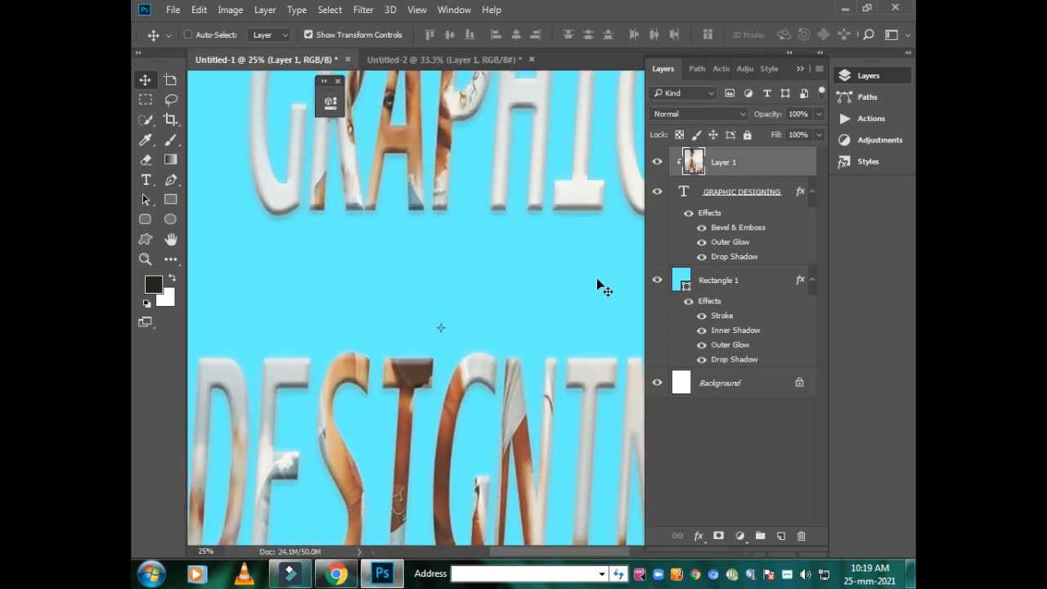
pyautogui.hotkey('ctrl', '+')
pyautogui.hotkey('ctrl', '+')
pyautogui.hotkey('ctrl', '+')
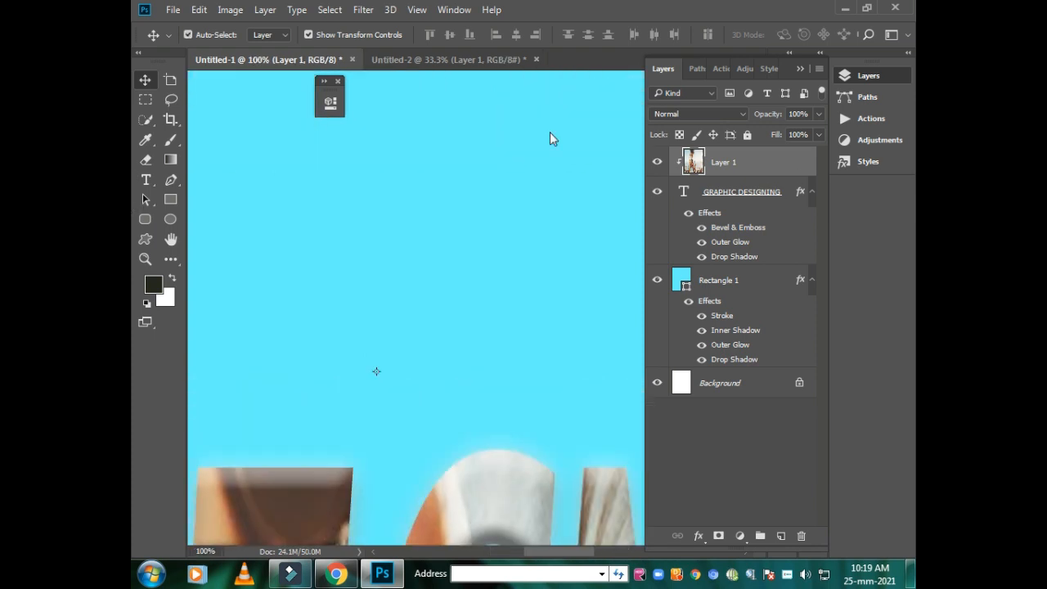
pyautogui.scroll(10, 374, 231)
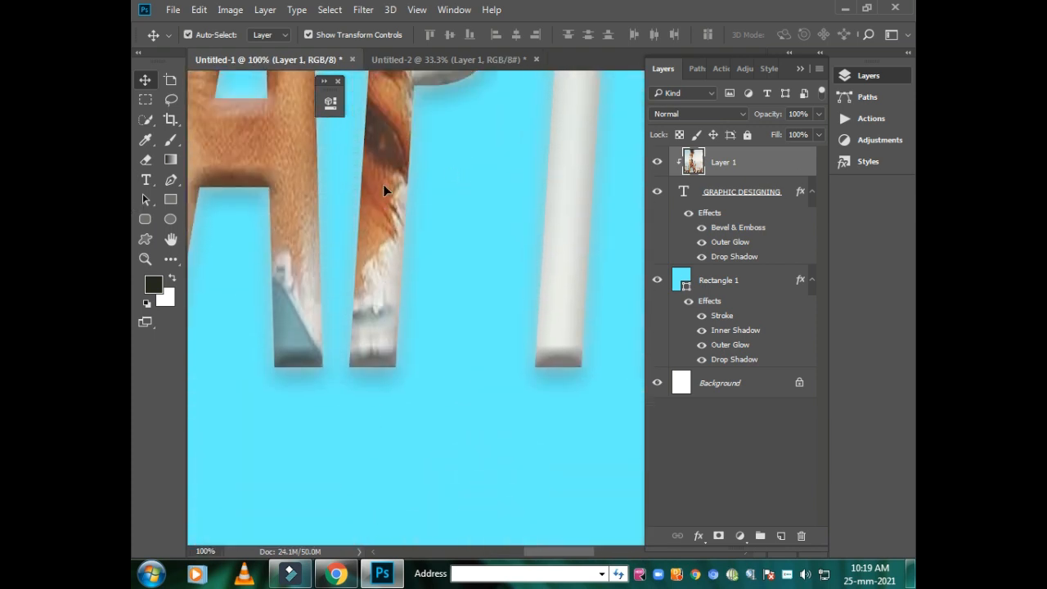
pyautogui.scroll(10, 382, 184)
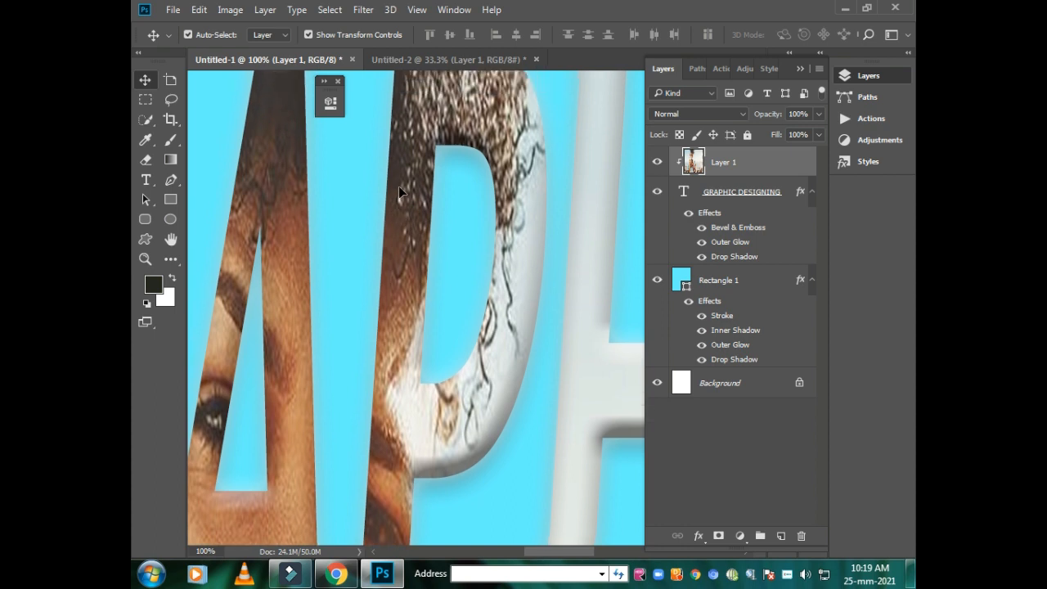
pyautogui.scroll(3, 400, 207)
pyautogui.scroll(-5, 400, 245)
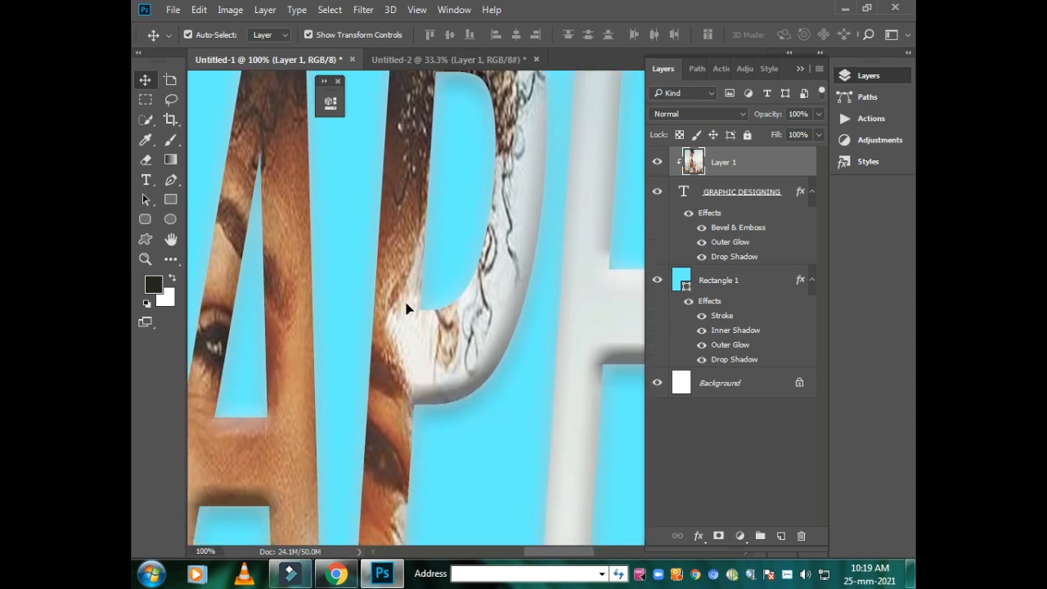
pyautogui.scroll(-4, 407, 309)
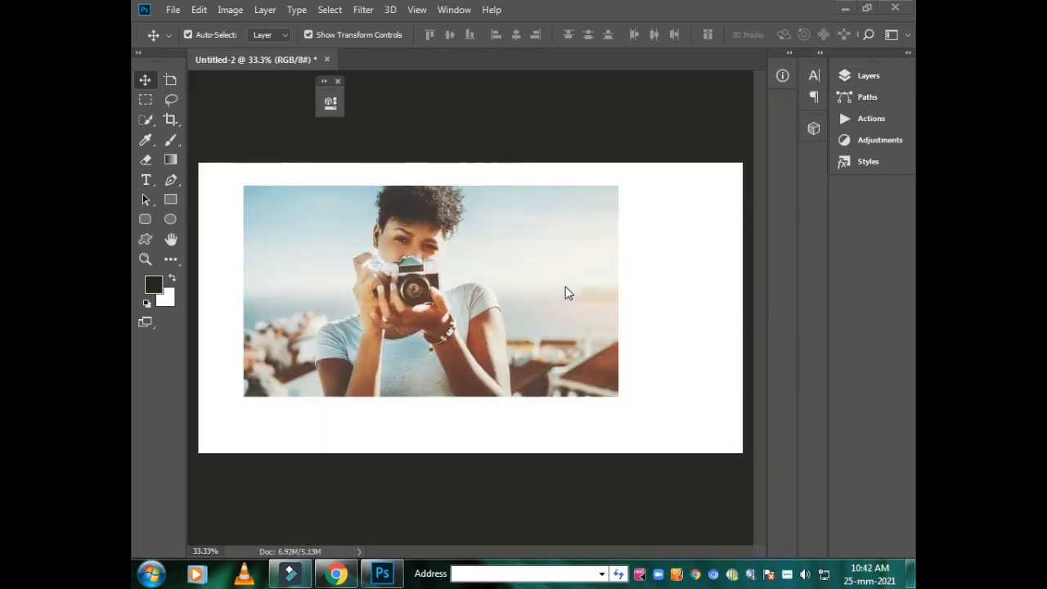
# - Consolidate all documents to tabs, open a new window for Untitled-2, and compare the two tabs
pyautogui.click(454, 10)
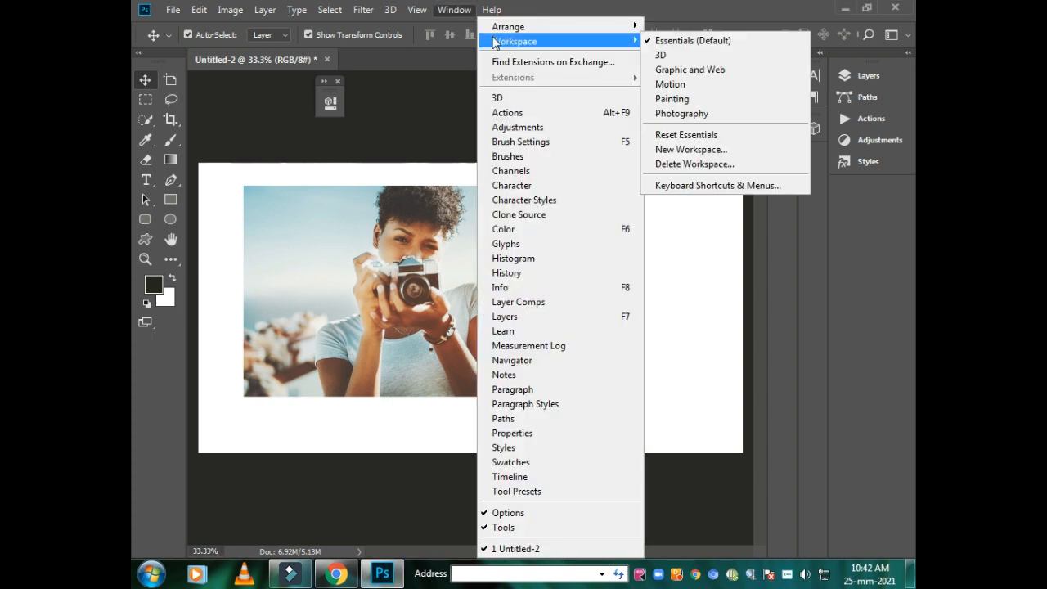
pyautogui.moveTo(528, 27)
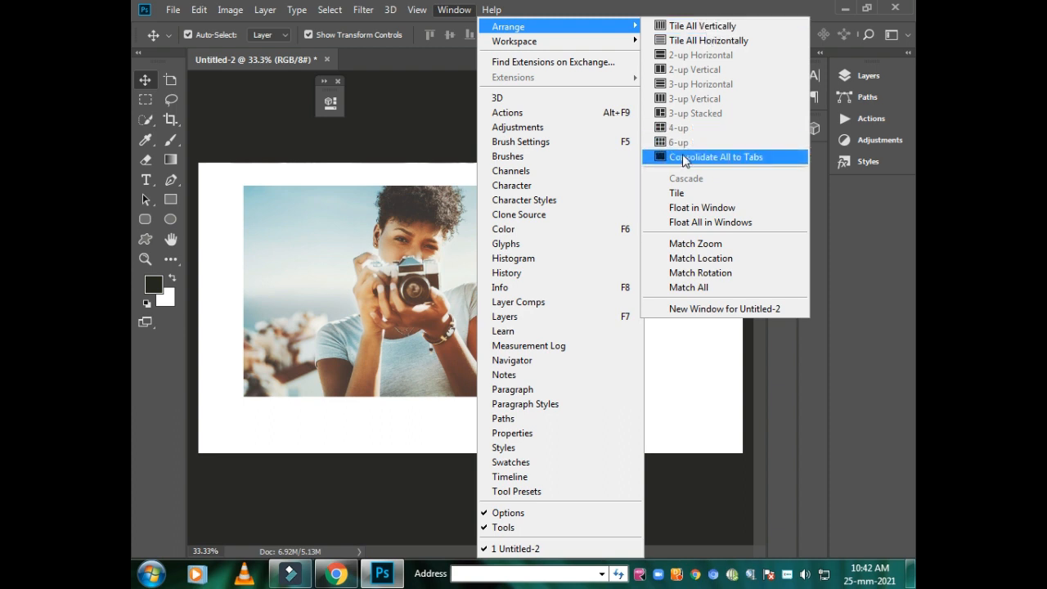
pyautogui.click(684, 160)
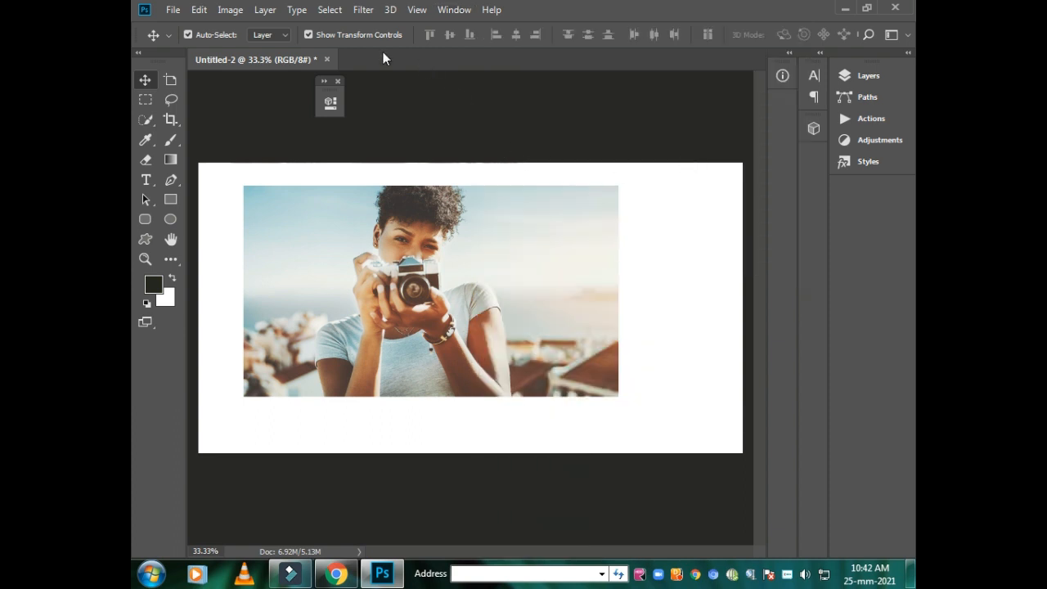
pyautogui.click(448, 10)
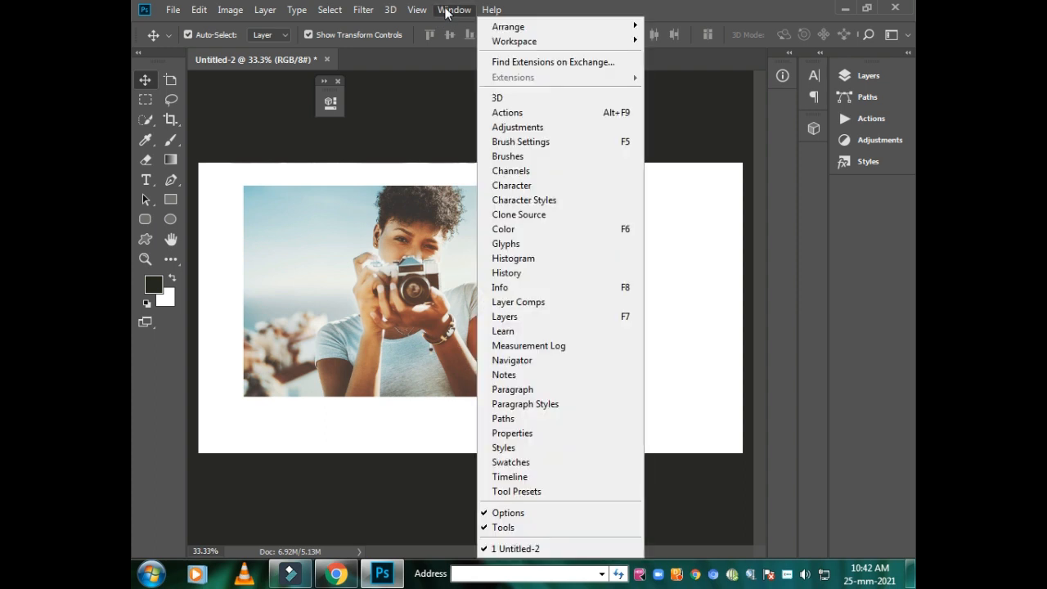
pyautogui.moveTo(505, 29)
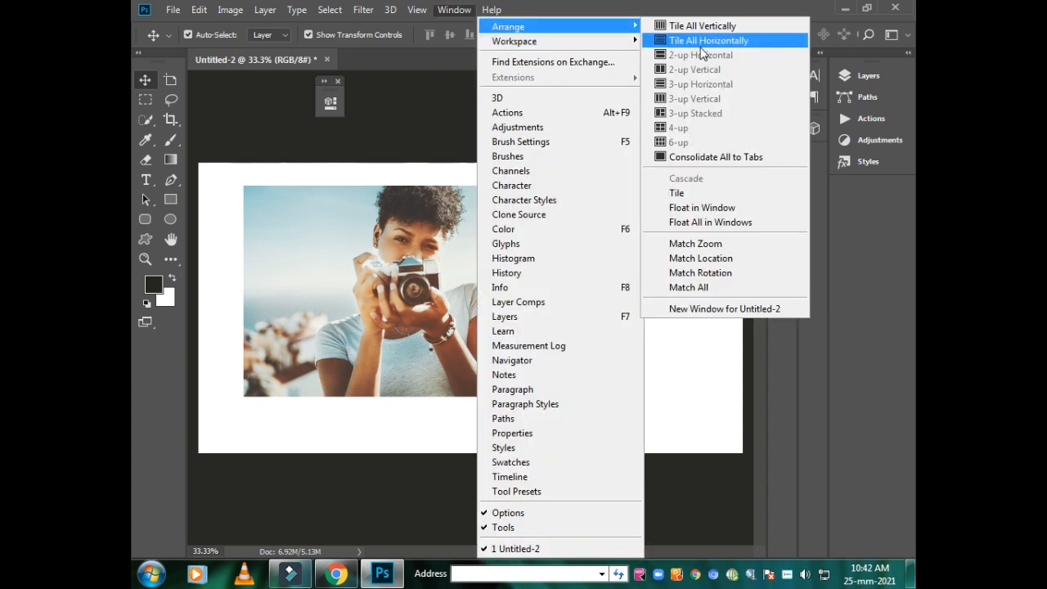
pyautogui.click(723, 308)
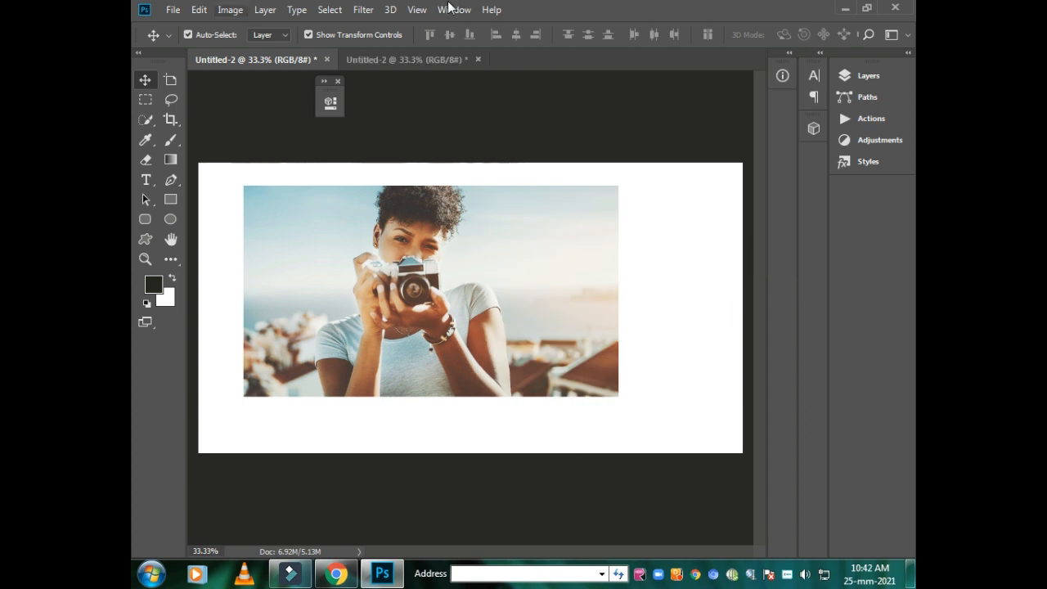
pyautogui.click(424, 60)
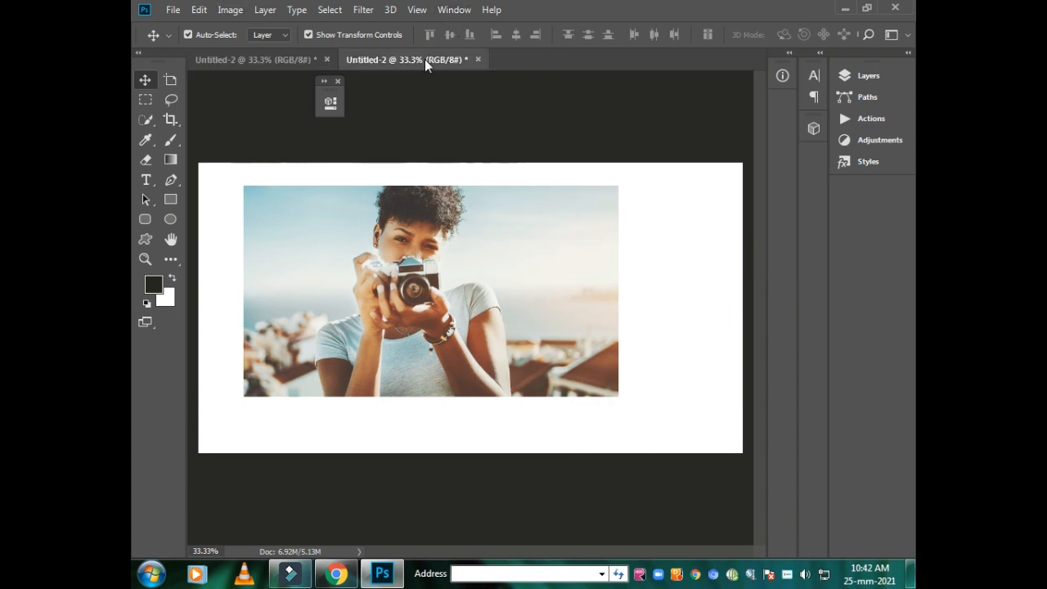
pyautogui.click(232, 65)
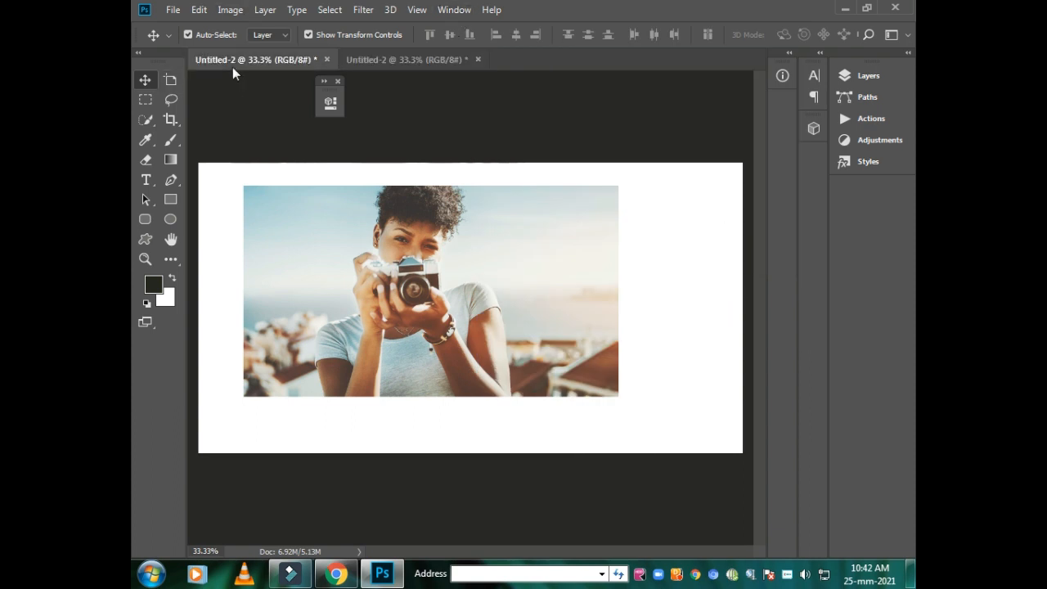
# - Arrange the two Untitled-2 windows in the 2-up Horizontal layout
pyautogui.click(452, 9)
pyautogui.moveTo(498, 17)
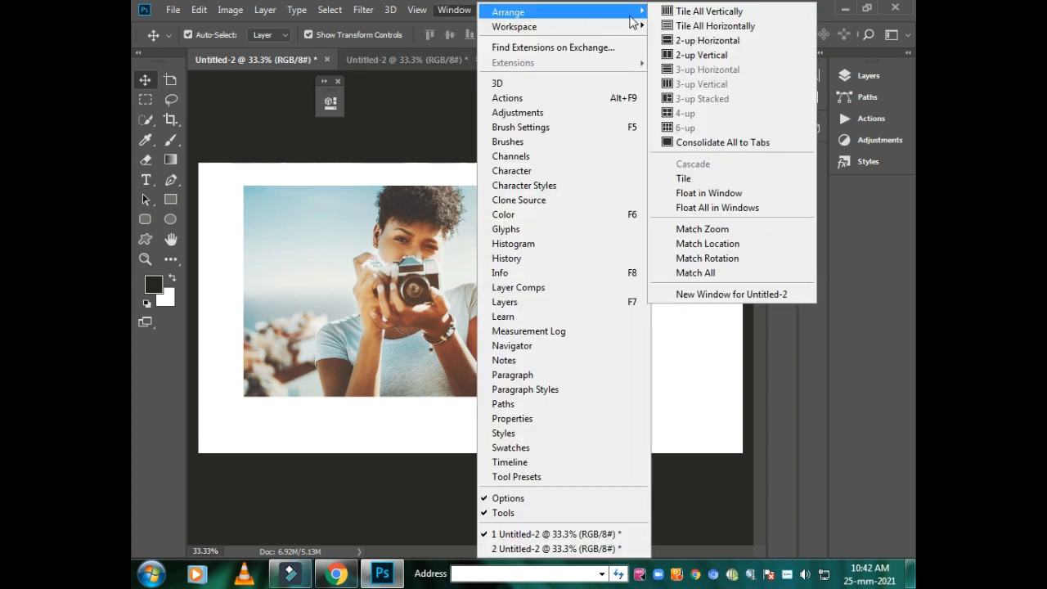
pyautogui.click(707, 40)
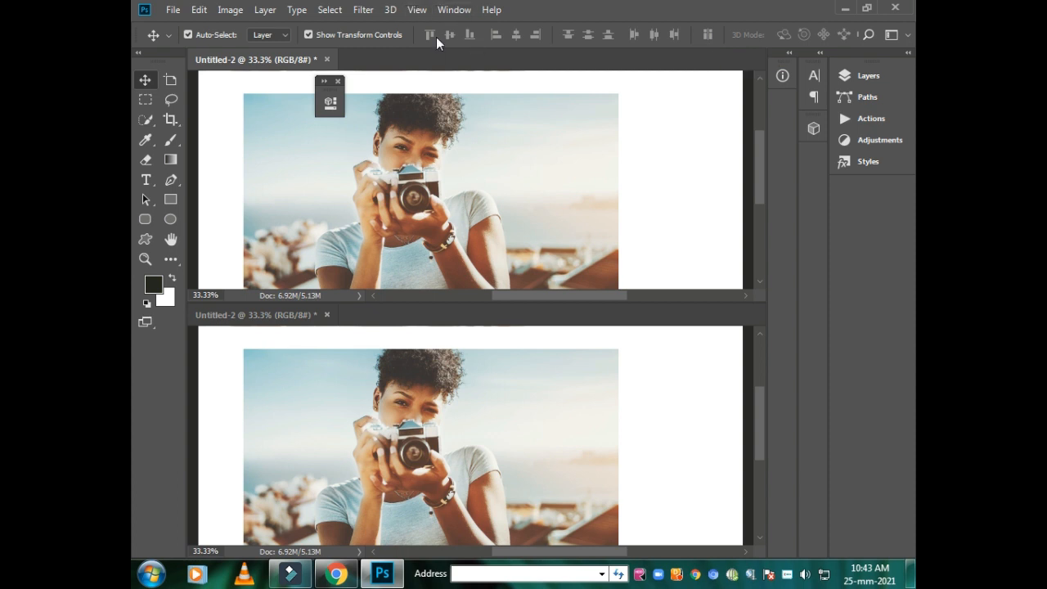
# - Arrange the two Untitled-2 windows side by side in the 2-up Vertical layout
pyautogui.click(452, 11)
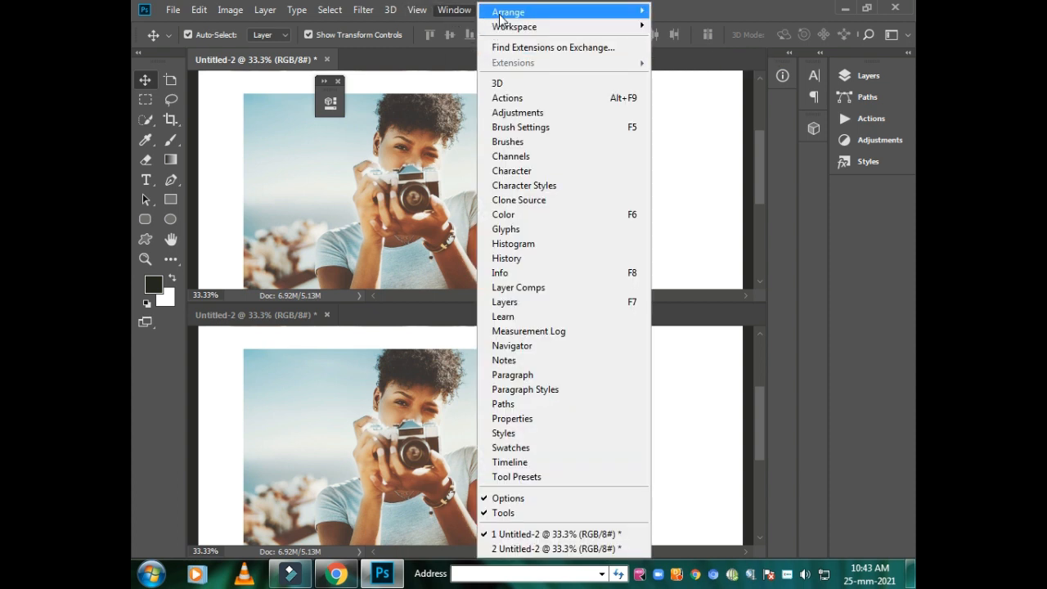
pyautogui.moveTo(504, 13)
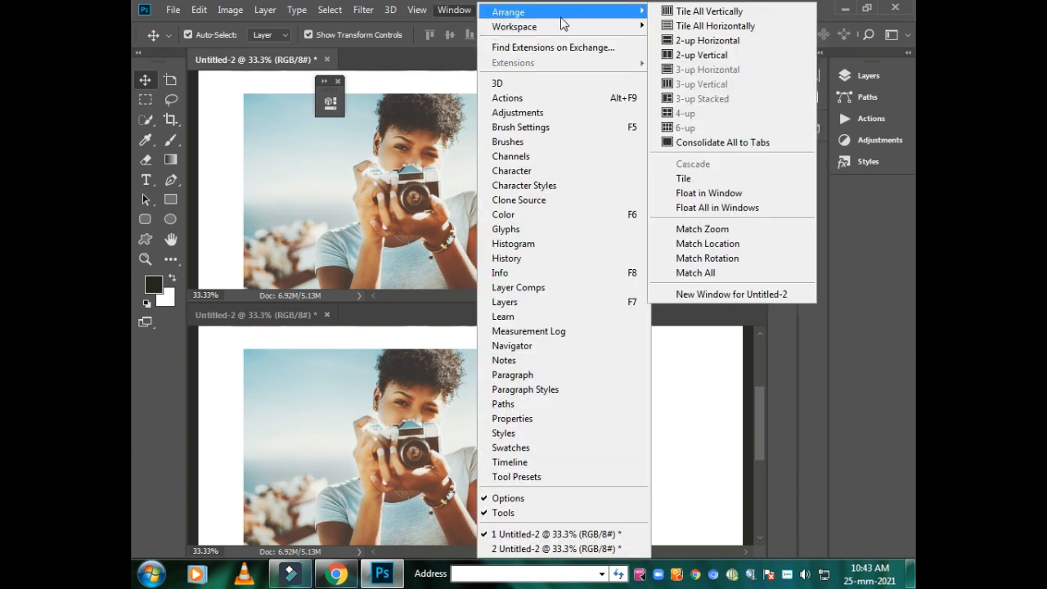
pyautogui.click(701, 55)
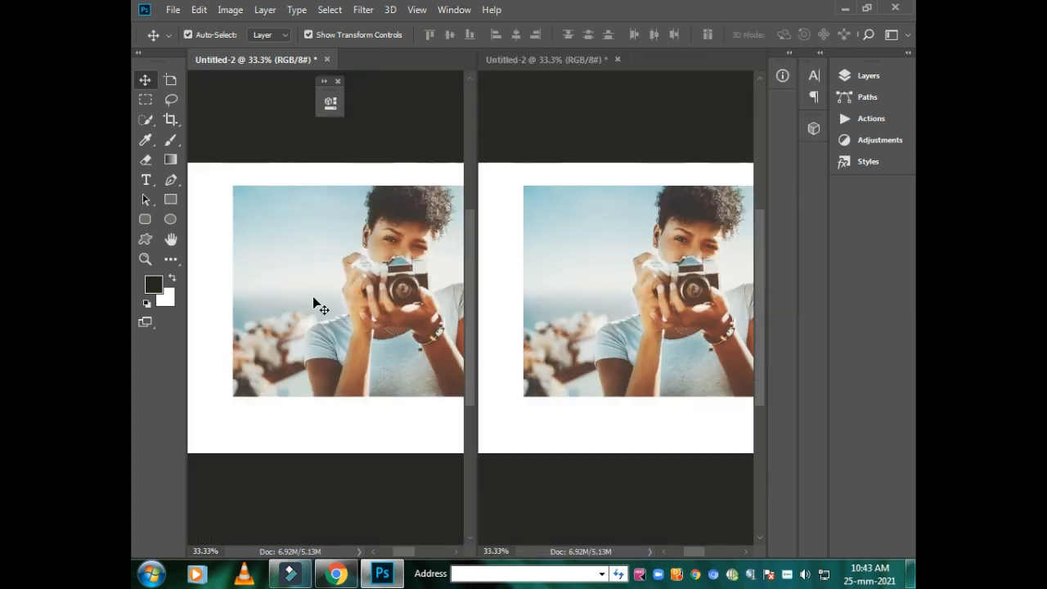
# - In the first Untitled-2 window, draw a rectangular marquee selection over the blurred buildings beside the woman's shoulder
pyautogui.click(145, 259)
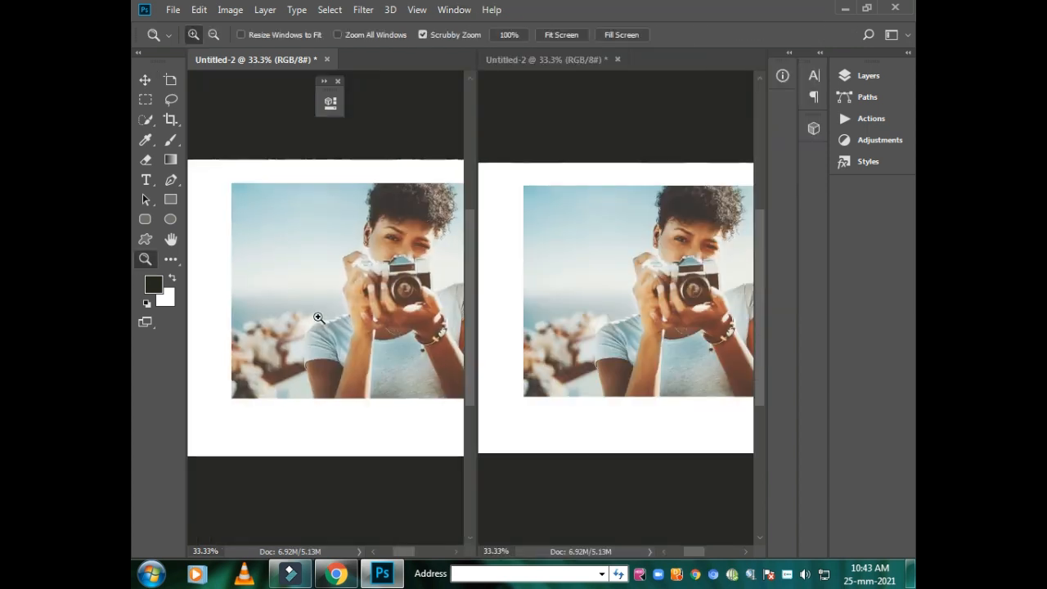
pyautogui.click(319, 315)
pyautogui.scroll(-1, 341, 275)
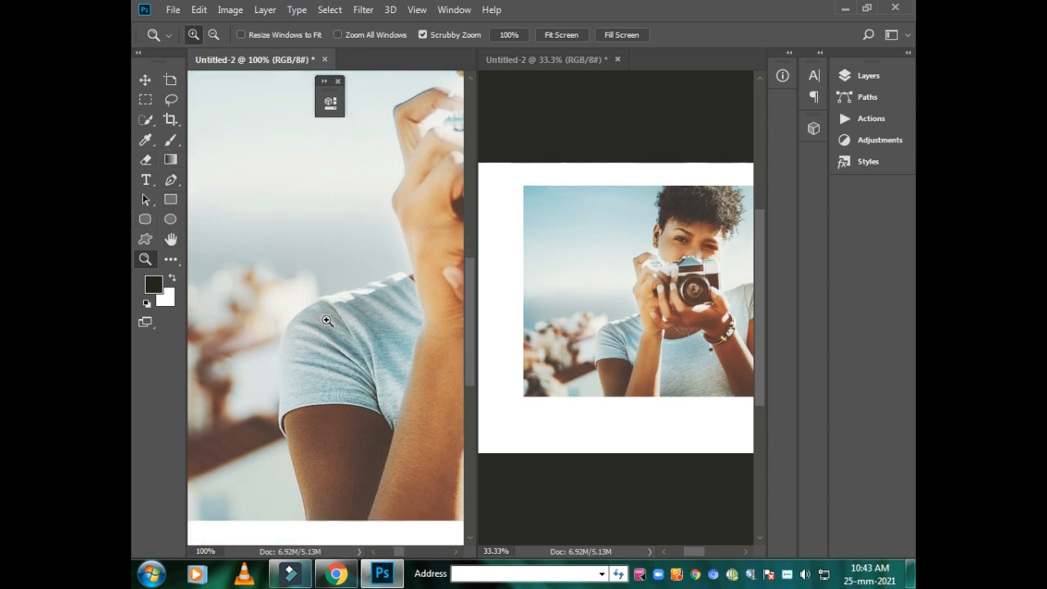
pyautogui.click(166, 241)
pyautogui.moveTo(294, 297); pyautogui.dragTo(418, 240)
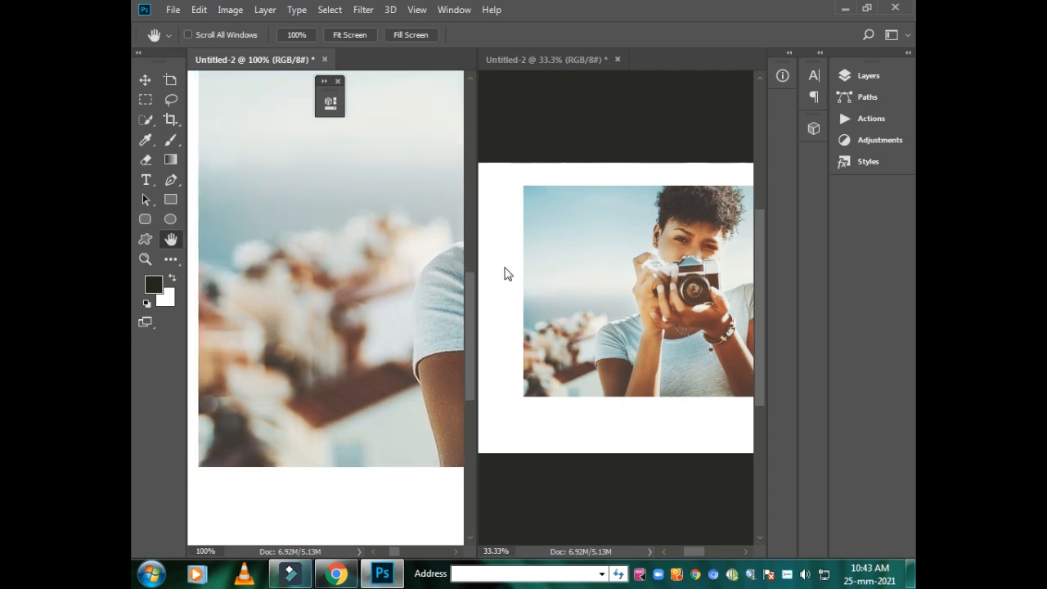
pyautogui.click(146, 100)
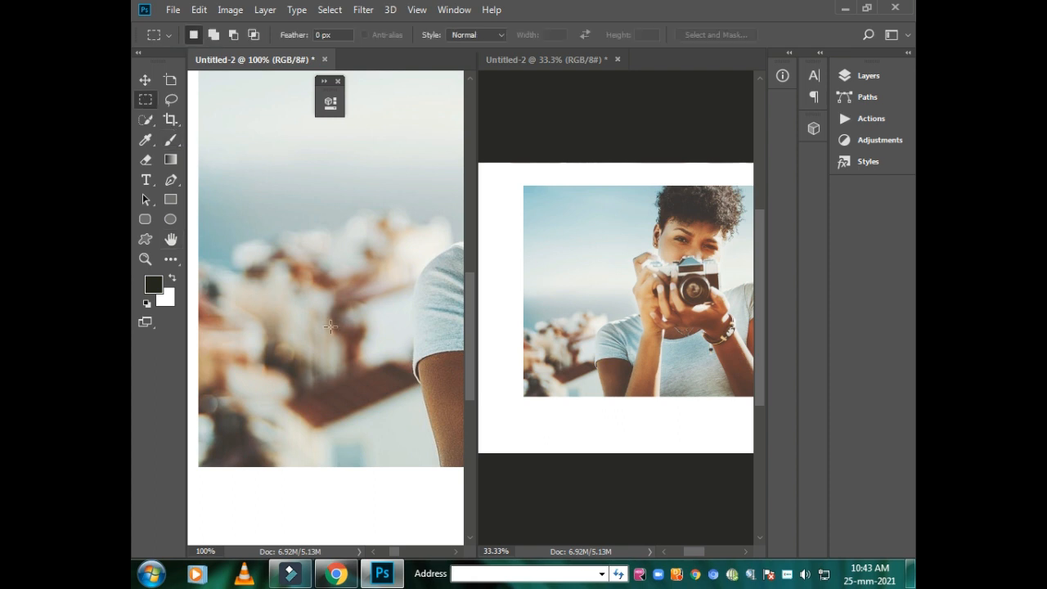
pyautogui.moveTo(211, 218); pyautogui.dragTo(334, 375)
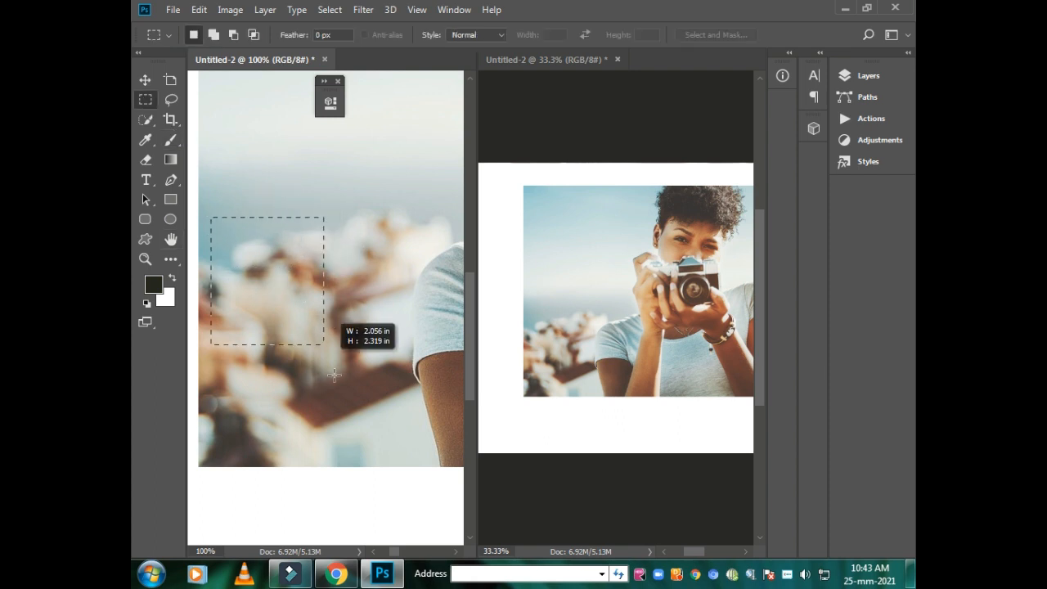
pyautogui.moveTo(378, 458); pyautogui.dragTo(397, 457)
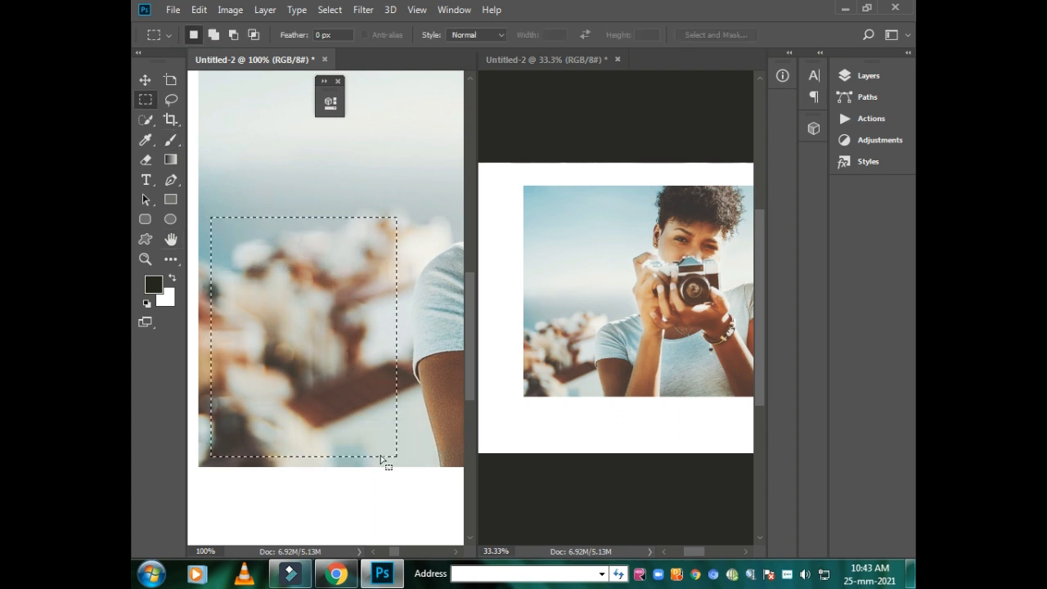
# - Choose the Brush tool and add a new empty layer above Layer 1 in Untitled-2
pyautogui.click(171, 141)
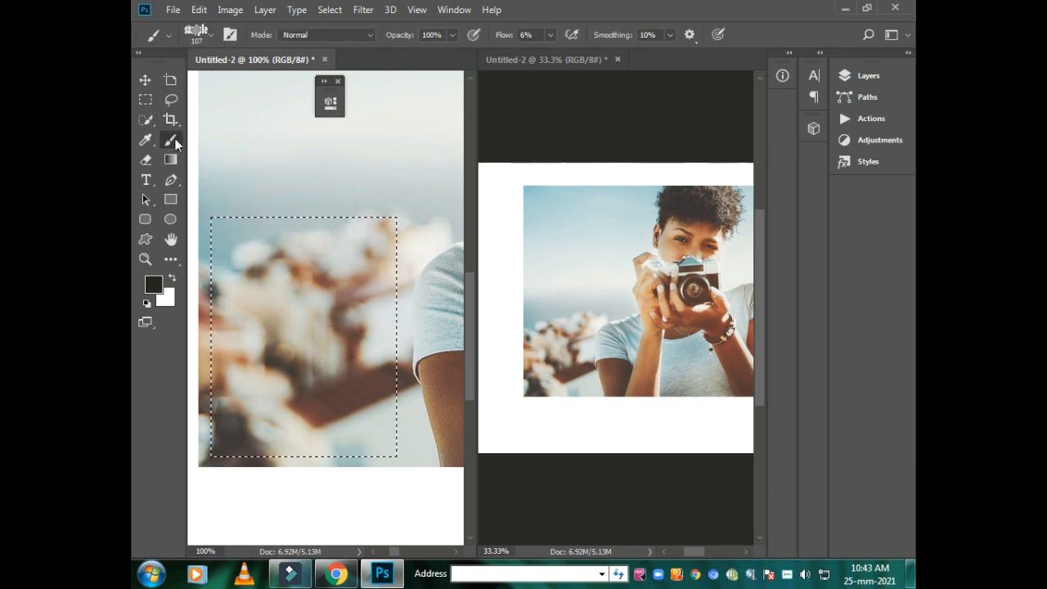
pyautogui.click(176, 143)
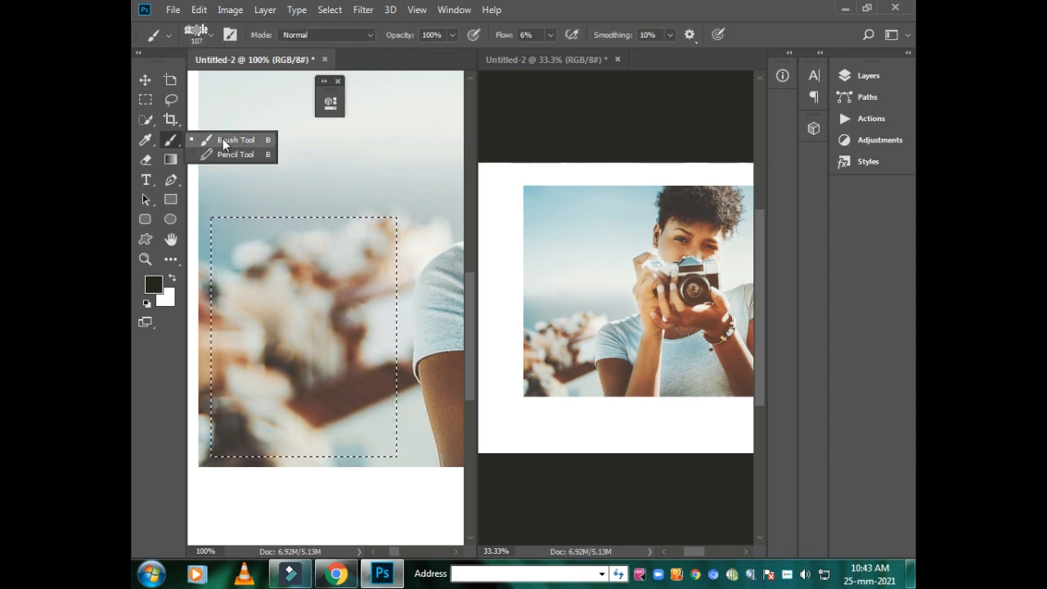
pyautogui.click(220, 138)
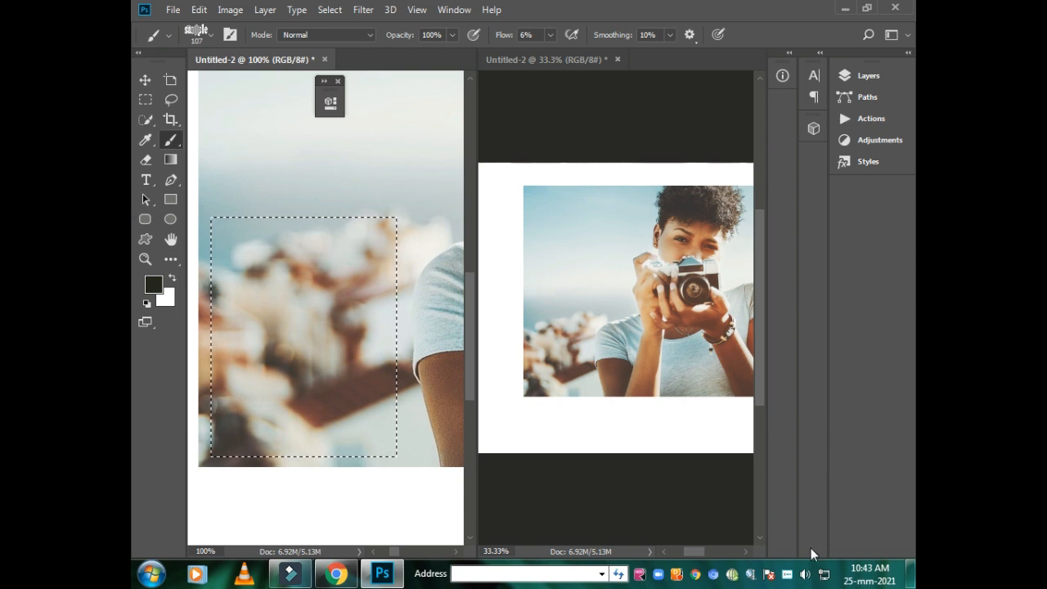
pyautogui.click(847, 80)
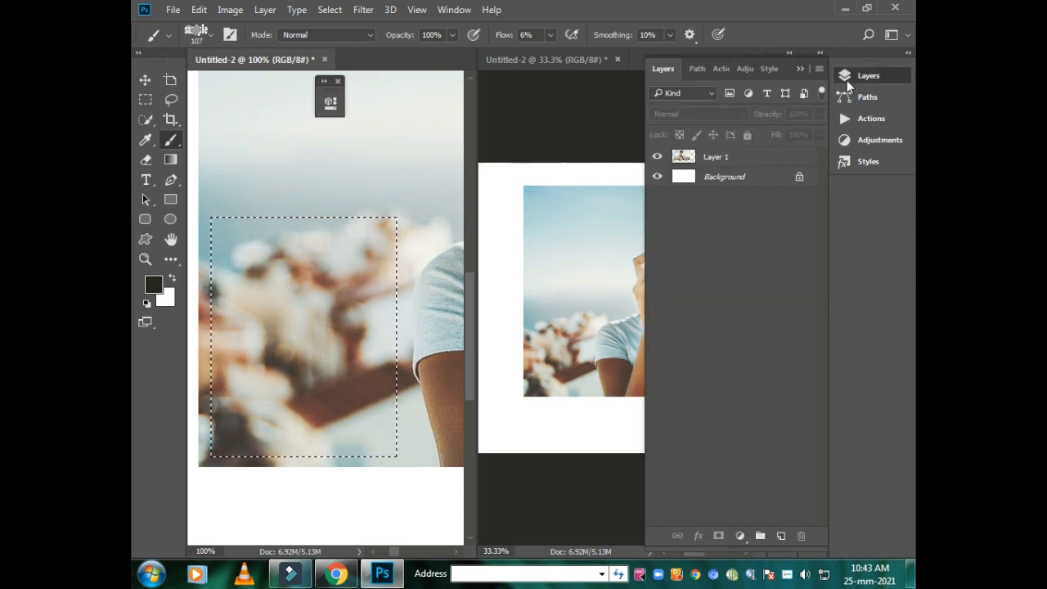
pyautogui.click(781, 536)
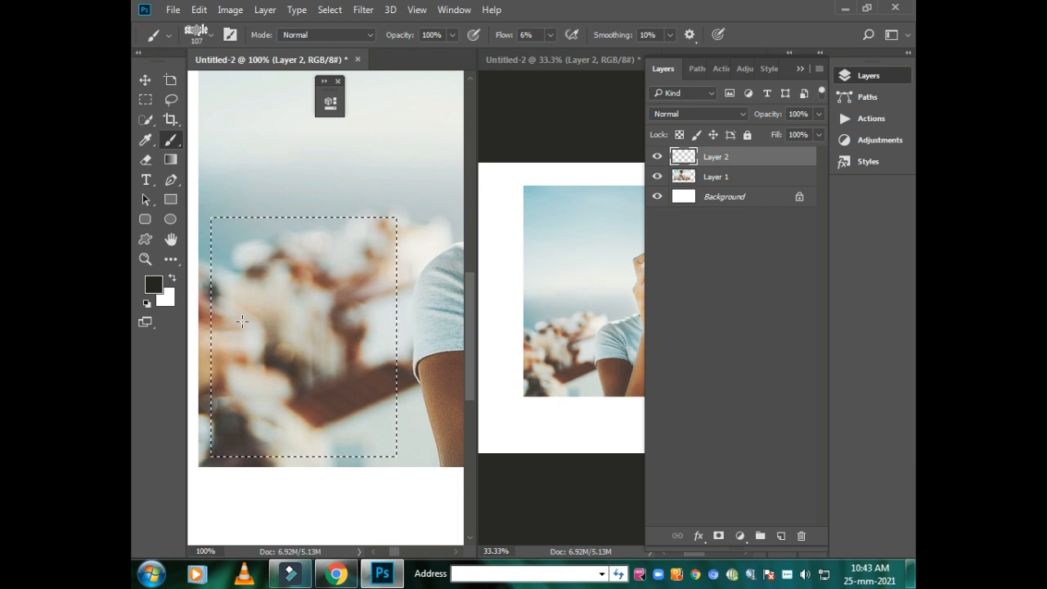
# - Try to paint inside the rectangular selection with the Clone Stamp tool using Sampled Brush 1
pyautogui.click(211, 34)
pyautogui.press('s')
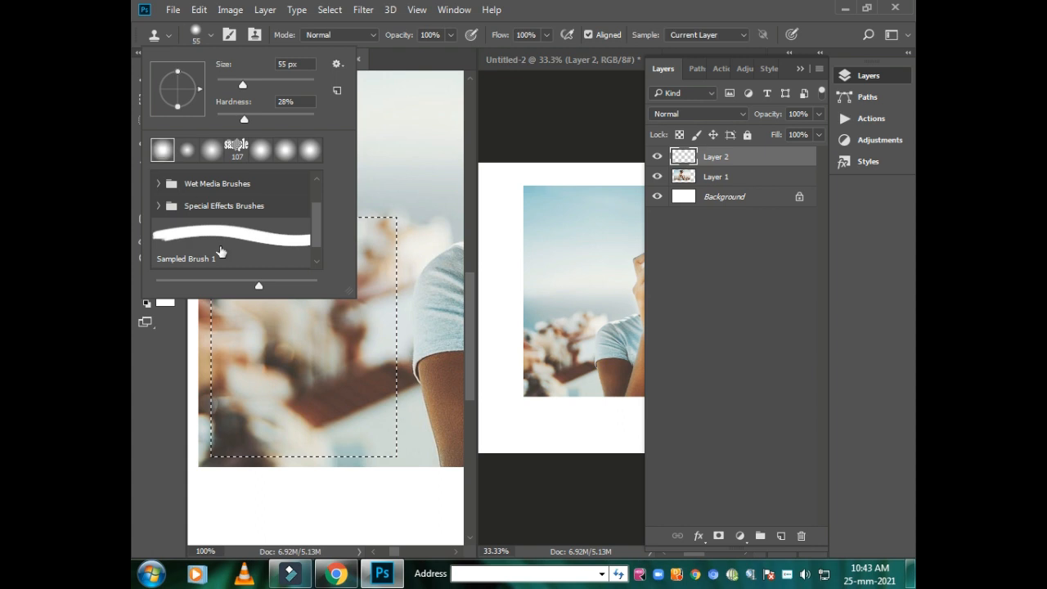
pyautogui.click(220, 245)
pyautogui.click(329, 338)
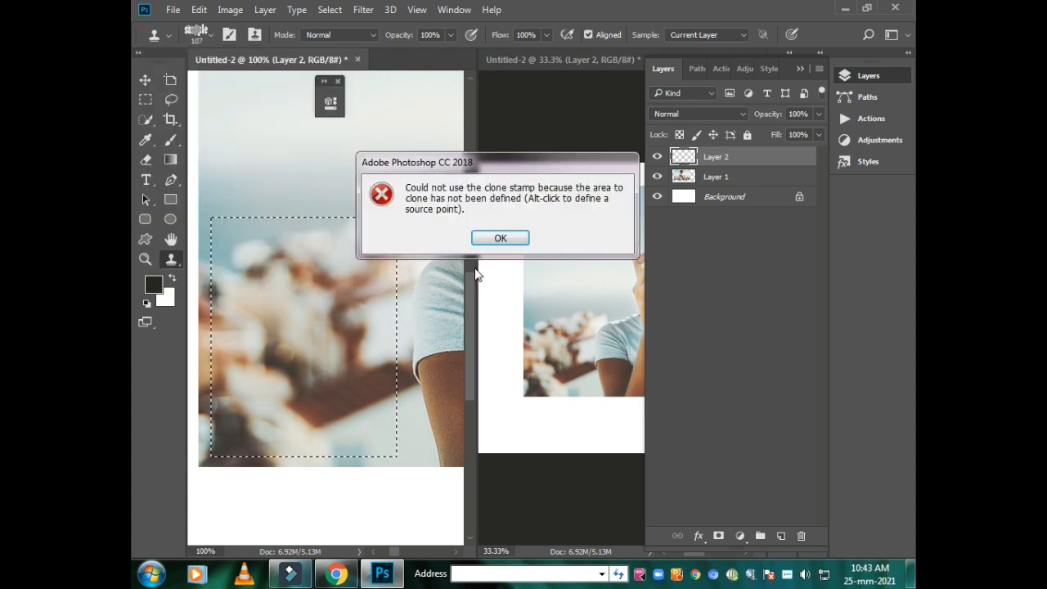
pyautogui.click(488, 237)
pyautogui.click(279, 326)
pyautogui.click(499, 239)
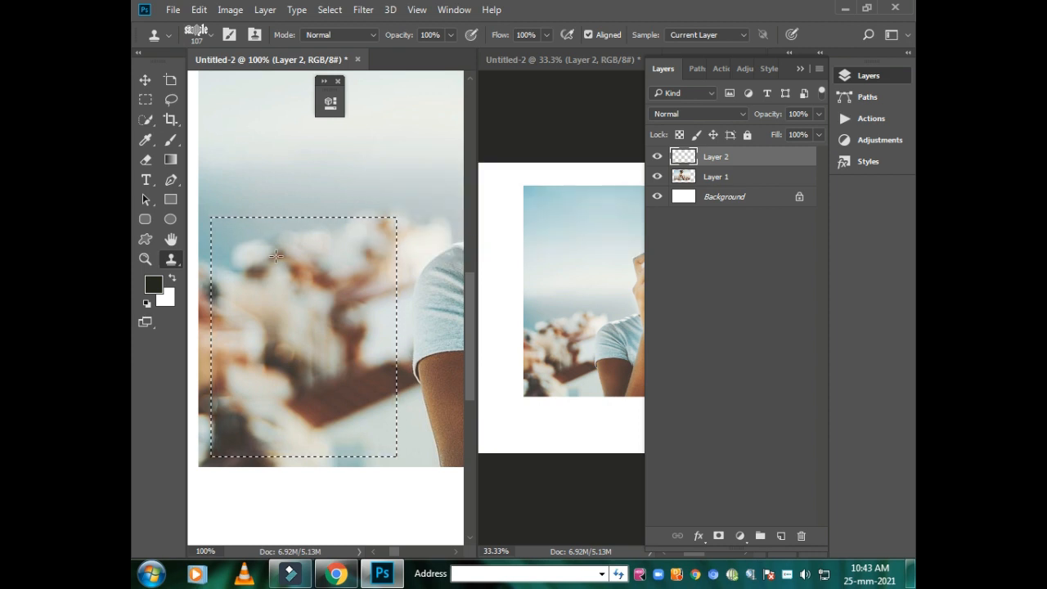
# - Deselect the rectangular selection and draw an elliptical marquee selection over the blurred buildings beside the woman's shoulder
pyautogui.click(171, 99)
pyautogui.moveTo(260, 237)
pyautogui.mouseDown()
pyautogui.moveTo(305, 285)
pyautogui.moveTo(289, 366)
pyautogui.moveTo(235, 468)
pyautogui.mouseUp()
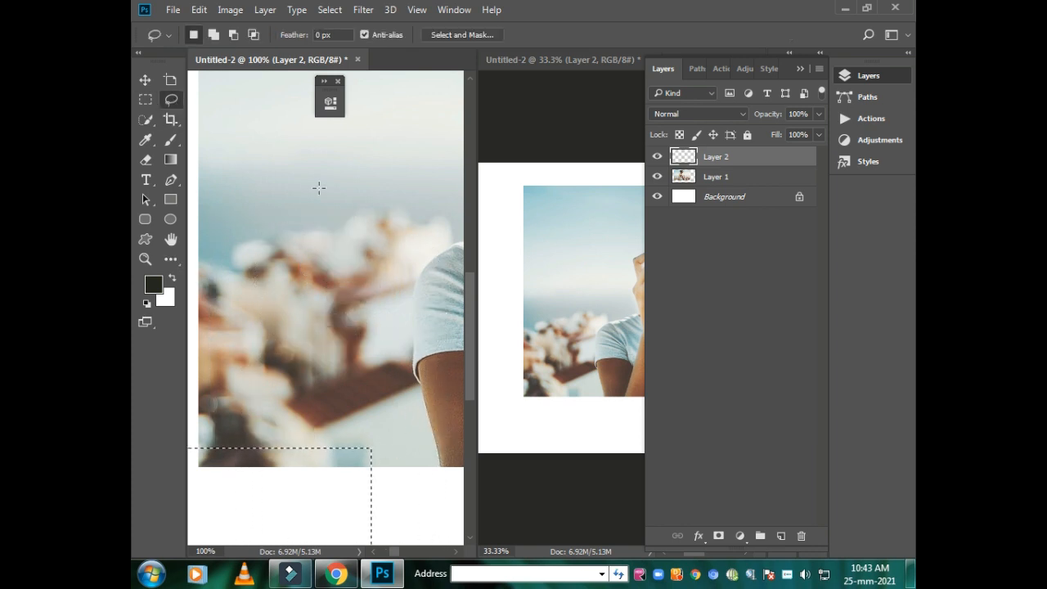
pyautogui.hotkey('ctrl', 'd')
pyautogui.click(176, 265)
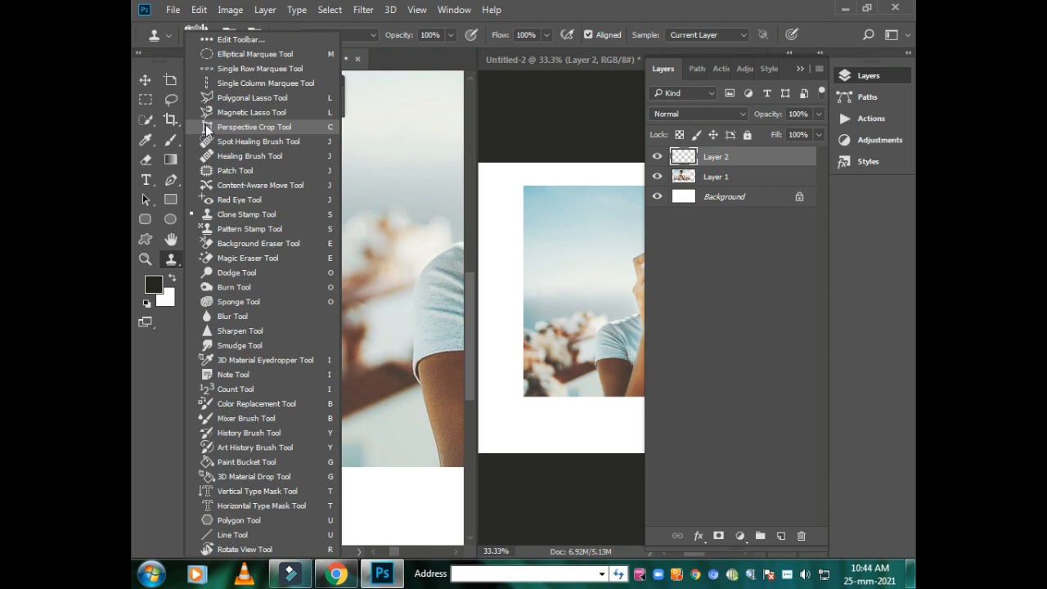
pyautogui.click(245, 54)
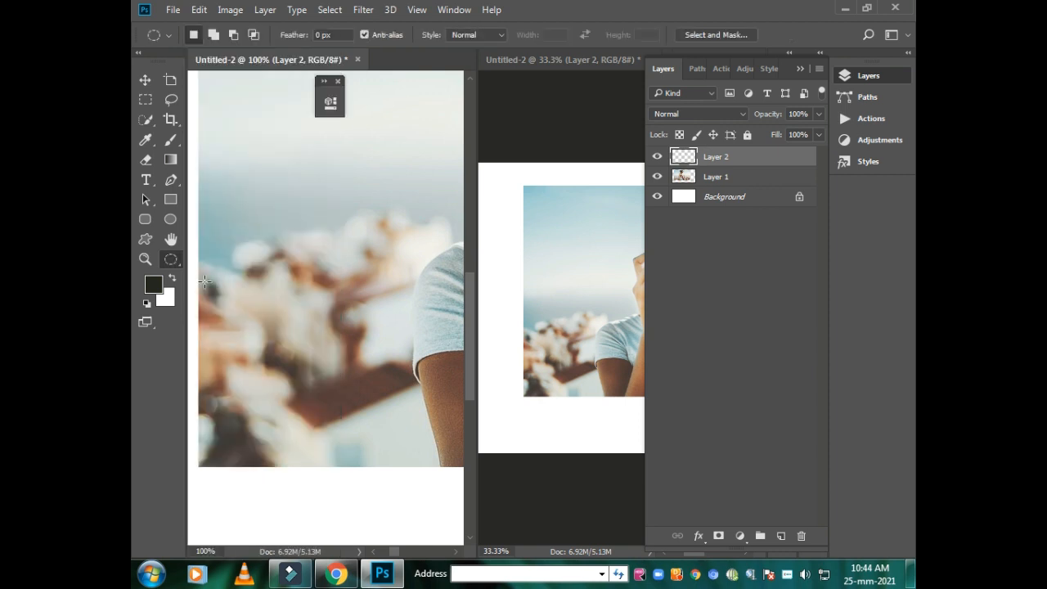
pyautogui.moveTo(246, 262); pyautogui.dragTo(358, 403)
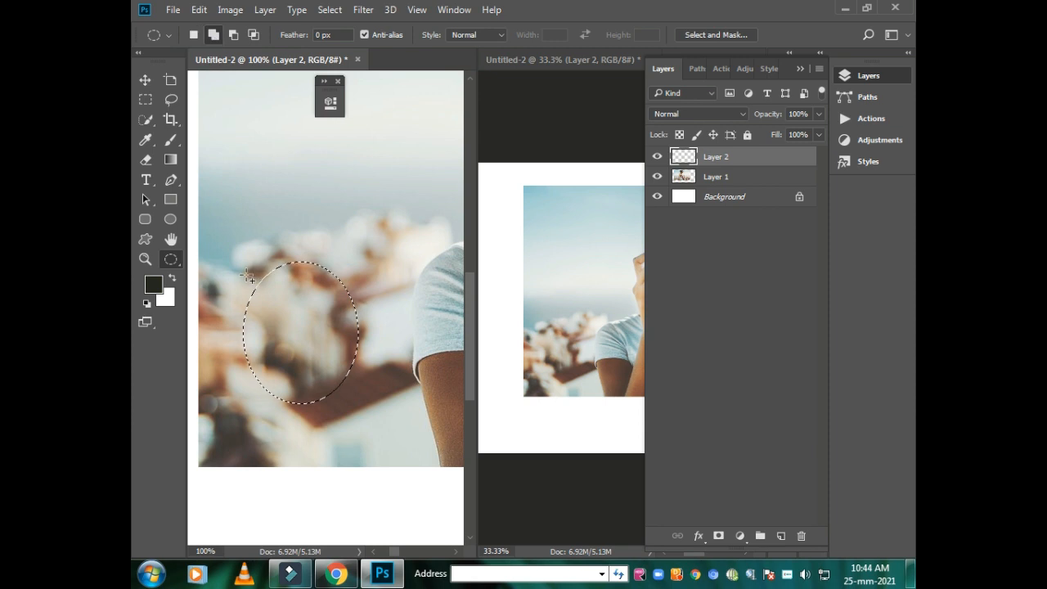
# - Try to paint inside the elliptical selection with the Clone Stamp tool using Sampled Brush 1
pyautogui.click(171, 141)
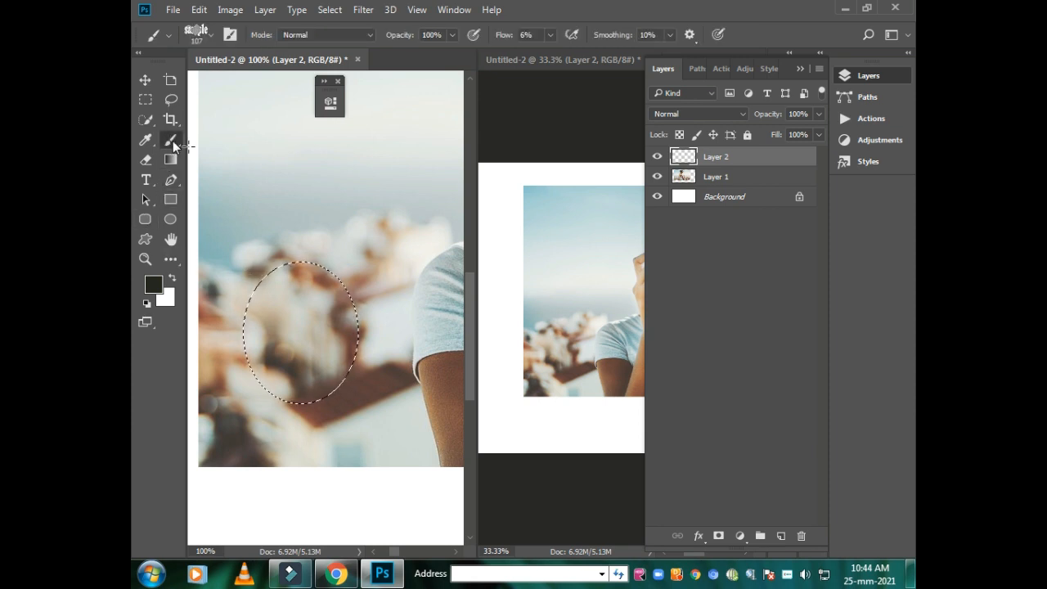
pyautogui.click(167, 36)
pyautogui.click(163, 34)
pyautogui.click(196, 35)
pyautogui.press('s')
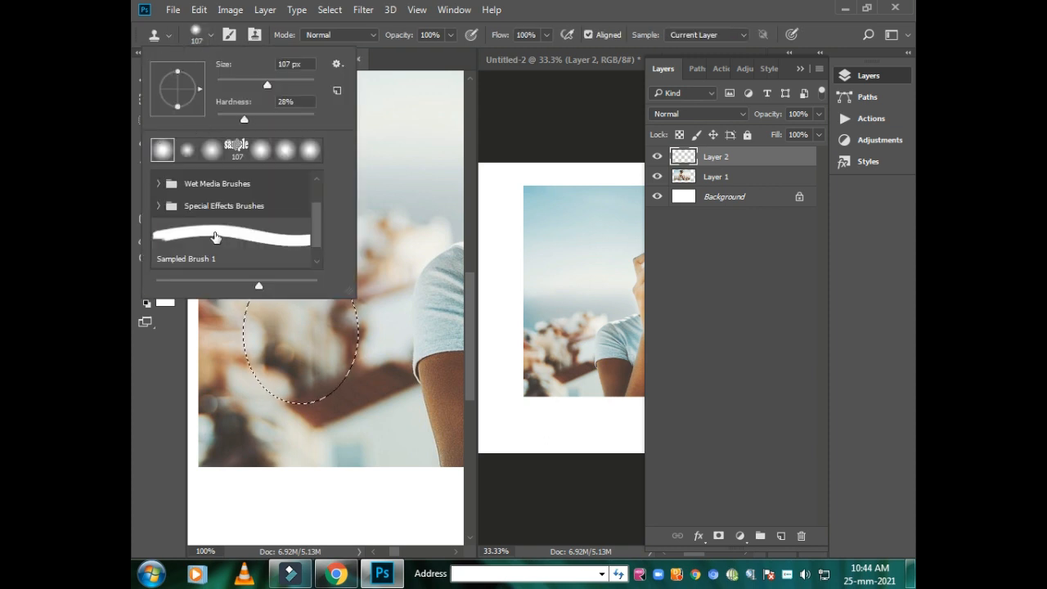
pyautogui.click(302, 343)
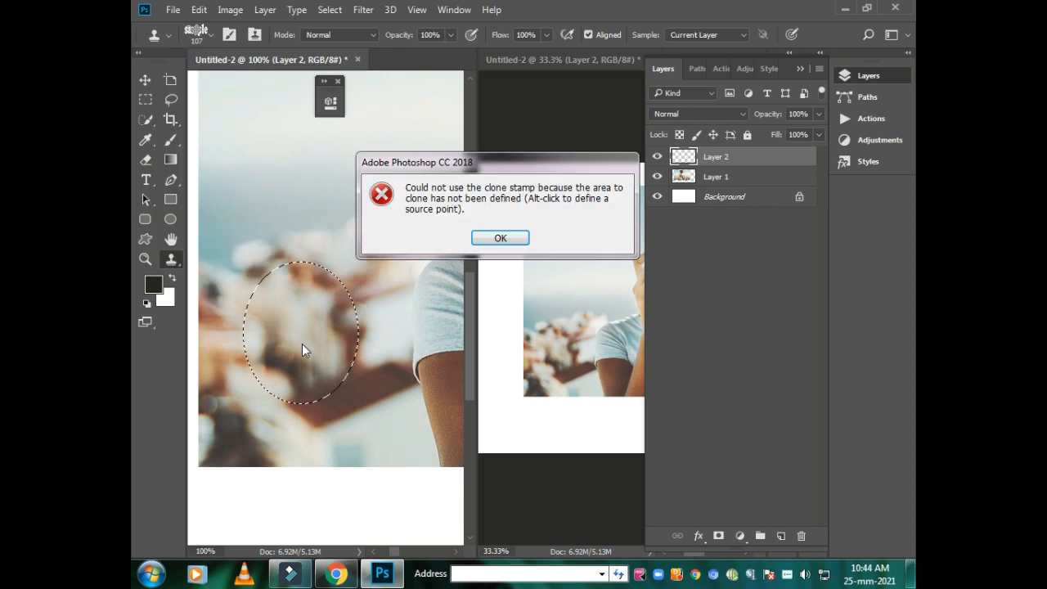
pyautogui.click(500, 238)
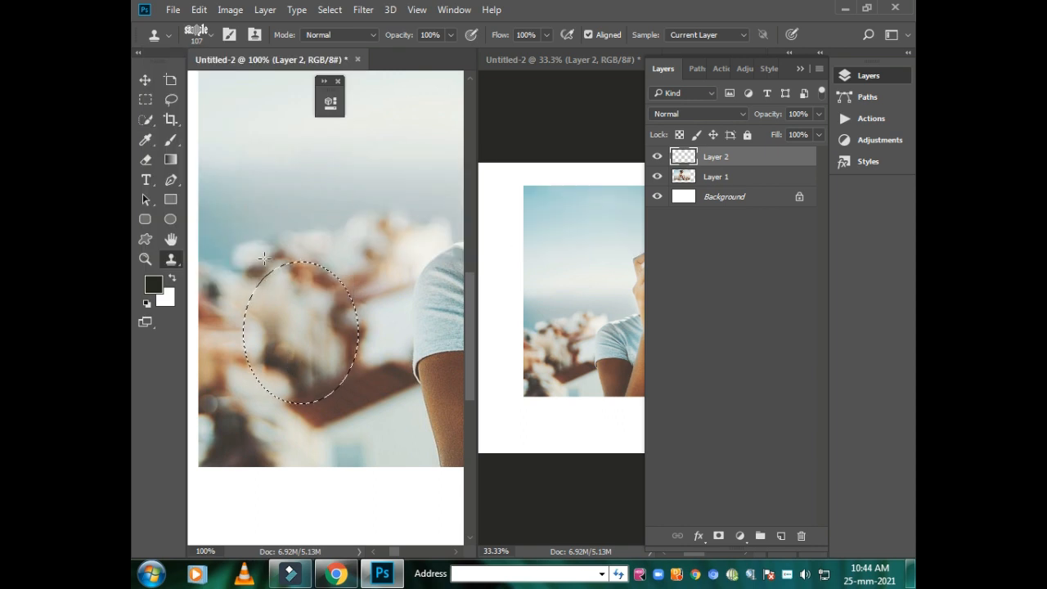
# - Fill the elliptical selection on Layer 2 with a diagonal orange-yellow-orange linear gradient
pyautogui.click(172, 164)
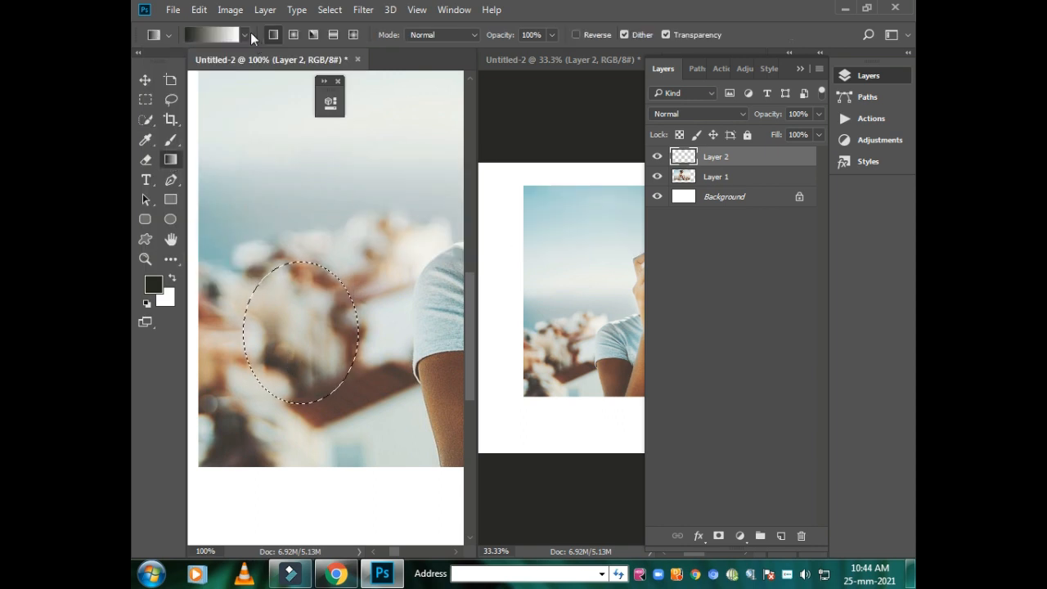
pyautogui.click(244, 35)
pyautogui.click(188, 88)
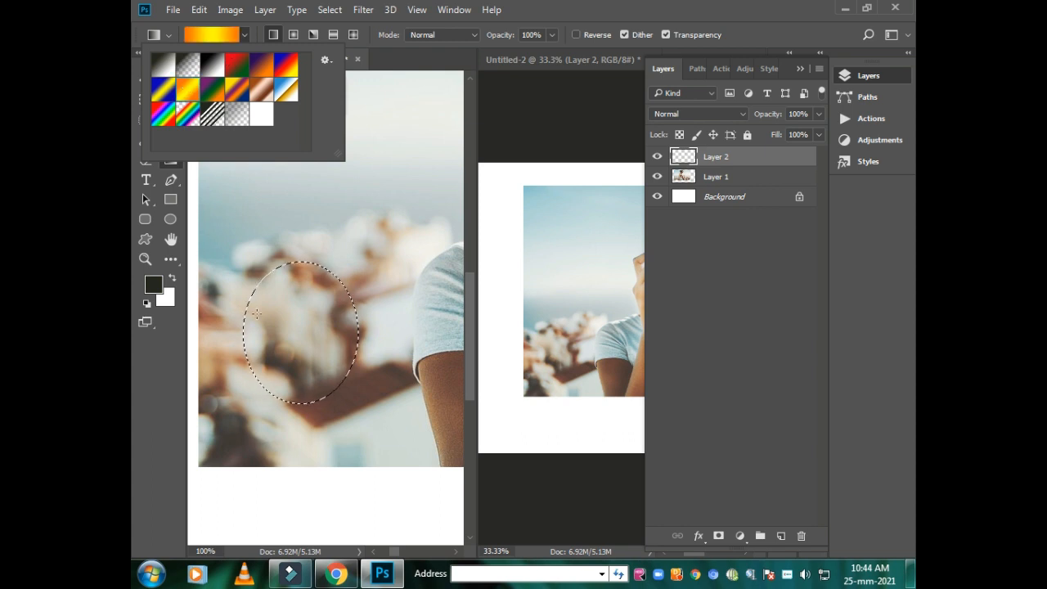
pyautogui.click(248, 298)
pyautogui.moveTo(279, 340); pyautogui.dragTo(329, 314)
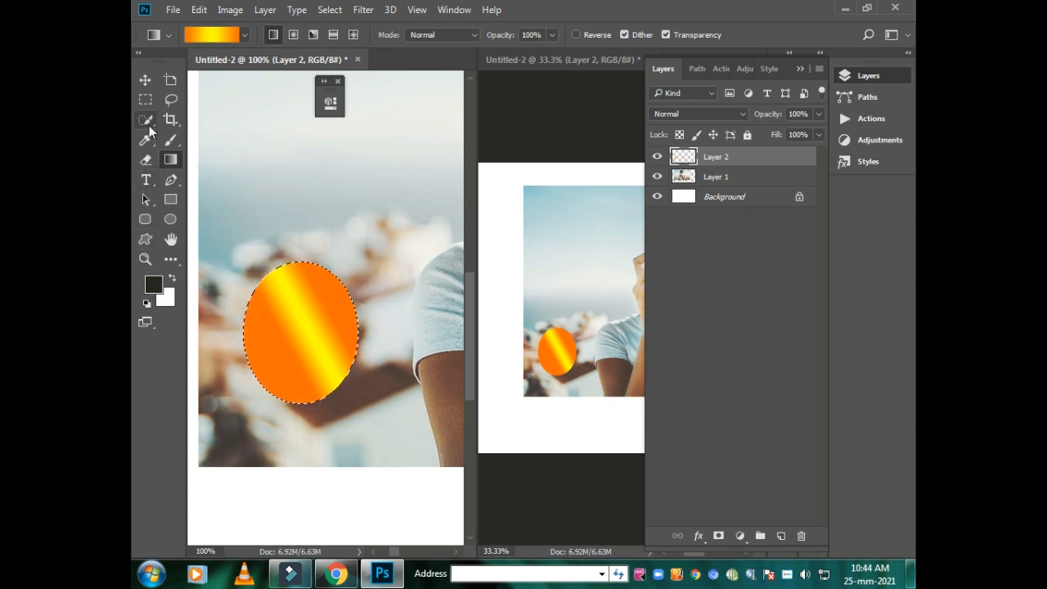
# - Paint several slanted strokes of the diagonal-line pattern across the gradient ellipse with the Pattern Stamp tool
pyautogui.click(179, 265)
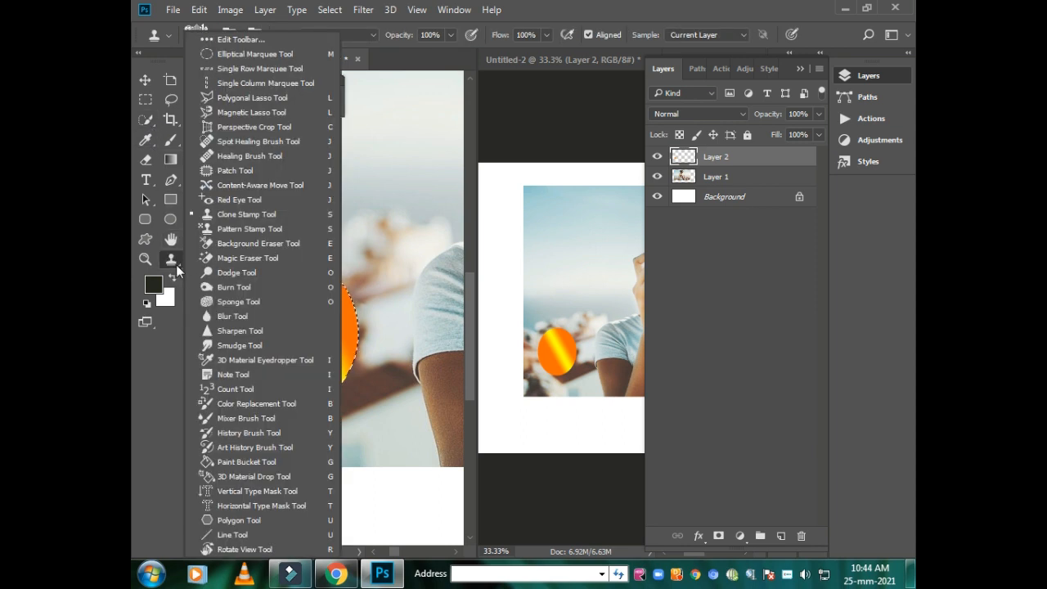
pyautogui.click(209, 231)
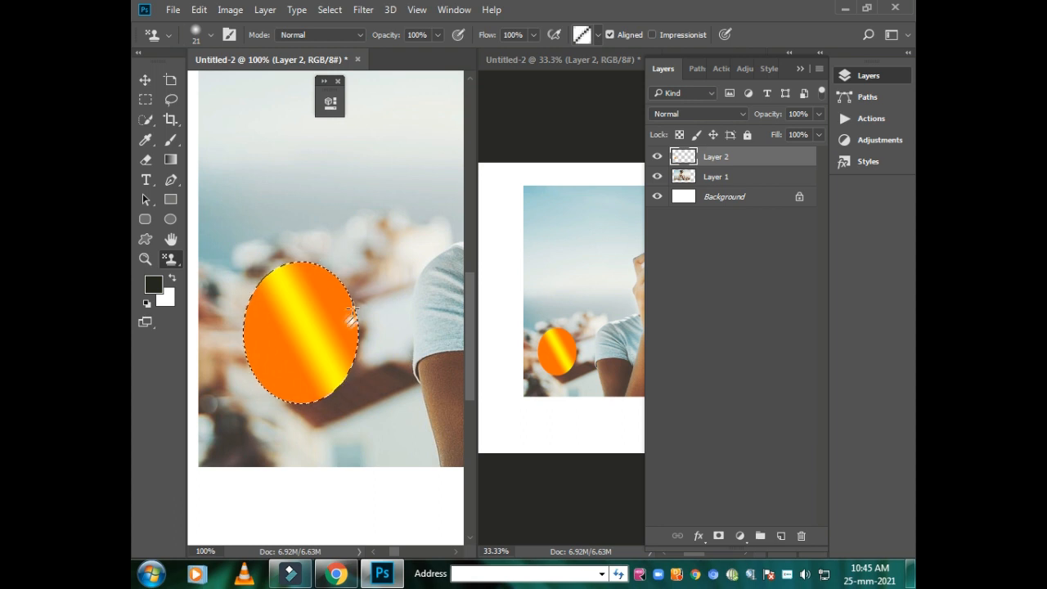
pyautogui.moveTo(291, 358); pyautogui.dragTo(335, 275)
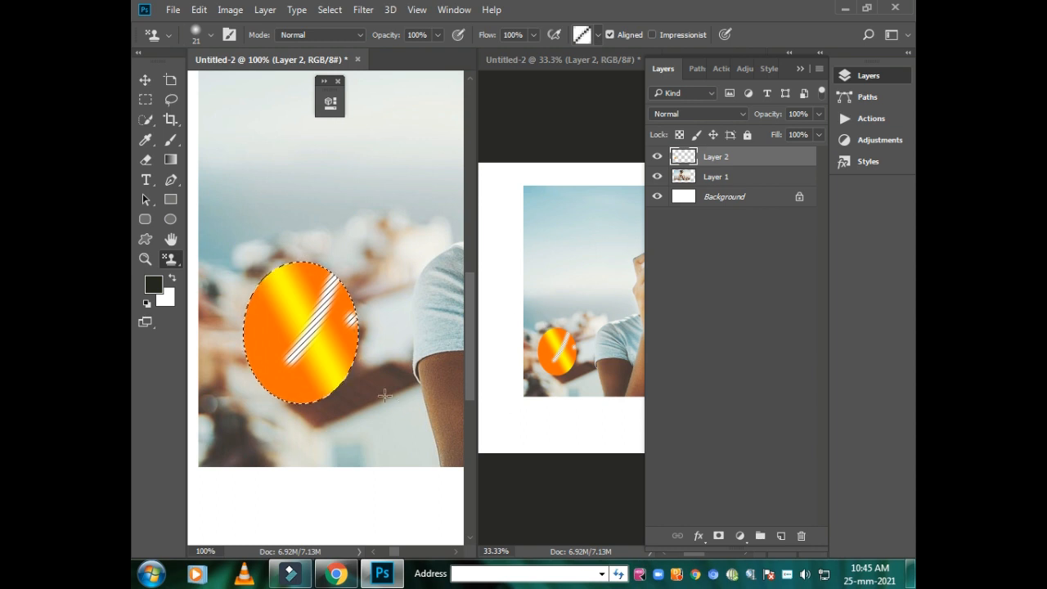
pyautogui.moveTo(316, 371); pyautogui.dragTo(336, 310)
pyautogui.moveTo(247, 314); pyautogui.dragTo(289, 264)
pyautogui.moveTo(282, 314)
pyautogui.mouseDown()
pyautogui.moveTo(269, 384)
pyautogui.moveTo(314, 269)
pyautogui.mouseUp()
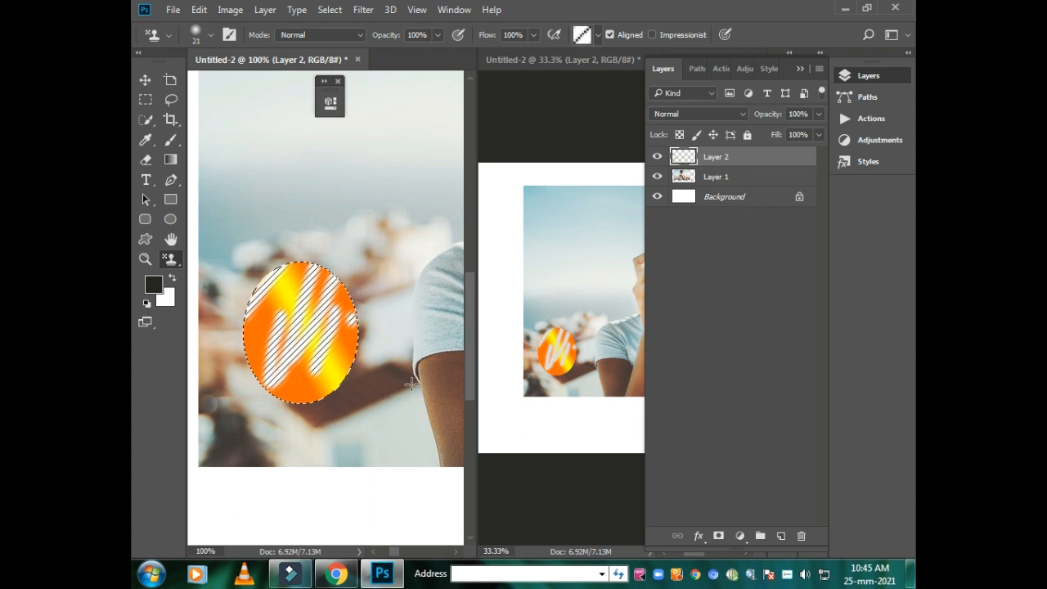
# - Arrange the two Untitled-2 windows one above the other in the 2-up Horizontal layout
pyautogui.click(456, 11)
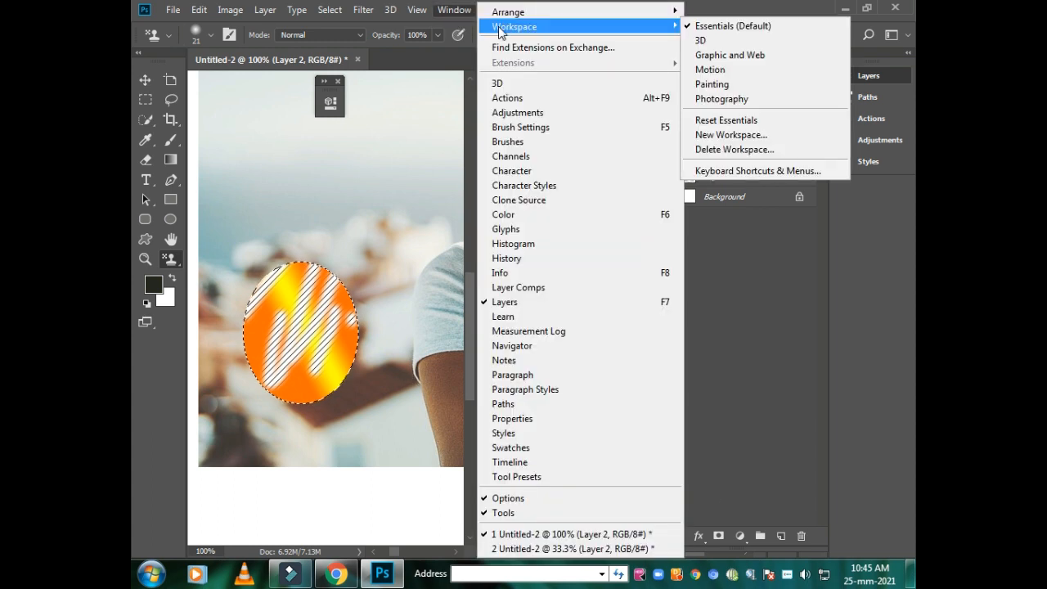
pyautogui.moveTo(501, 14)
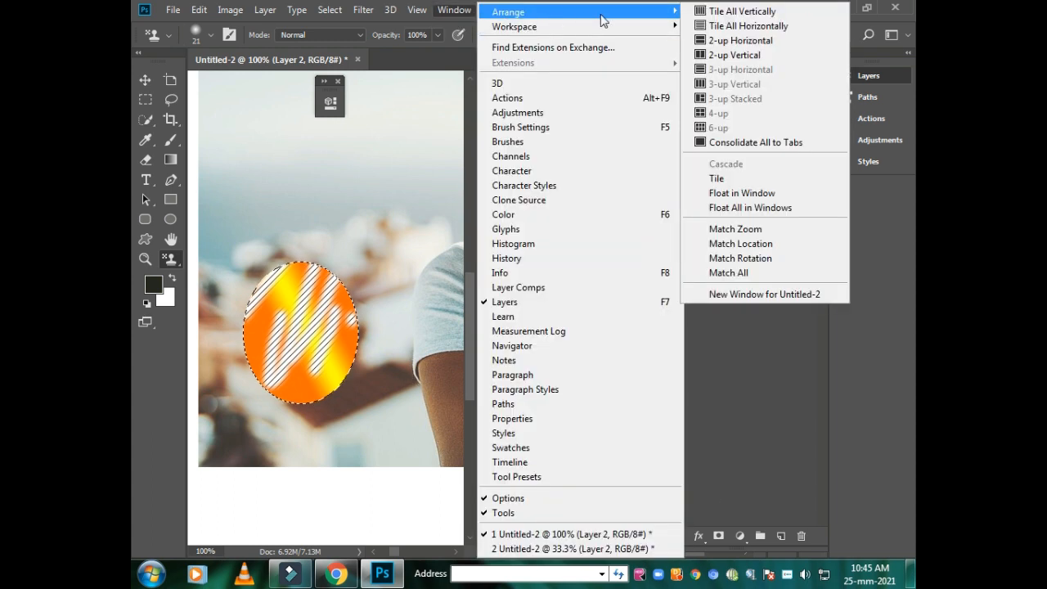
pyautogui.click(756, 41)
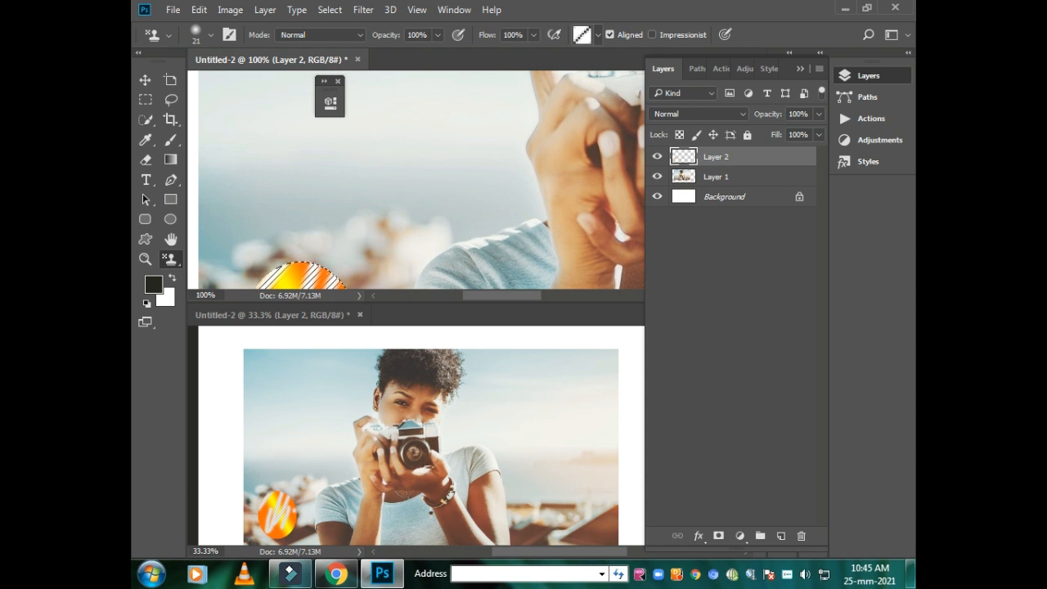
# - Add the text BBBBBBBBBBBBBB over the sky above the gradient ellipse in the first Untitled-2 window
pyautogui.click(149, 180)
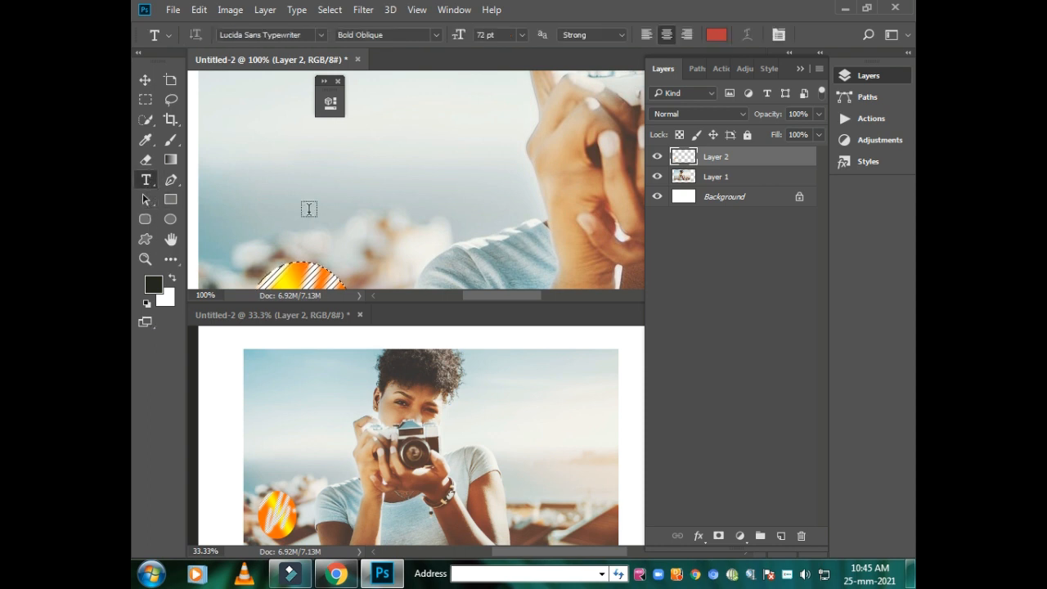
pyautogui.click(300, 190)
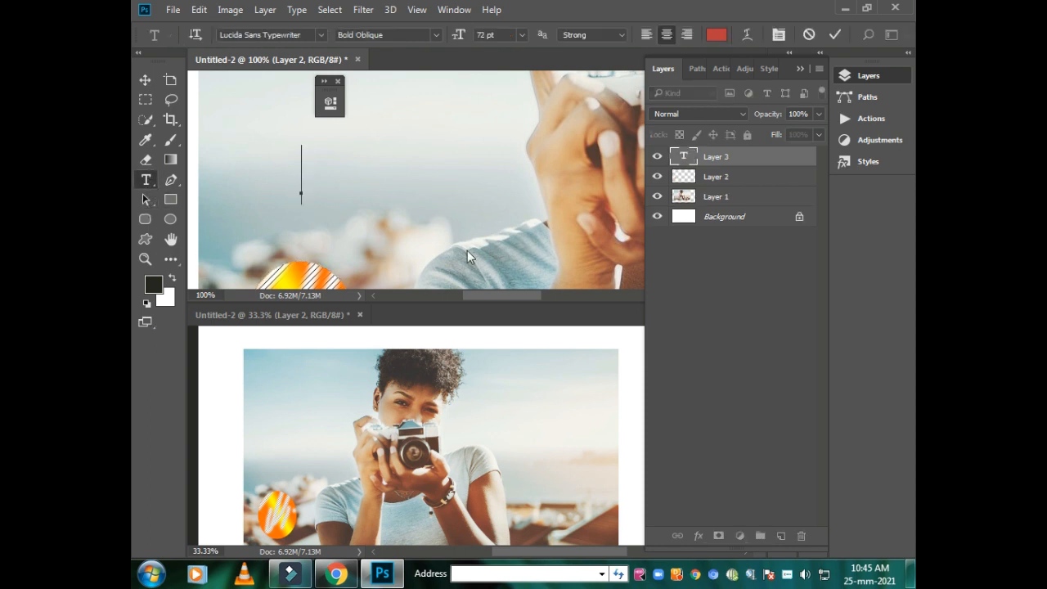
pyautogui.write('BB    BBBBBBBB')
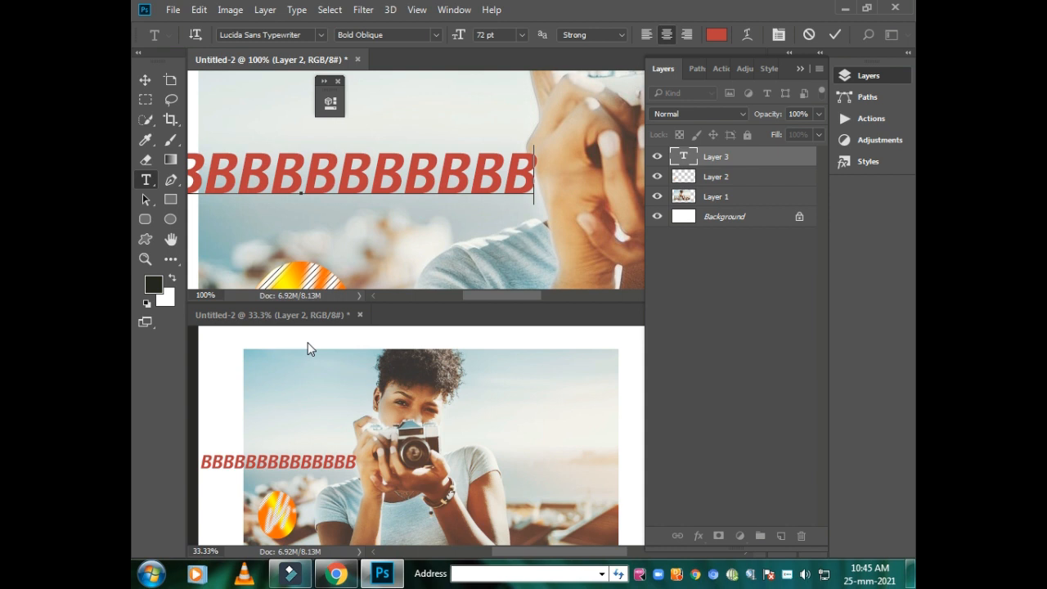
# - Show the available actions
pyautogui.hotkey('alt', 'F9')
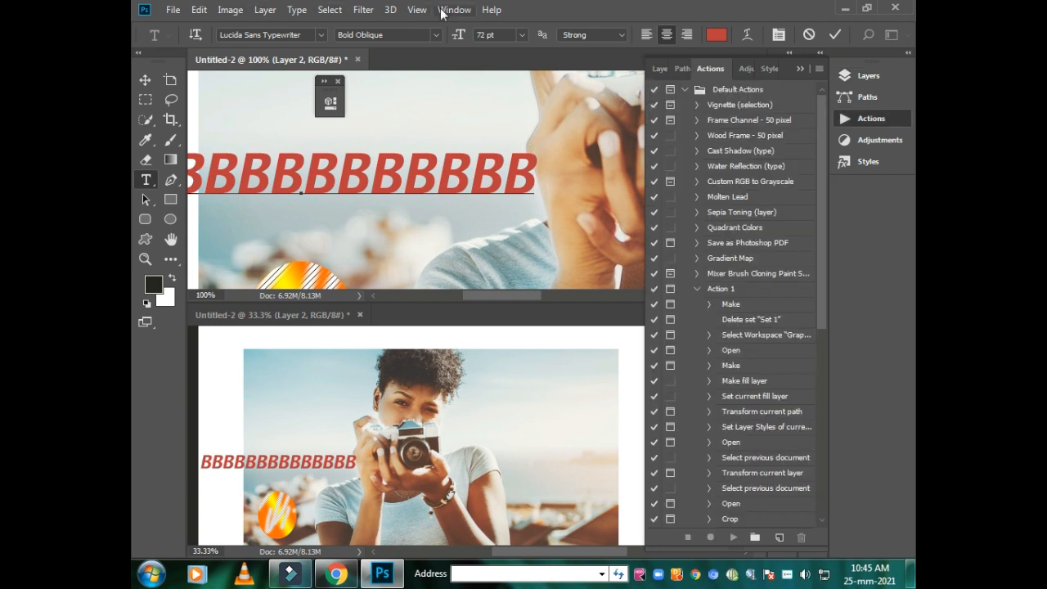